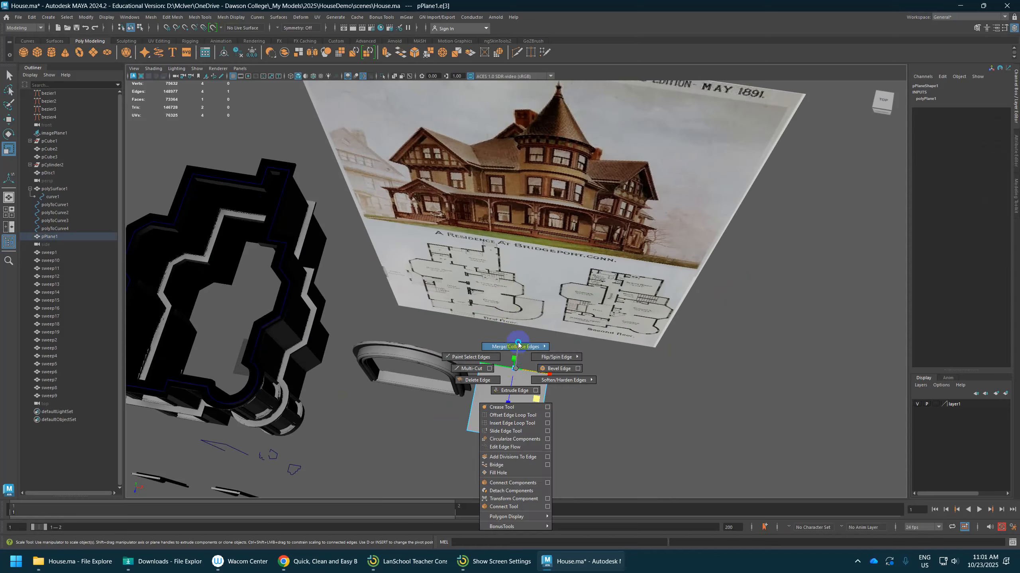
Turn the plane into an upright triangle and extrude its face by about 1056.5 to form a gable roof prism
mouse_move(542, 372)
left_mouse_down("alt")
mouse_move(554, 374)
mouse_move(517, 392)
mouse_move(529, 386)
left_mouse_up("alt")
key("w")
right_click_drag(509, 371, 540, 317)
key("e")
left_click_drag(499, 387, 441, 305)
key("ctrl+e")
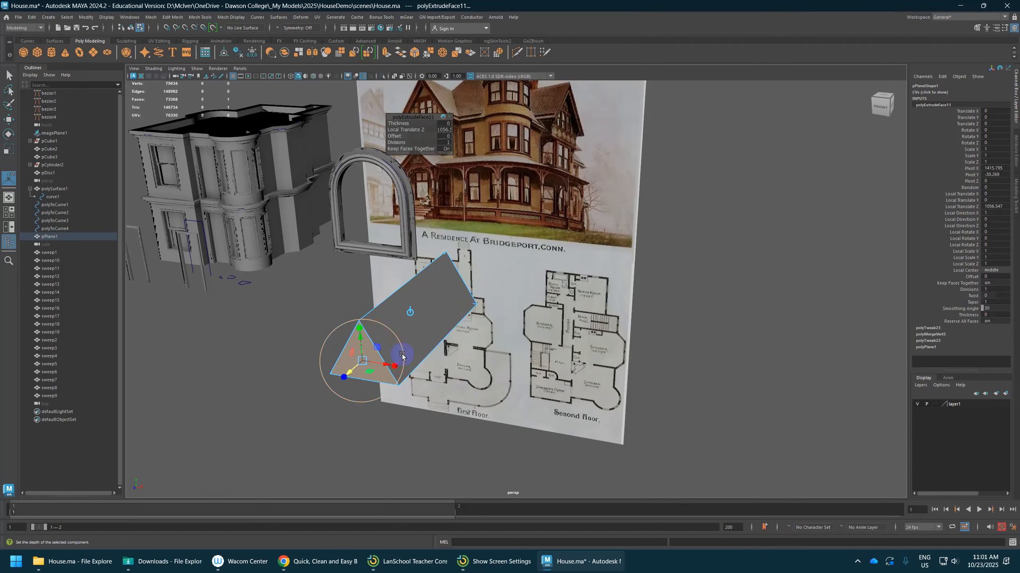
Move the roof prism in object mode onto the top of the house's front wing
right_click_drag(416, 308, 452, 296)
right_click_drag(465, 325, 438, 328, "alt")
key("w")
left_click(477, 291)
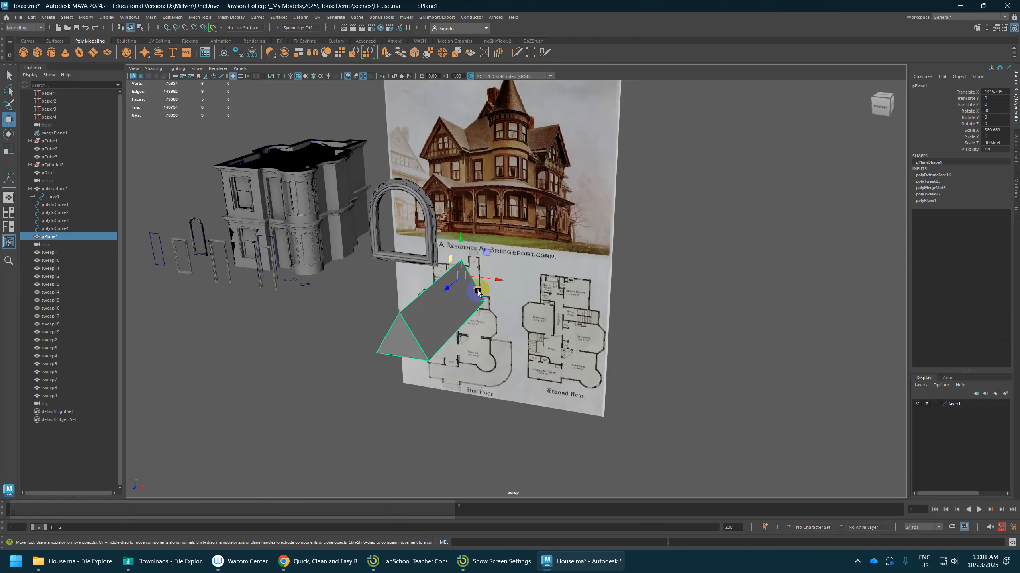
left_click_drag(484, 256, 335, 107)
middle_click_drag(381, 194, 448, 276, "alt")
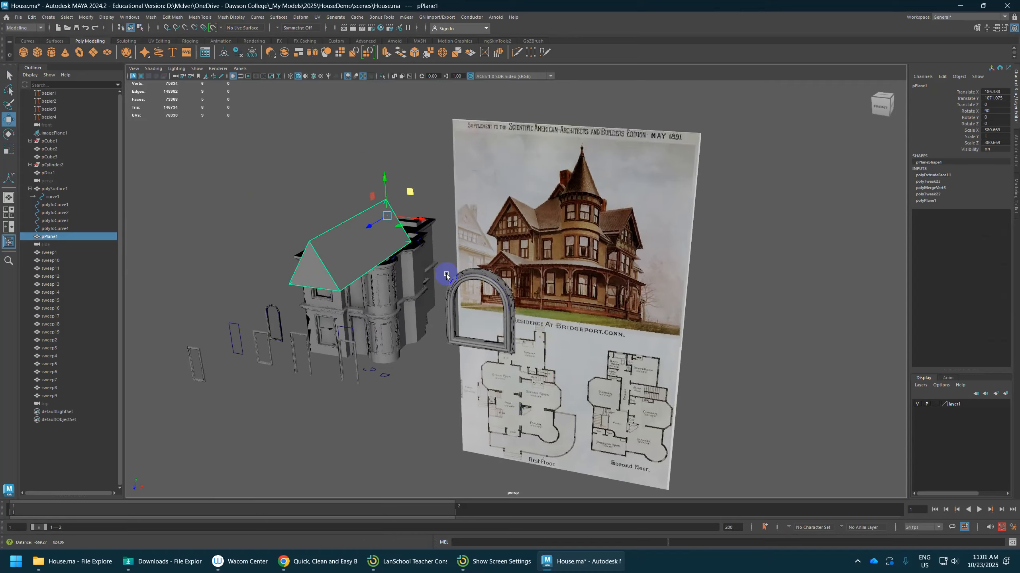
left_click_drag(449, 276, 437, 371, "alt")
left_click_drag(458, 336, 582, 257)
scroll(502, 253, "up", 5)
left_click_drag(475, 250, 489, 299)
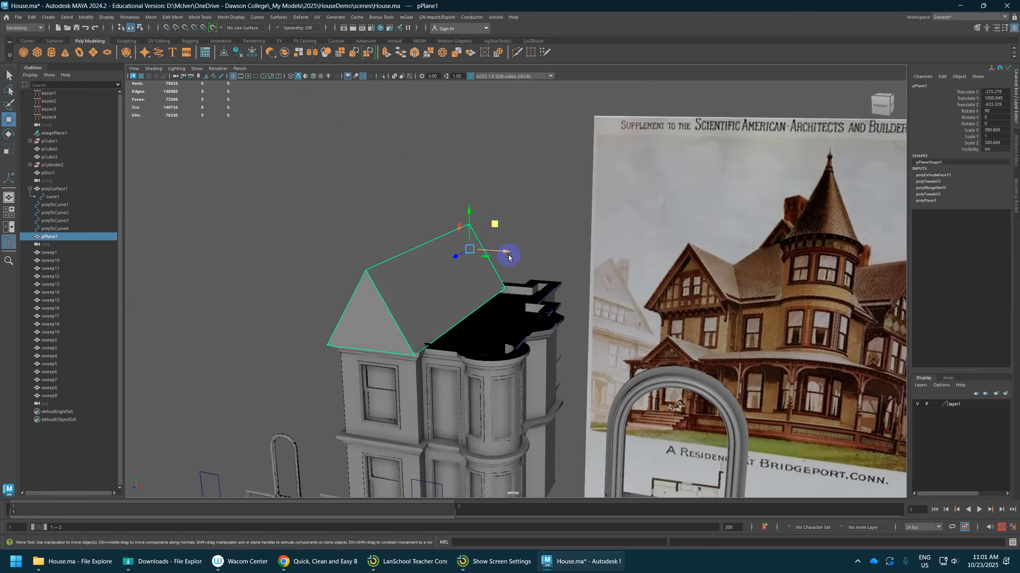
Center the roof prism's pivot and scale it up to about 548.5 in X and 413 in Z
scroll(509, 257, "down", 4)
key("e")
left_click(86, 17)
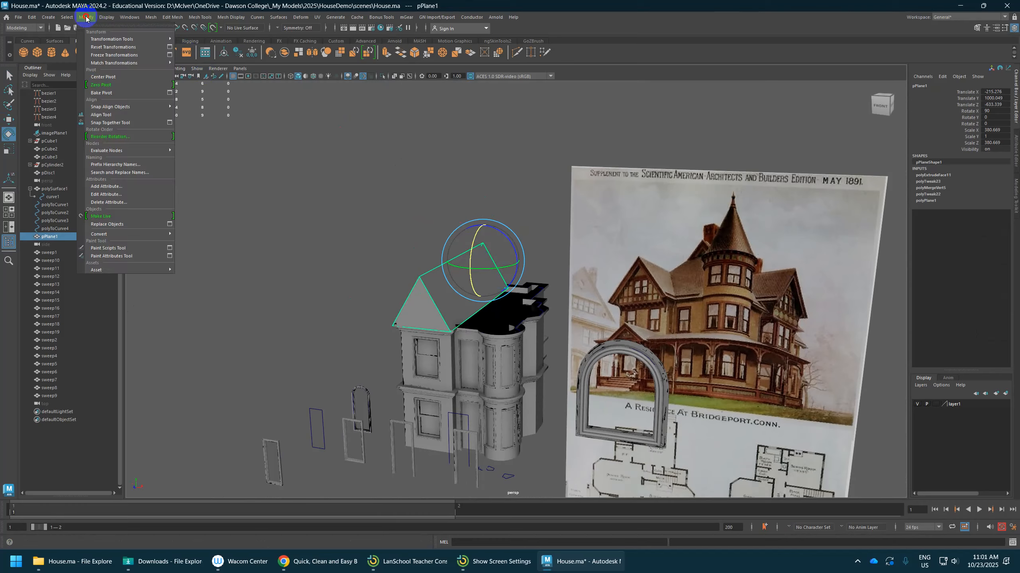
left_click(107, 73)
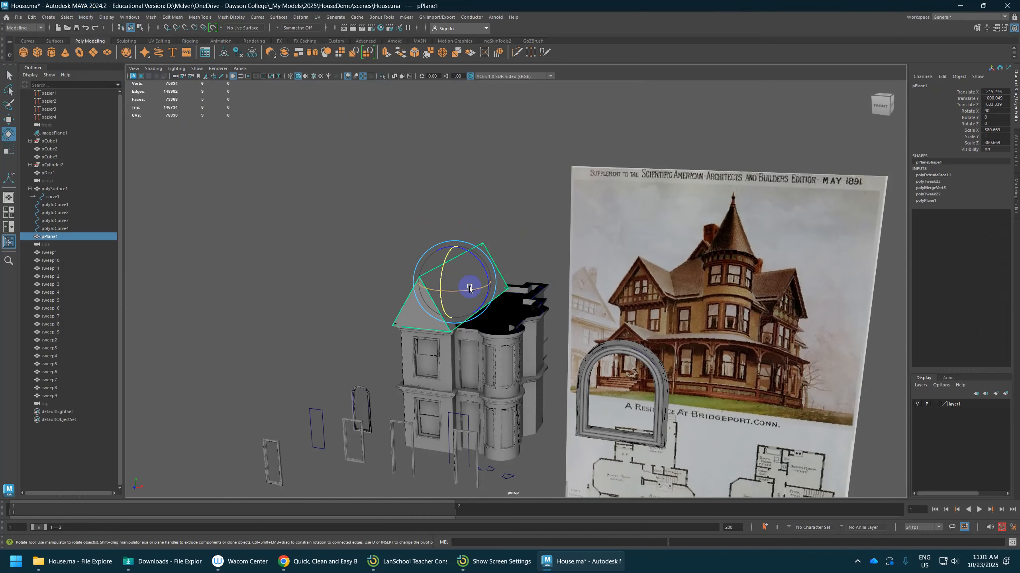
key("r")
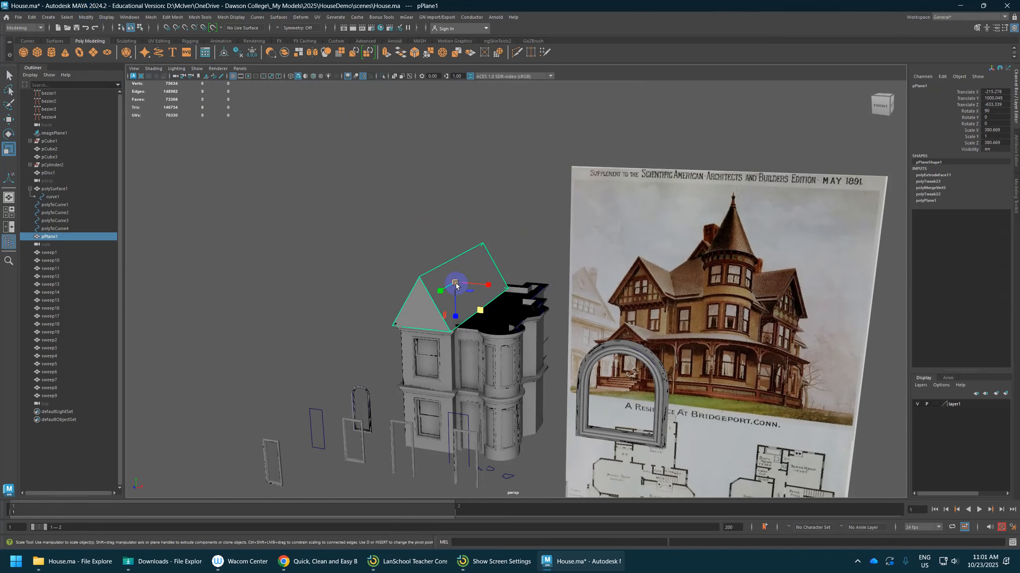
left_click_drag(455, 284, 436, 274)
Align the gable roof with the front wing at about X -195, Y 1019 and Z -662
key("w")
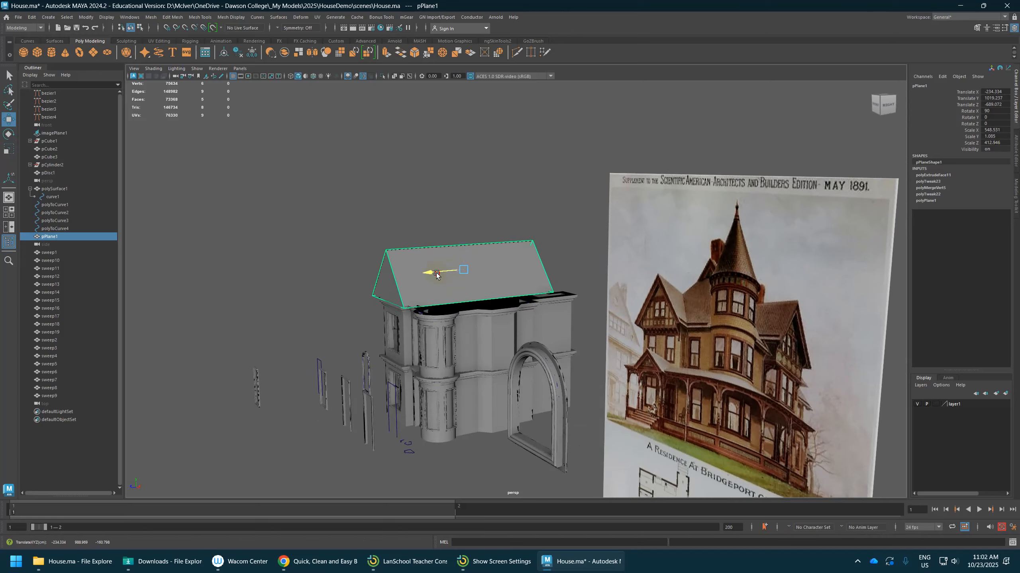
right_click_drag(467, 315, 409, 370, "alt")
left_click_drag(442, 322, 488, 334, "alt")
left_click_drag(478, 277, 489, 277)
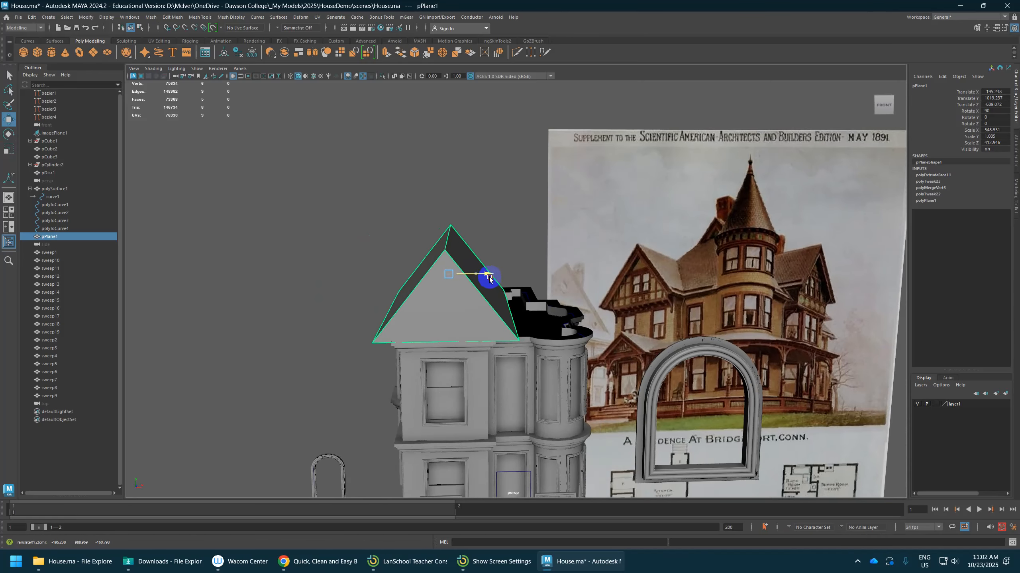
left_click_drag(490, 312, 456, 333, "alt")
left_click_drag(422, 280, 414, 285)
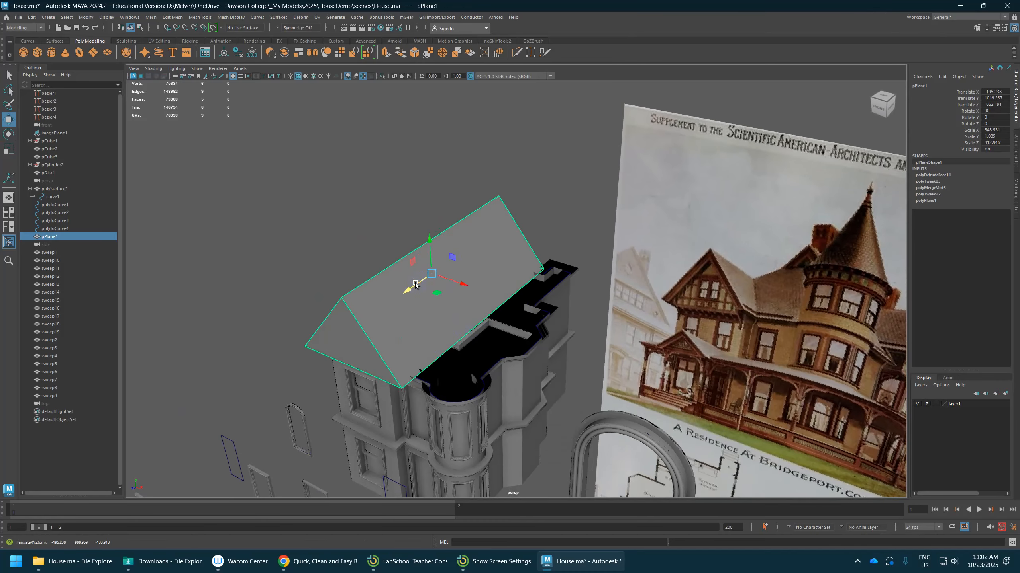
left_click_drag(453, 336, 490, 325, "alt")
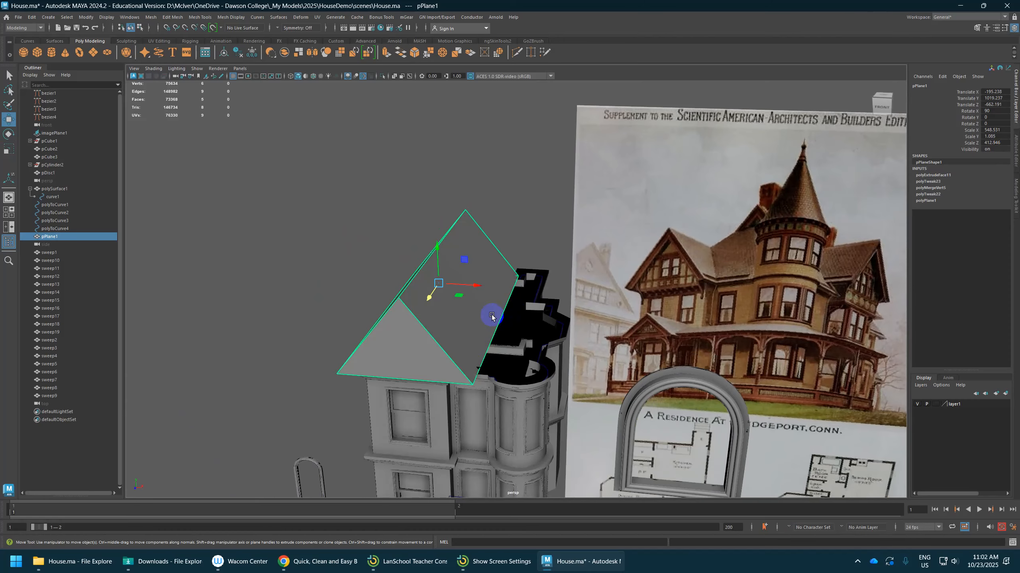
Duplicate the gable roof, rotated 90 degrees about Y, and enlarge the copy to about 716.5 in Z
key("e")
left_click_drag(462, 293, 512, 294, "shift")
key("r")
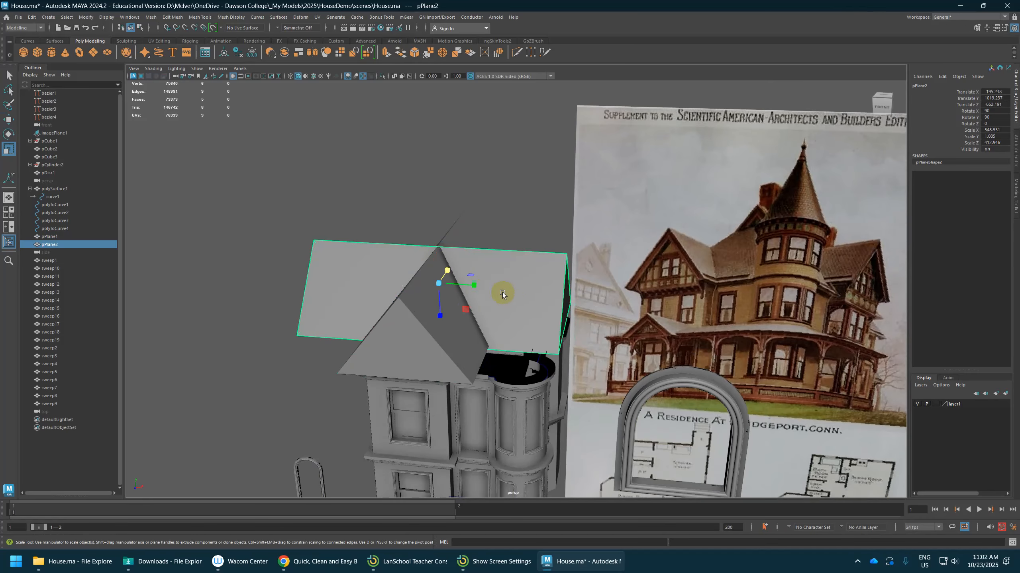
left_click_drag(476, 314, 533, 290)
Position the rotated roof over the main house at about X 83, Y 1097, and shorten it to Y scale 1.316
key("w")
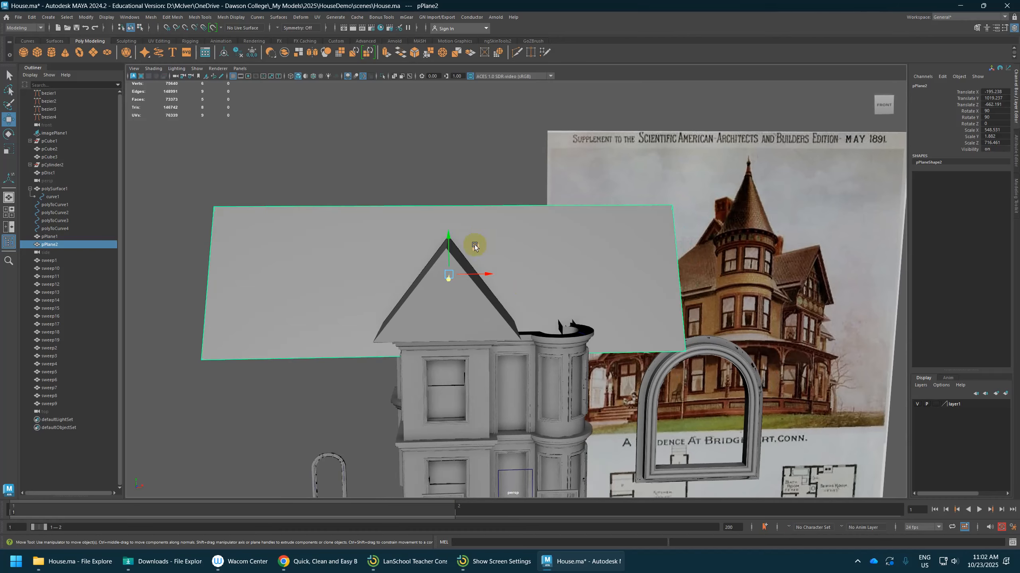
left_click_drag(475, 245, 561, 257)
key("r")
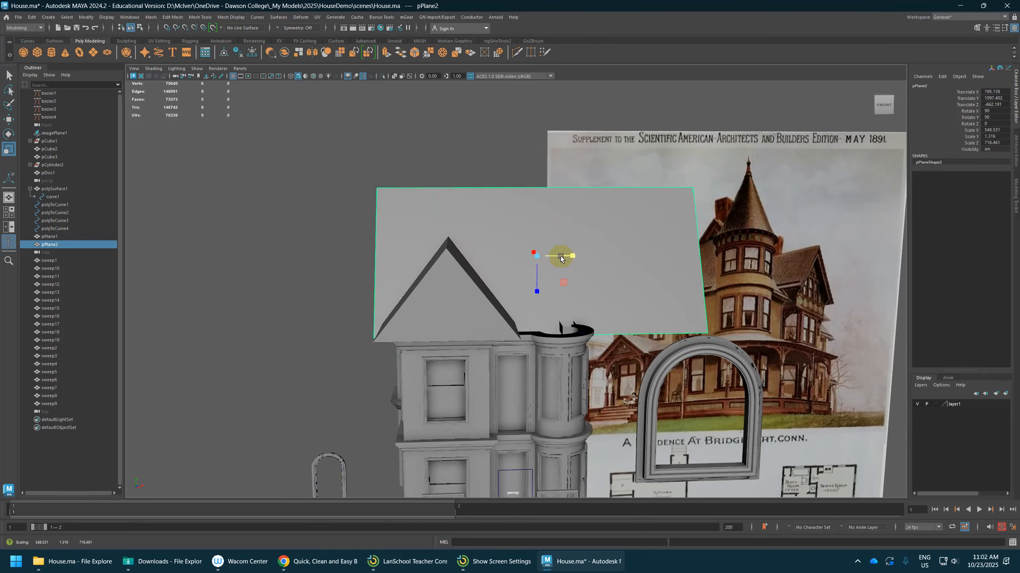
middle_click_drag(560, 257, 425, 269, "alt")
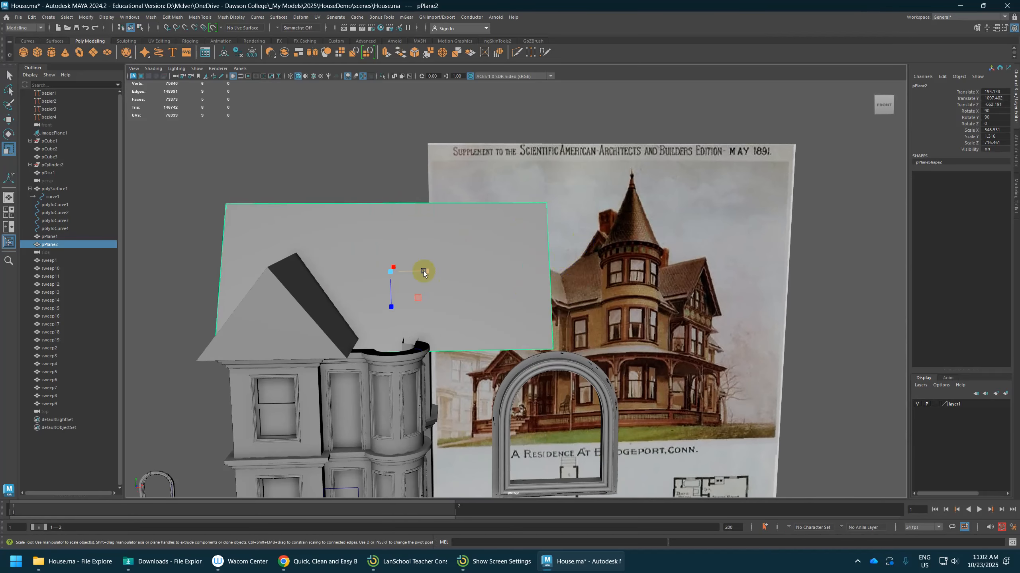
key("w")
left_click_drag(424, 271, 394, 272)
Scale the main roof's ridge edge to roughly half the base length so both ends slope like a hip roof
right_click(360, 195)
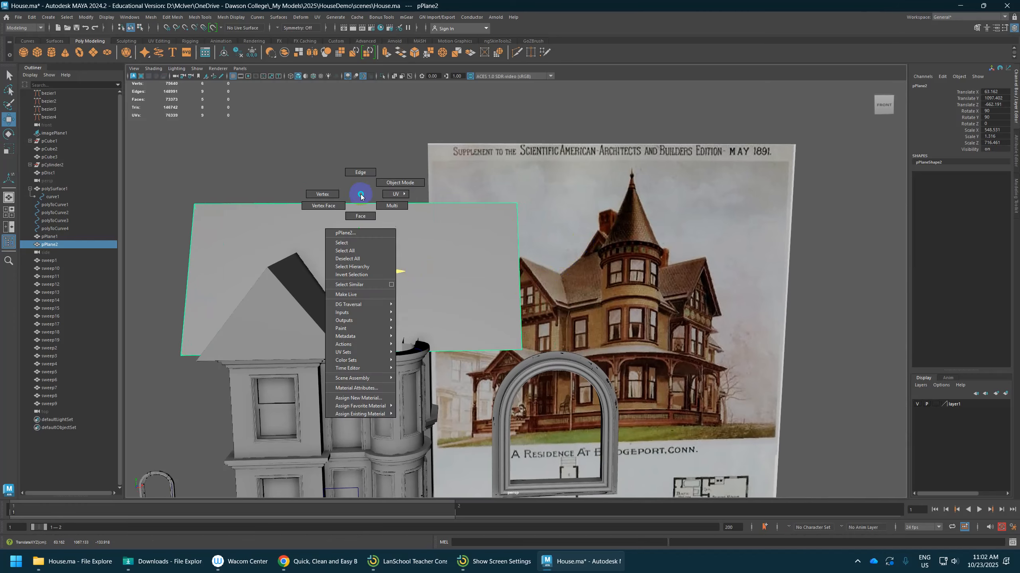
right_click_drag(360, 195, 360, 173)
left_click(352, 201)
key("r")
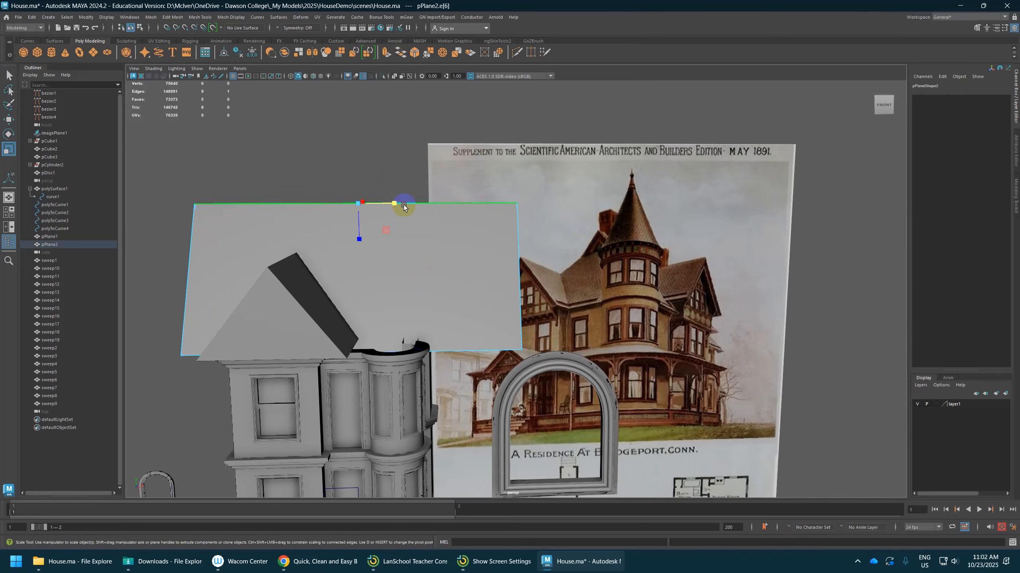
left_click_drag(403, 206, 379, 204)
scroll(405, 252, "down", 2)
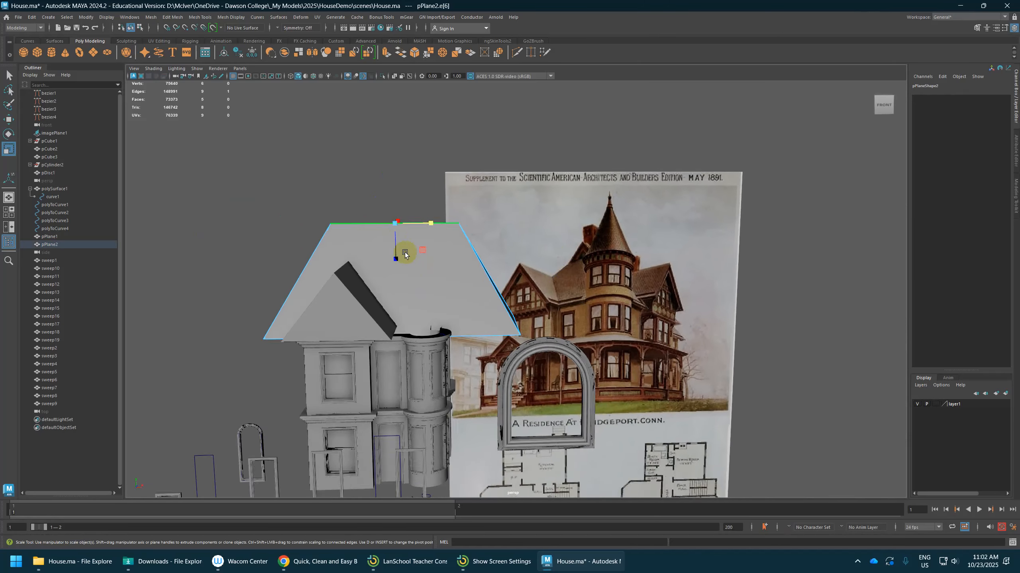
Try to scale the main roof's faces along its length, and undo the change
left_click_drag(404, 254, 376, 261, "alt")
right_click(410, 245)
left_click(408, 270)
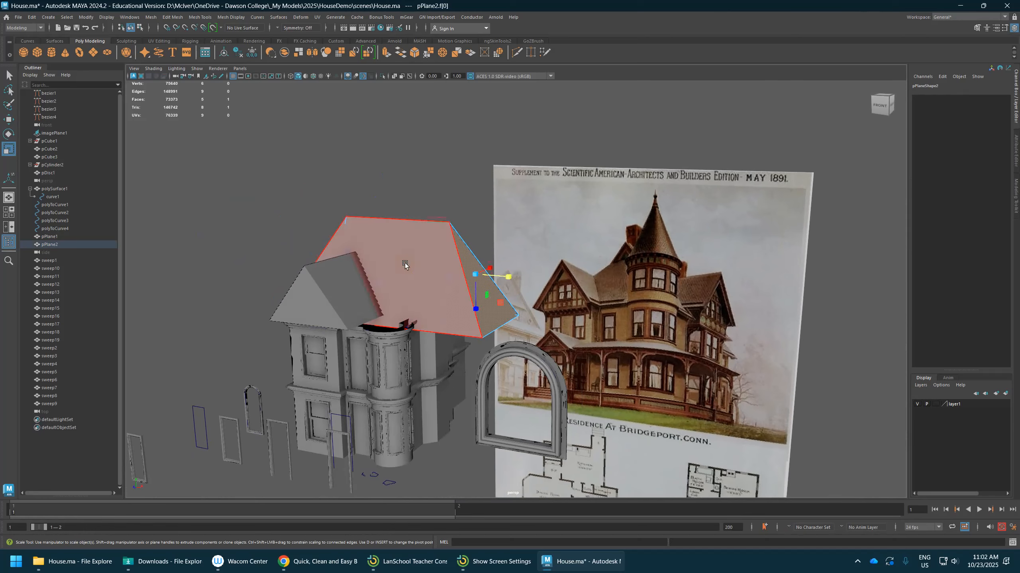
left_click(414, 265)
left_click_drag(427, 273, 457, 282)
middle_click_drag(457, 282, 445, 268)
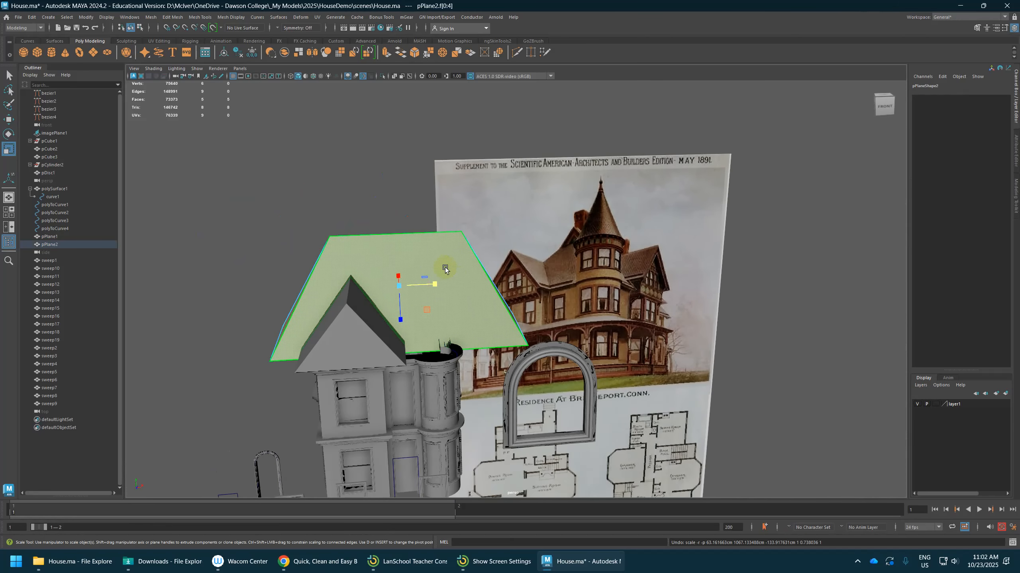
left_click_drag(403, 290, 377, 283)
left_click_drag(381, 298, 402, 285, "alt")
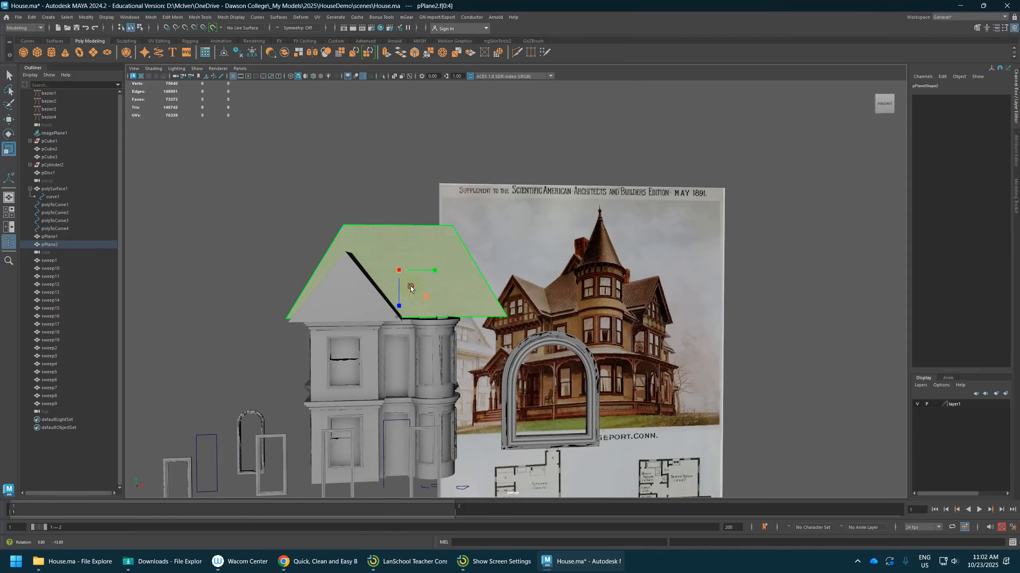
Move the main roof's end face on the tower side inward to line up with the house's side wall
key("w")
left_click_drag(417, 245, 448, 311)
left_click(487, 291)
key("r")
key("w")
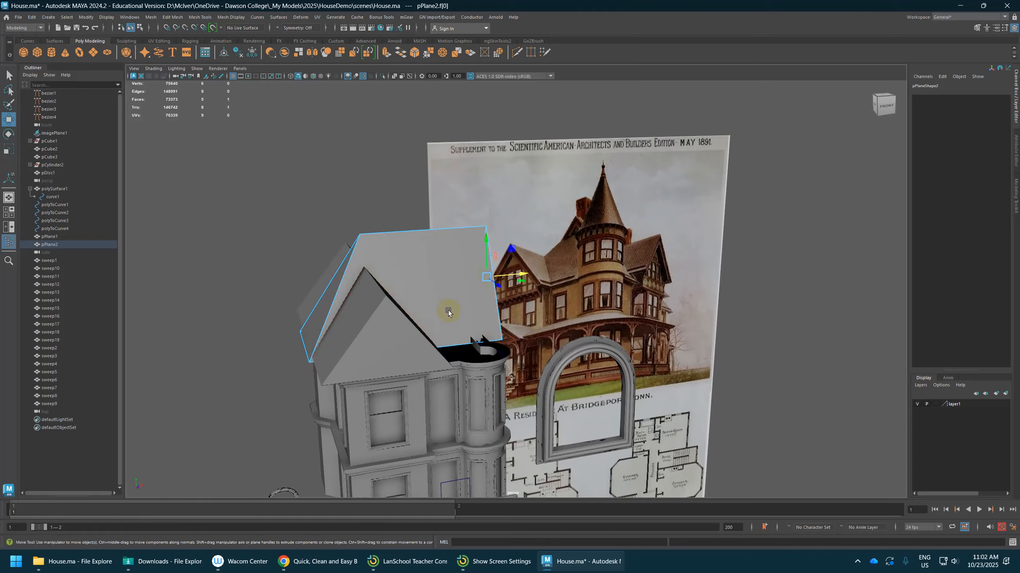
Lower the main roof's ridge edge slightly
left_click(328, 302)
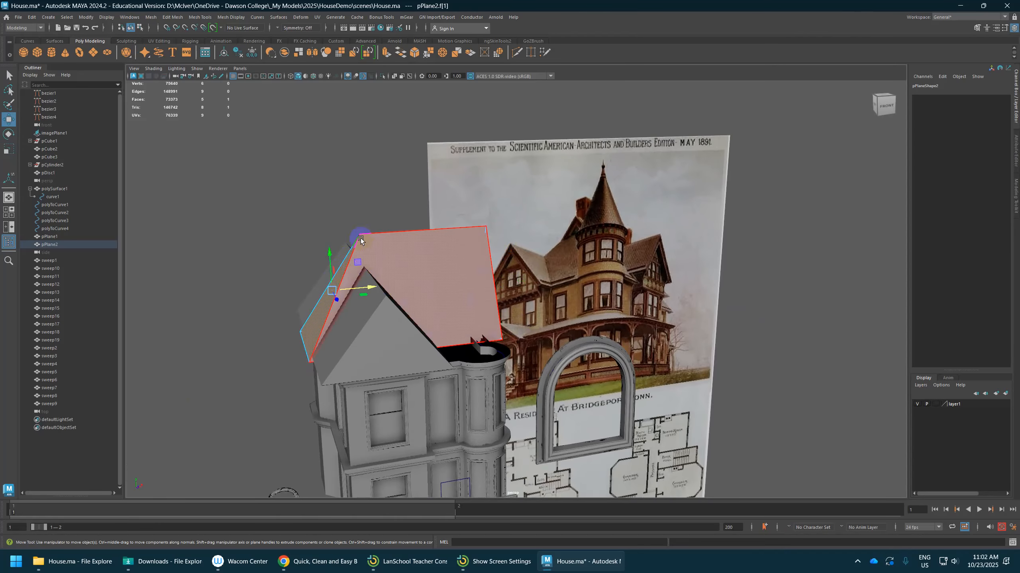
right_click_drag(360, 240, 360, 217)
left_click(403, 231)
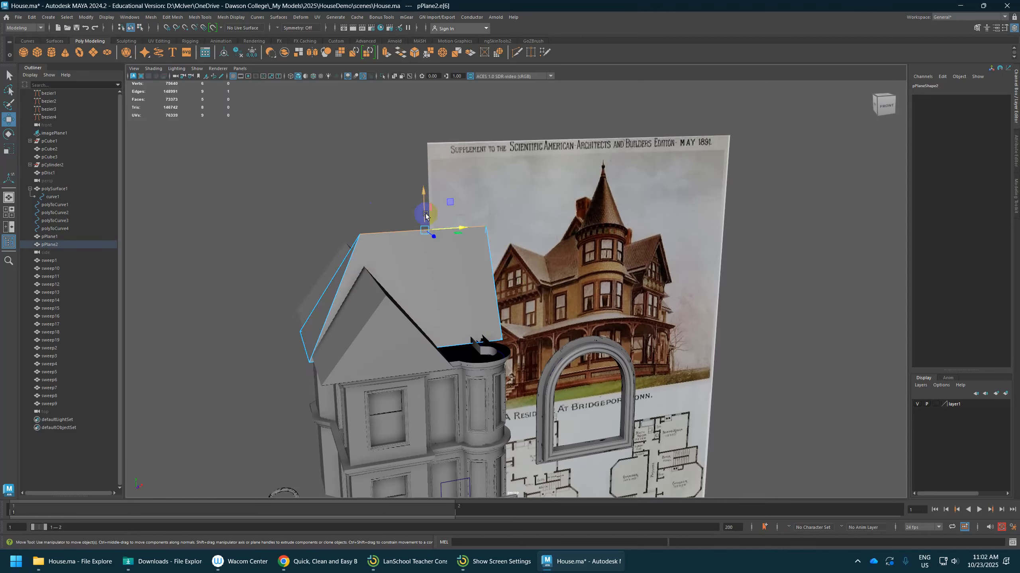
left_click_drag(425, 214, 423, 211)
Move the main roof's opposite end face along X to fit the roof's length to the house
right_click(362, 234)
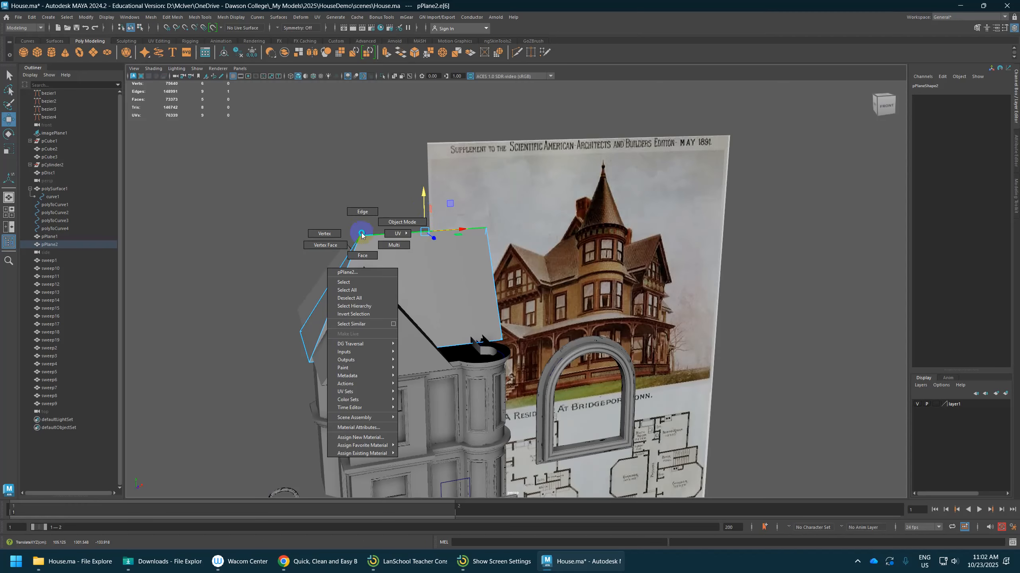
right_click_drag(319, 240, 362, 255)
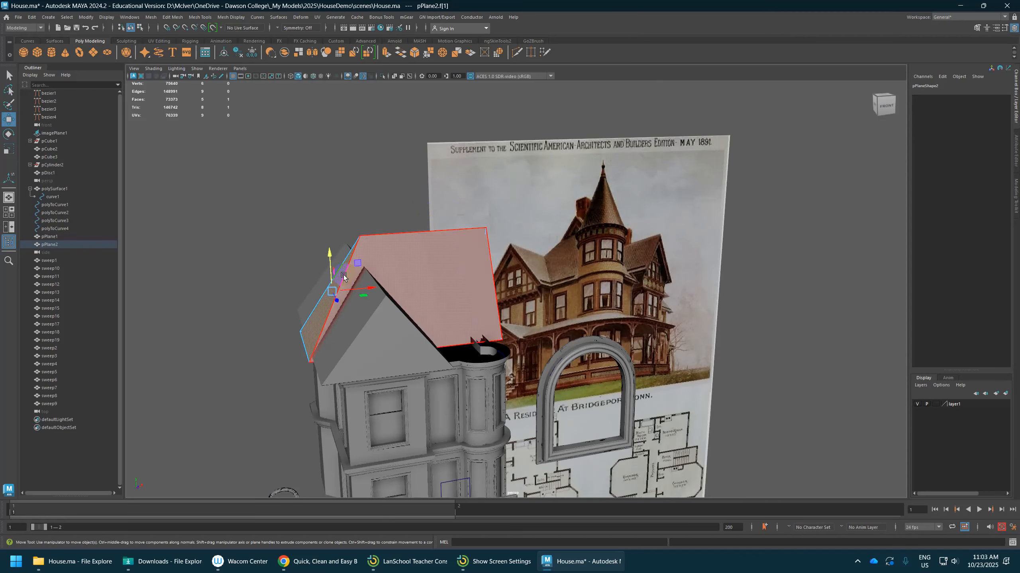
left_click(325, 290)
mouse_move(365, 288)
left_mouse_down()
mouse_move(384, 288)
mouse_move(358, 303)
left_mouse_up()
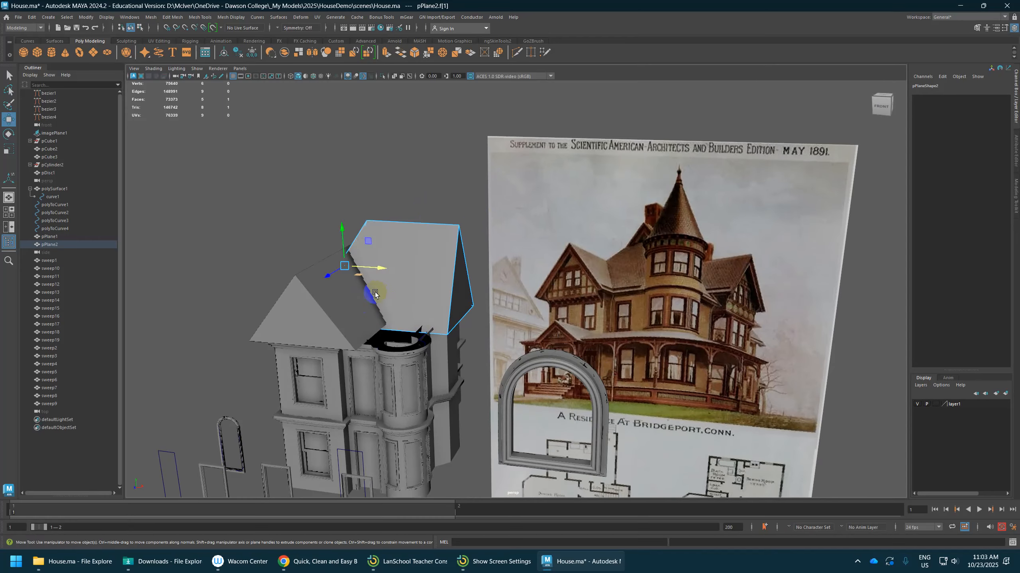
left_click_drag(384, 266, 432, 287)
Inspect how the main roof fits the house from several angles, with the roof back in object mode
scroll(438, 320, "up", 7)
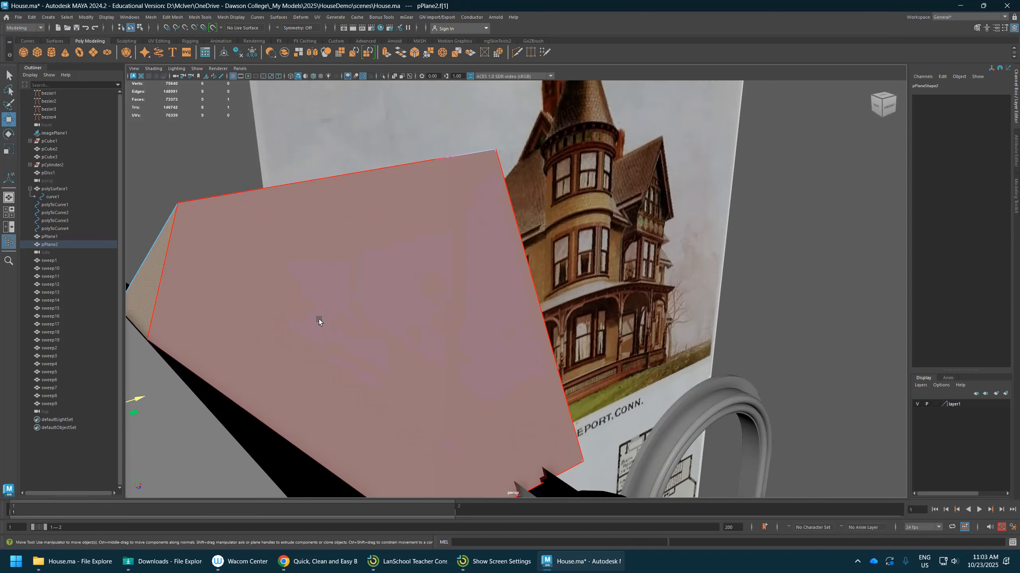
scroll(318, 319, "down", 4)
middle_click_drag(318, 319, 403, 270, "alt")
left_click_drag(402, 271, 345, 275, "alt")
right_click_drag(368, 213, 406, 204)
scroll(375, 263, "down", 4)
left_click_drag(375, 263, 444, 252, "alt")
right_click_drag(574, 317, 672, 398, "alt")
middle_click_drag(671, 399, 436, 273, "alt")
left_click_drag(437, 273, 439, 302, "alt")
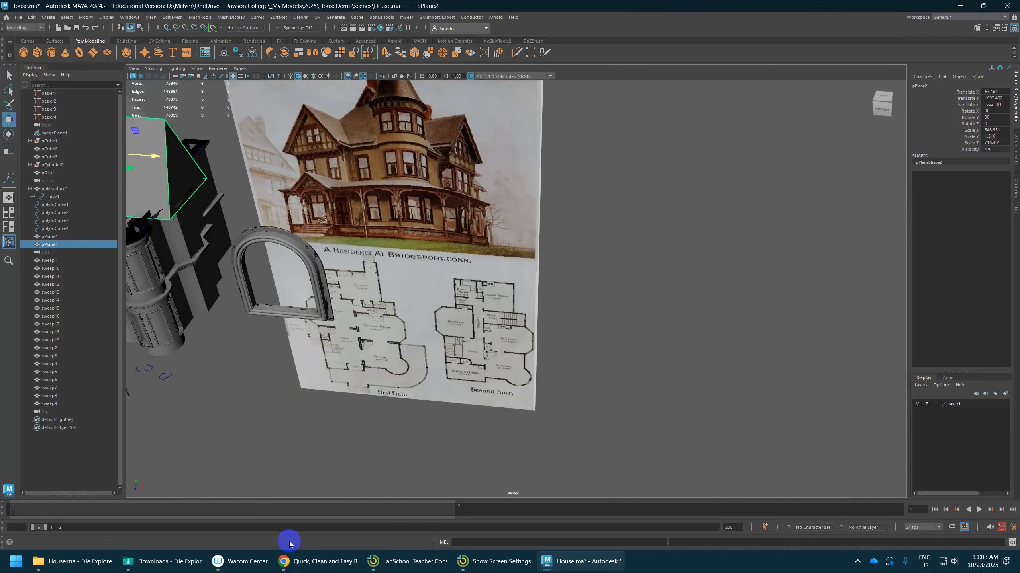
Switch to Chrome, search Google Images for "pagoda roof" in a new tab and preview the small Chinese pagoda roof photo
left_click(353, 559)
left_click(917, 9)
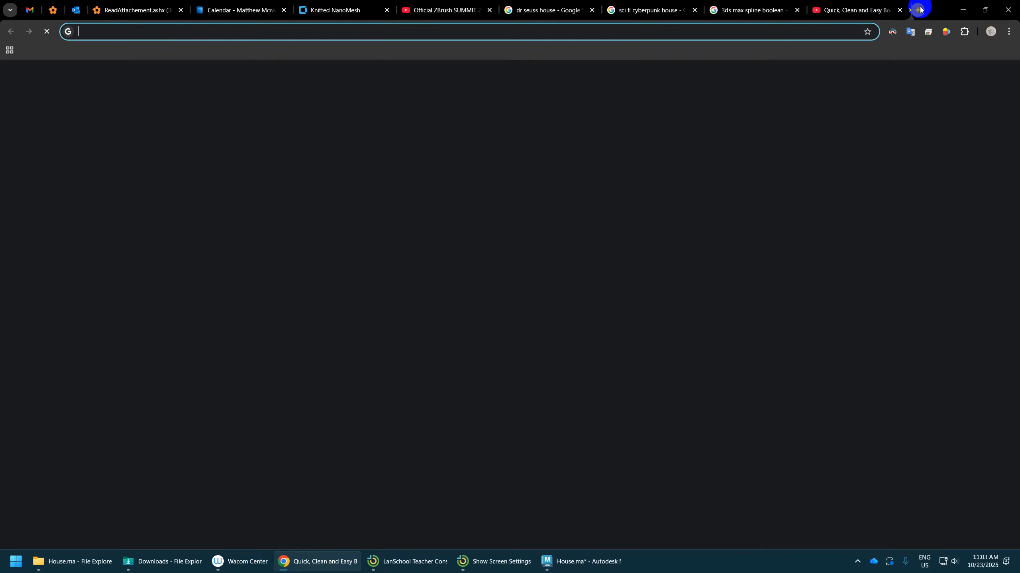
type("pago")
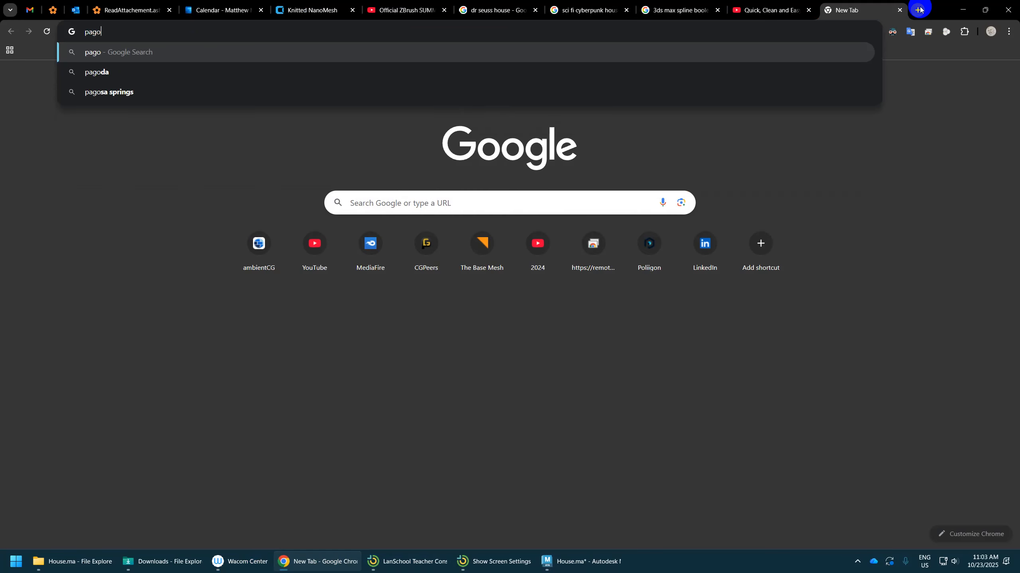
type("da roog")
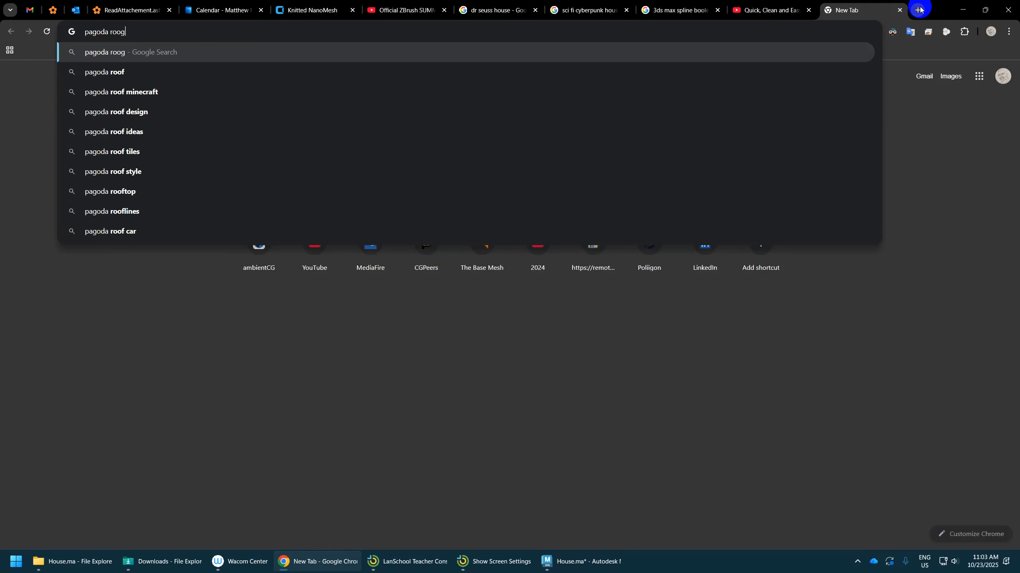
key("BackSpace")
type("f")
key("Return")
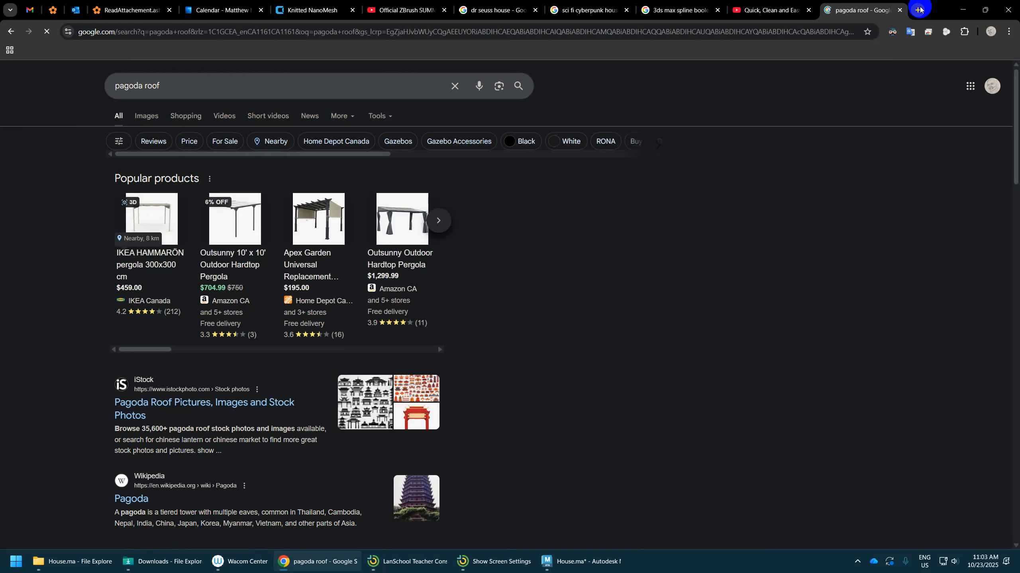
left_click(146, 116)
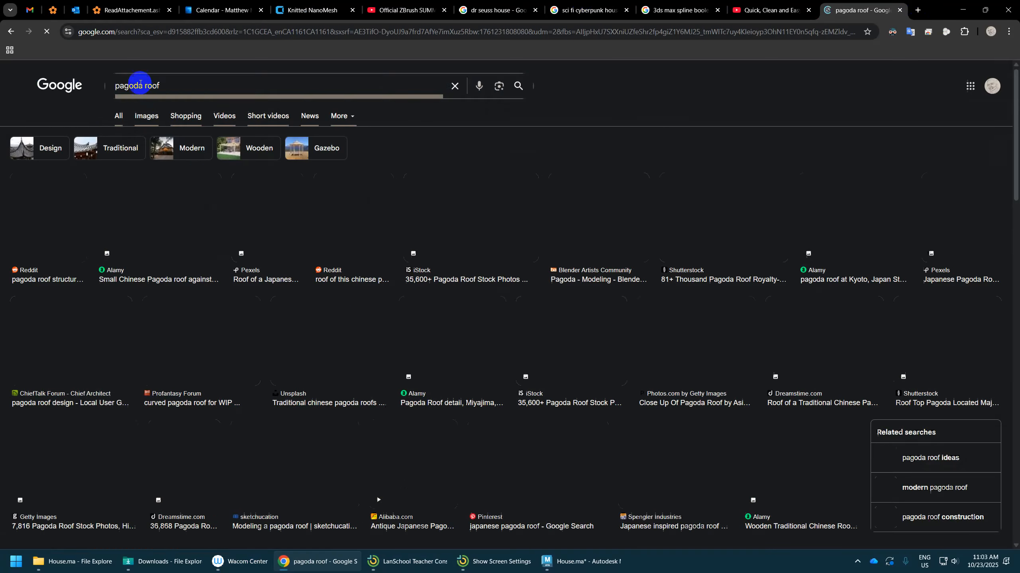
left_click(173, 229)
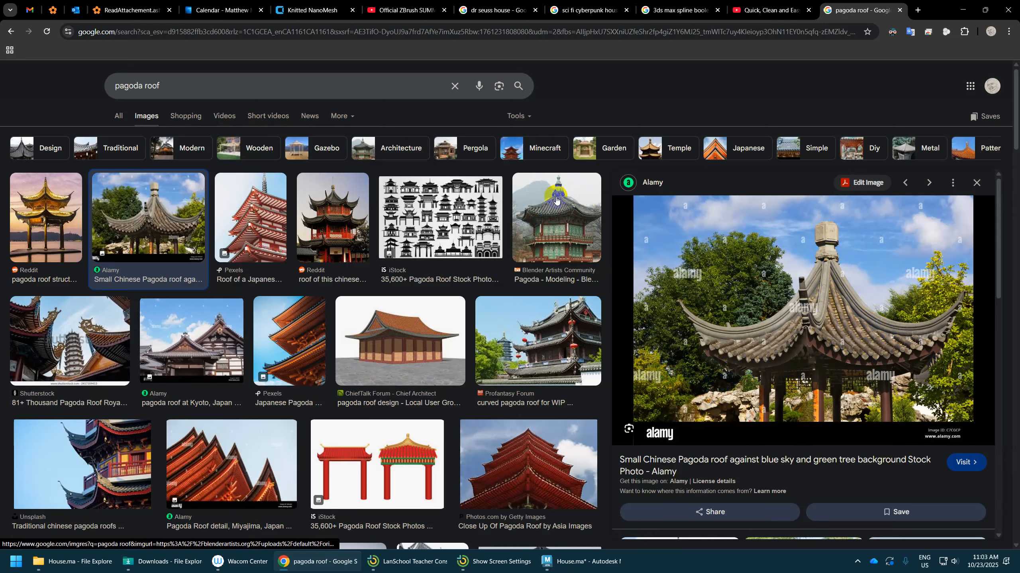
Switch to Maya and create a polygon sphere in the house scene
key("super+Tab")
key("super+Tab")
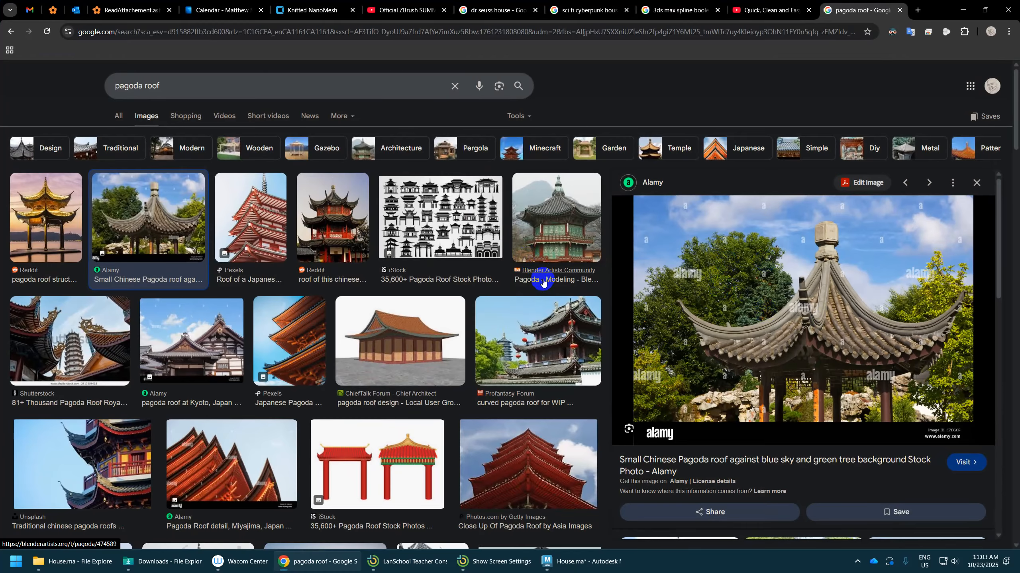
key("alt+Tab")
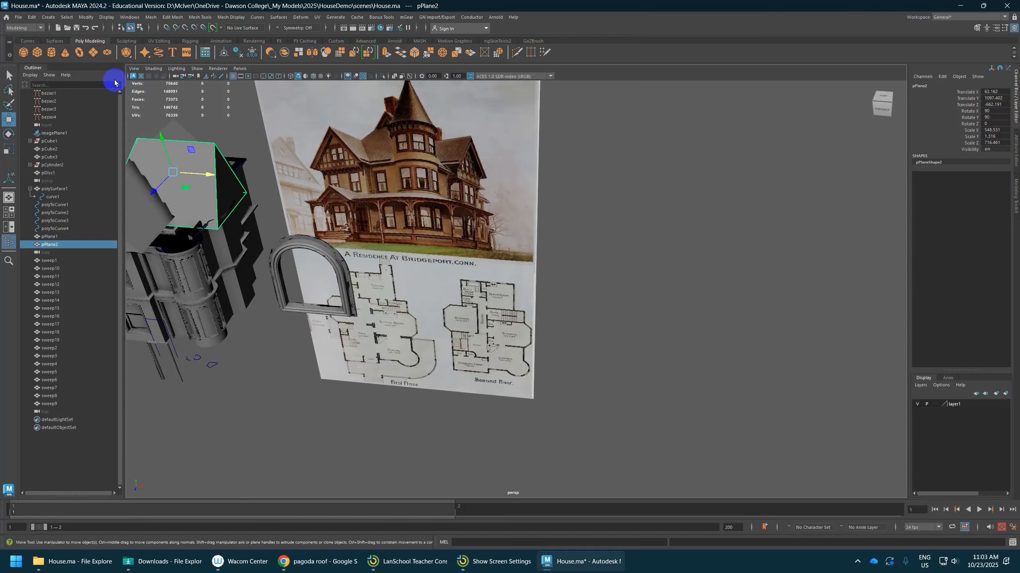
left_click(22, 49)
scroll(504, 282, "down", 5)
left_click_drag(505, 283, 501, 313, "alt")
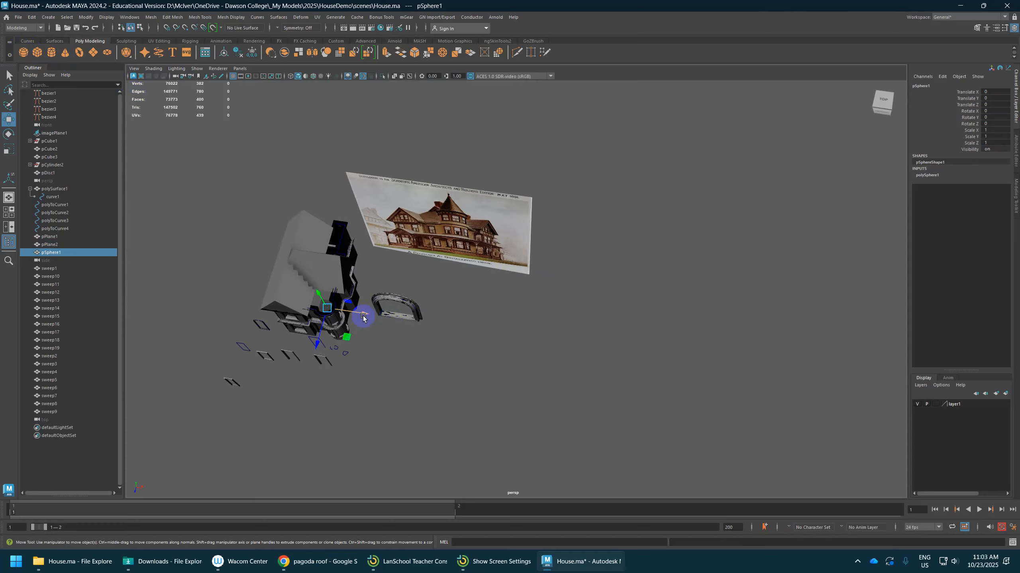
Move the sphere clear of the house to about X 1815, Z -40 and scale it uniformly to about 136
left_click_drag(343, 337, 347, 338)
key("r")
scroll(487, 356, "up", 5)
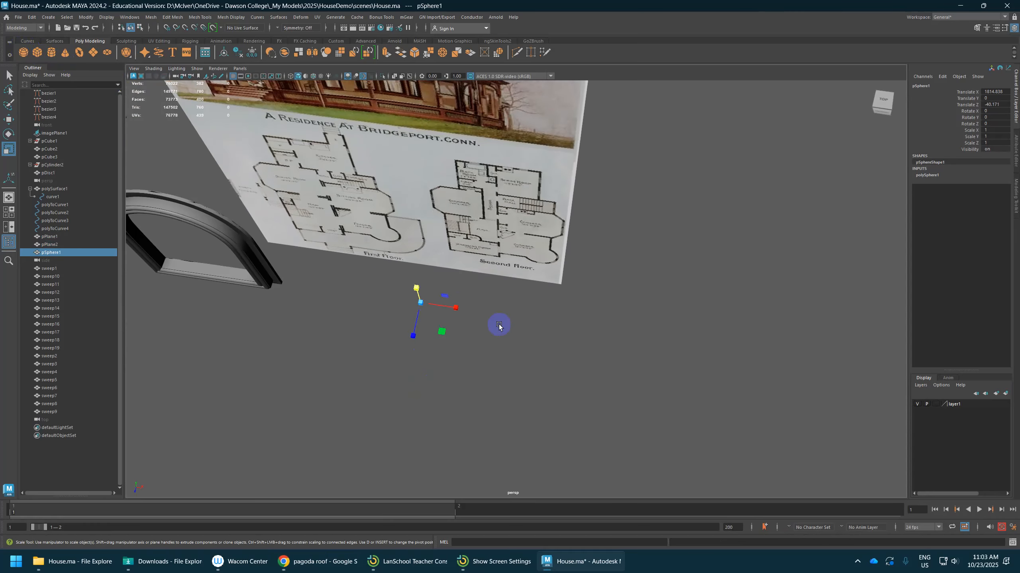
left_click_drag(421, 307, 514, 336)
scroll(497, 347, "up", 3)
Duplicate the sphere, rotating it 90° in Y around a pivot offset to its side, and repeat until four overlapping spheres form a ring
key("w")
key("ctrl+d")
key("e")
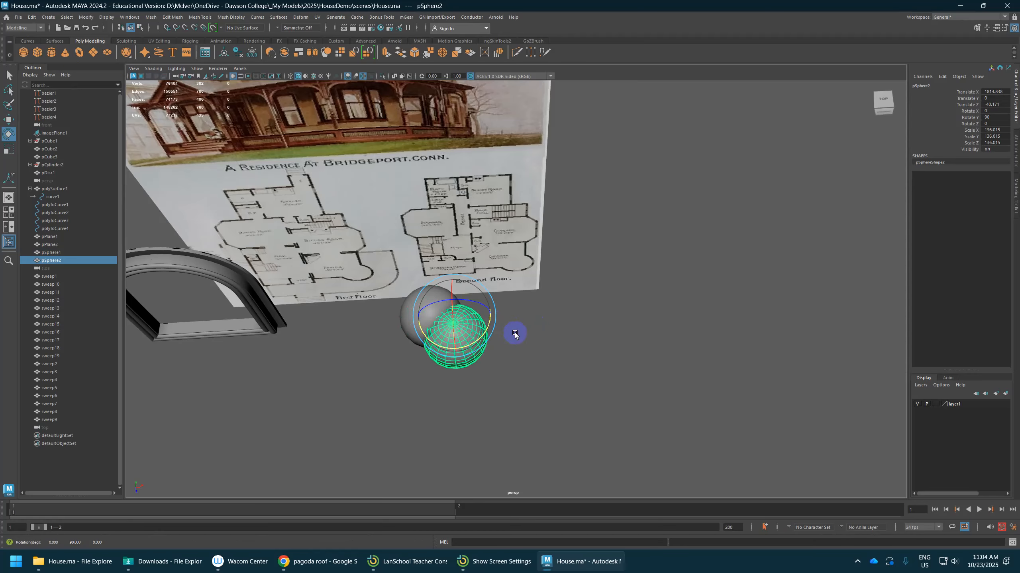
key("shift+d")
key("shift+d")
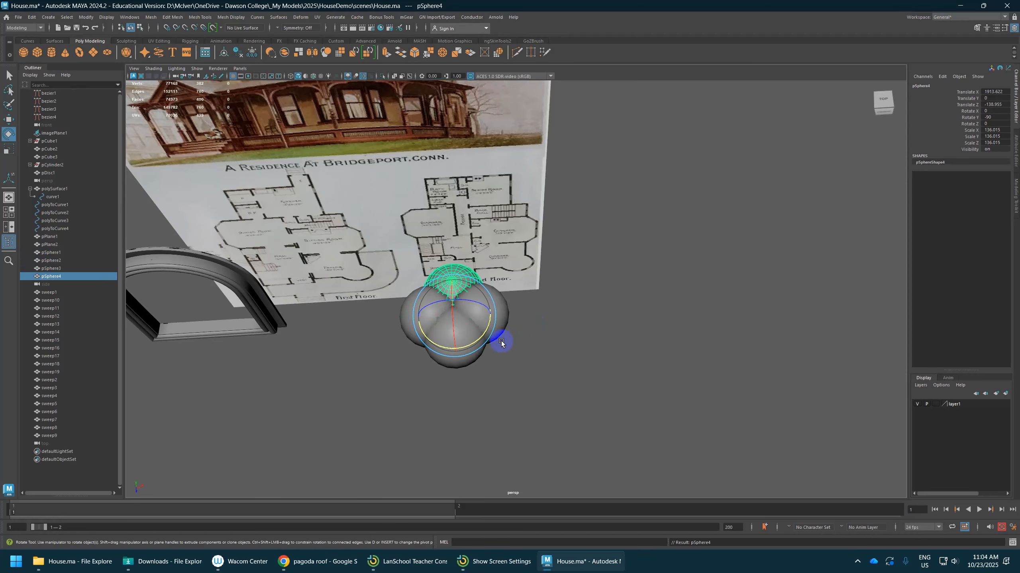
Select all four spheres and merge them into one mesh with a Boolean union
left_click_drag(501, 341, 530, 321, "alt")
key("q")
left_click(526, 299, "shift")
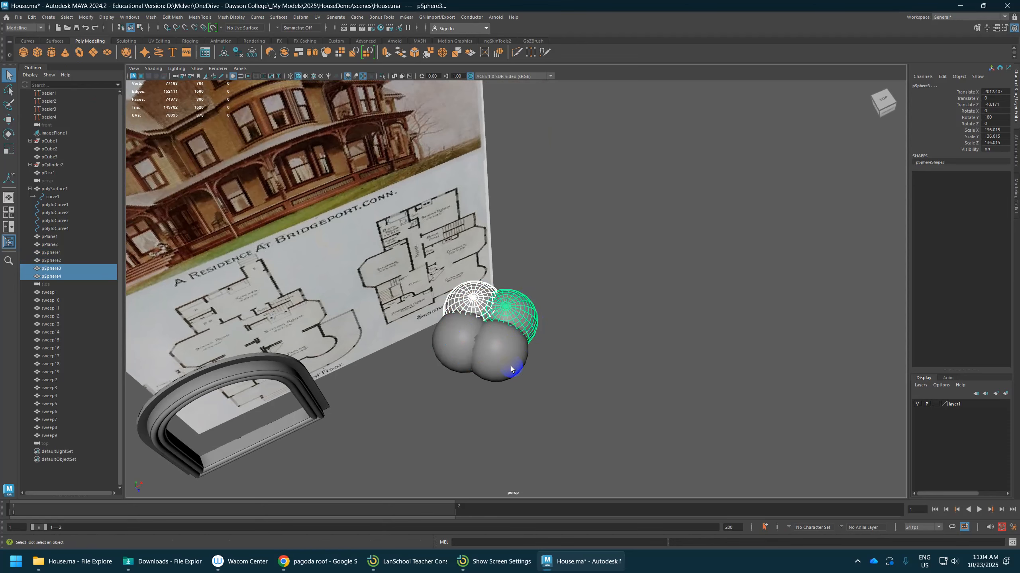
left_click(511, 367, "shift")
left_click(440, 346, "shift")
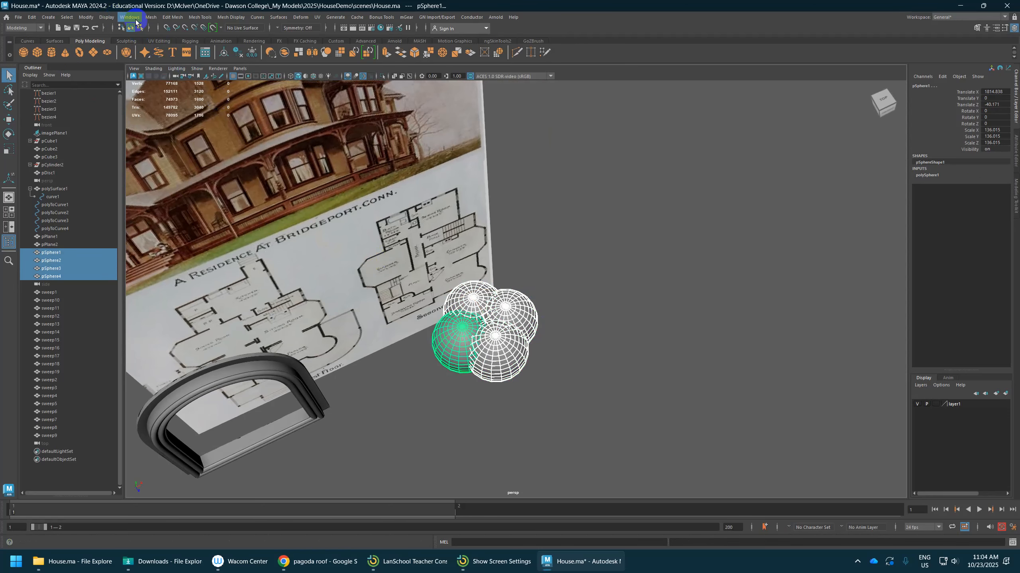
left_click(151, 17)
mouse_move(172, 39)
left_click(245, 39)
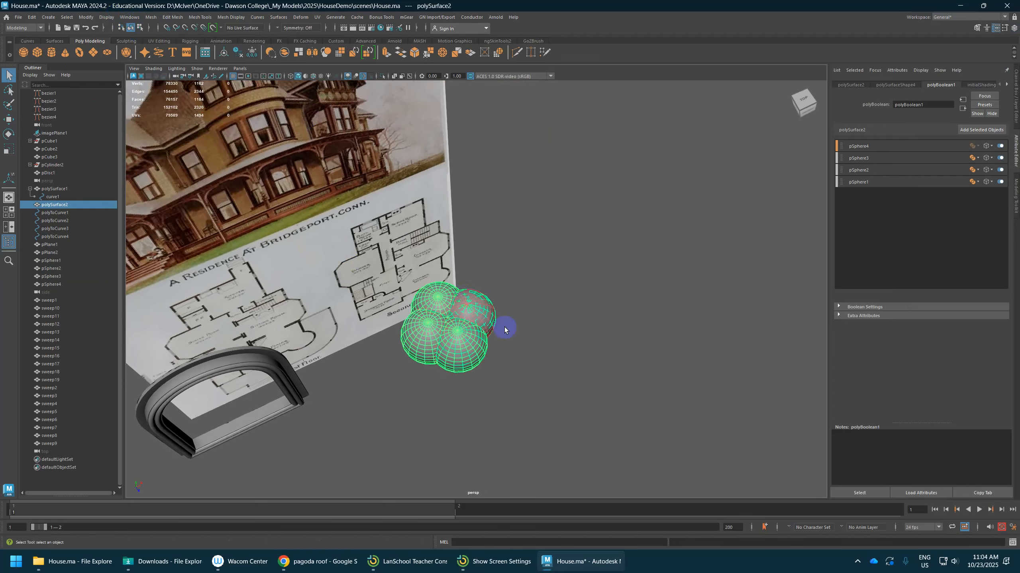
Delete the merged sphere mesh's history and reverse its normals
left_click_drag(505, 328, 489, 304, "alt")
scroll(487, 304, "up", 4)
key("alt+shift+d")
right_click_drag(480, 296, 498, 301, "alt")
left_click_drag(498, 301, 456, 233, "alt")
right_click_drag(455, 233, 454, 255)
right_click_drag(466, 204, 498, 193)
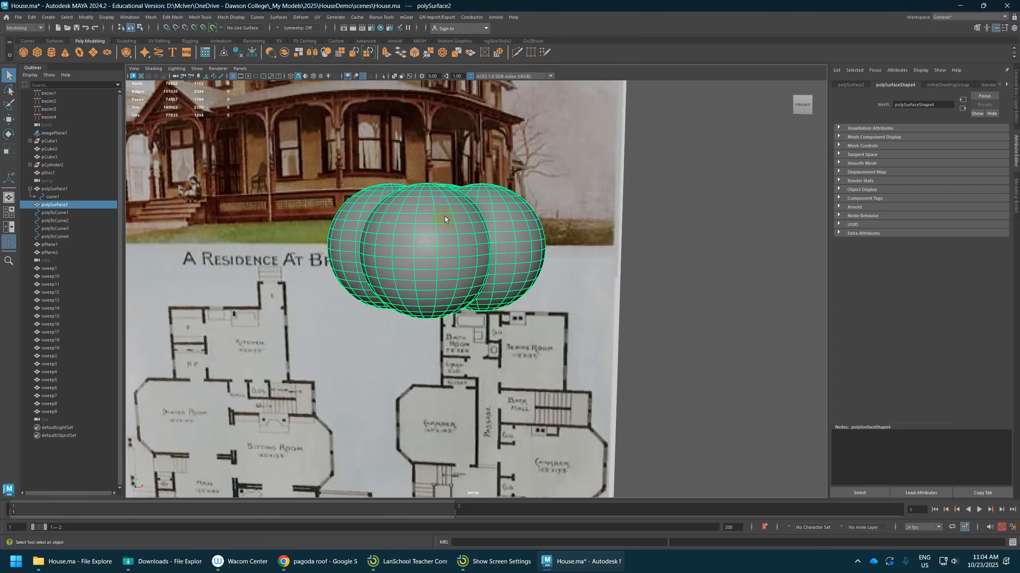
left_click(206, 16)
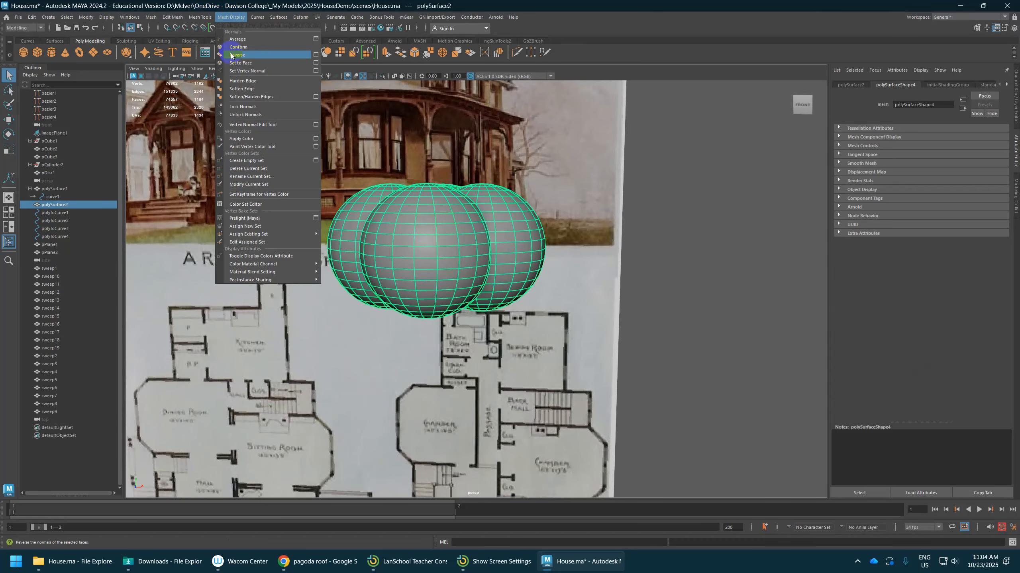
left_click(233, 49)
left_click(629, 263)
Turn on backface culling in the perspective view
left_click_drag(658, 298, 673, 312, "alt")
left_click_drag(468, 252, 477, 257, "alt")
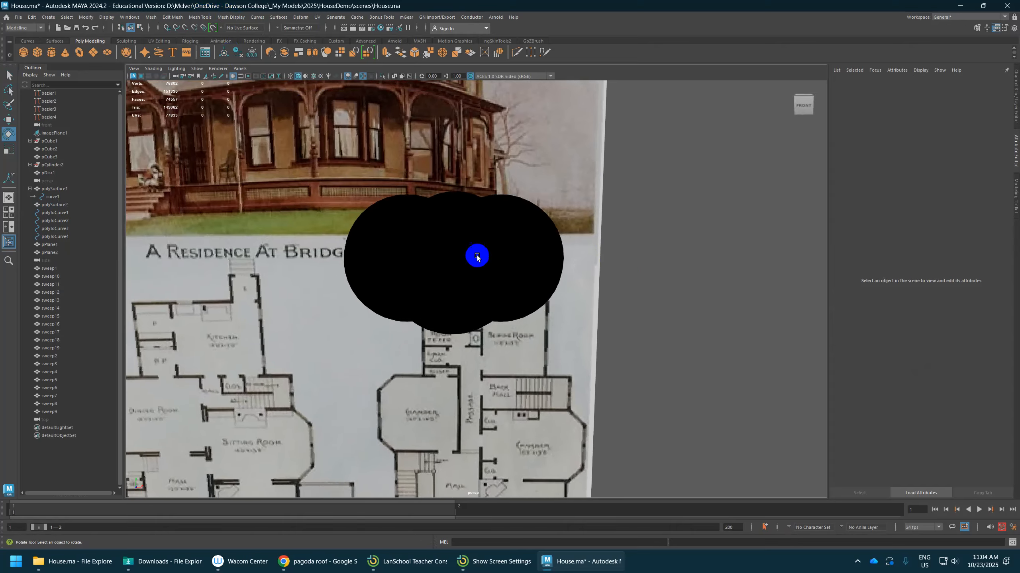
left_click(154, 71)
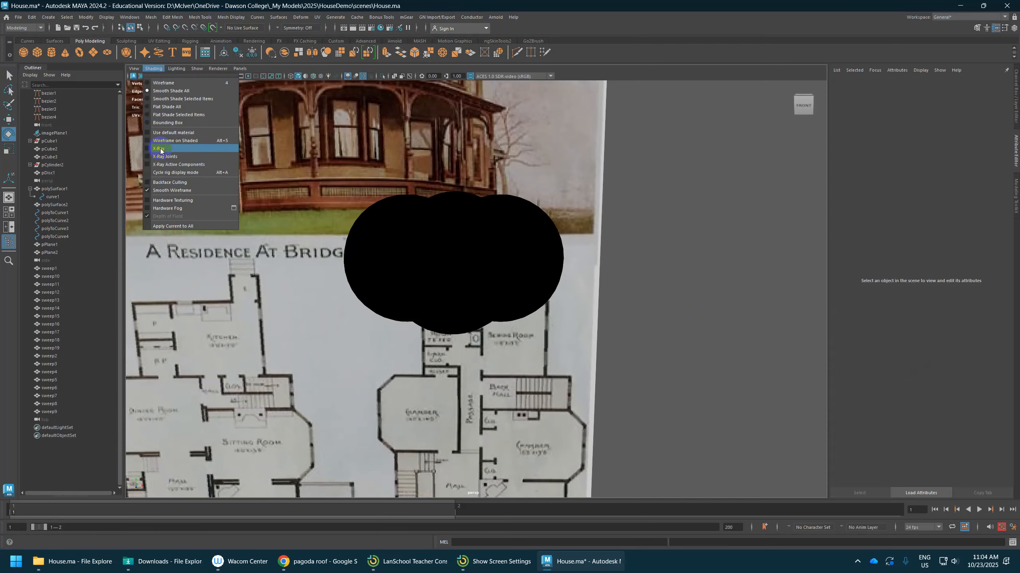
left_click(167, 182)
Select and delete the upper faces of the merged spheres to leave four open bowls
left_click_drag(656, 271, 517, 247, "alt")
right_click_drag(518, 247, 551, 241)
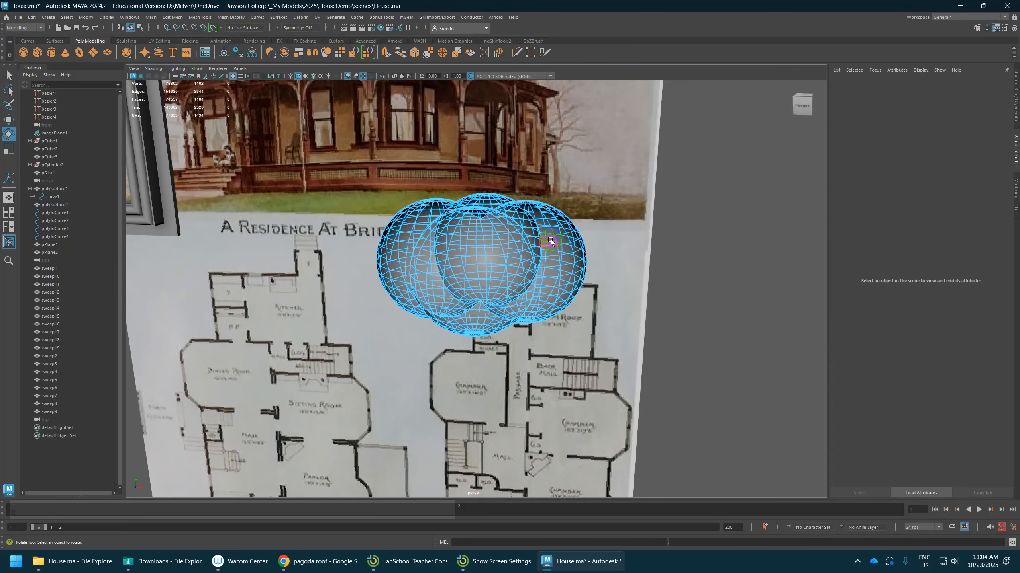
left_click(558, 270)
key("q")
double_click(569, 269, "shift")
left_click_drag(563, 272, 500, 286, "alt")
key("Delete")
double_click(540, 200)
key("Delete")
scroll(505, 274, "up", 5)
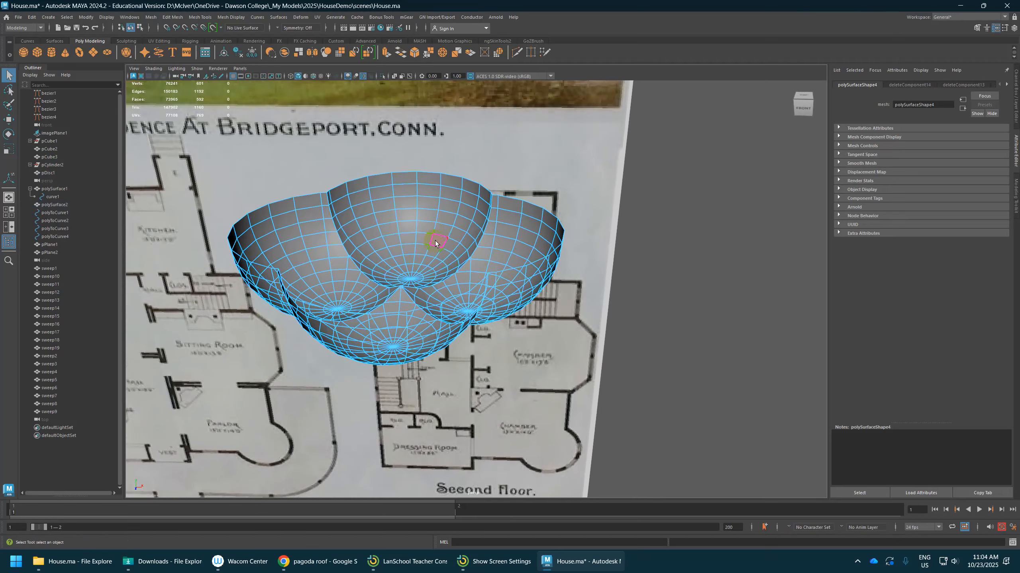
Delete another face loop and the remaining rim above it to make the four bowls shallower
left_click(436, 243)
double_click(452, 246, "shift")
key("Delete")
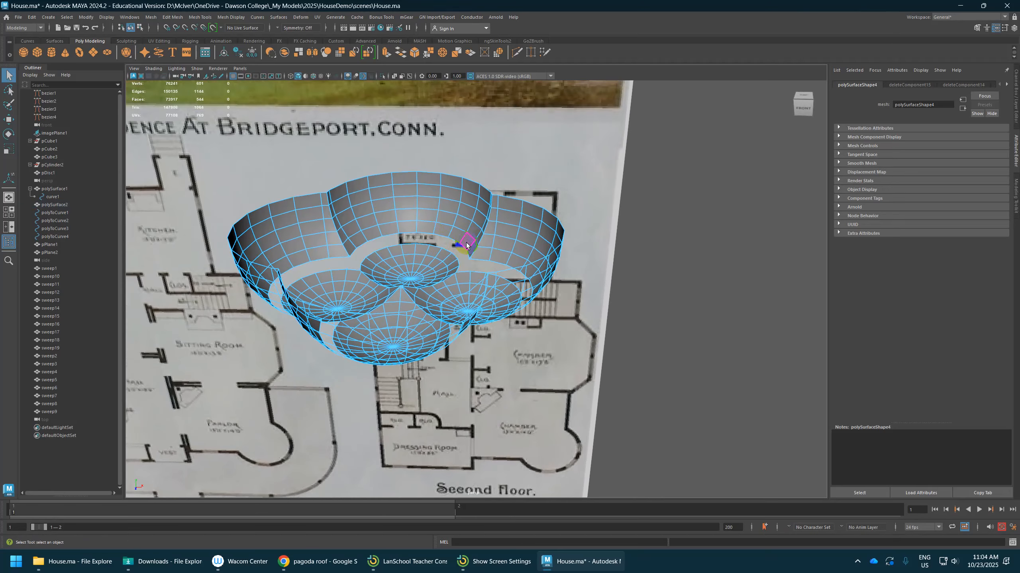
double_click(528, 234)
key("Delete")
left_click_drag(530, 279, 457, 309, "alt")
right_click_drag(423, 259, 460, 239)
left_click_drag(477, 390, 482, 278, "alt")
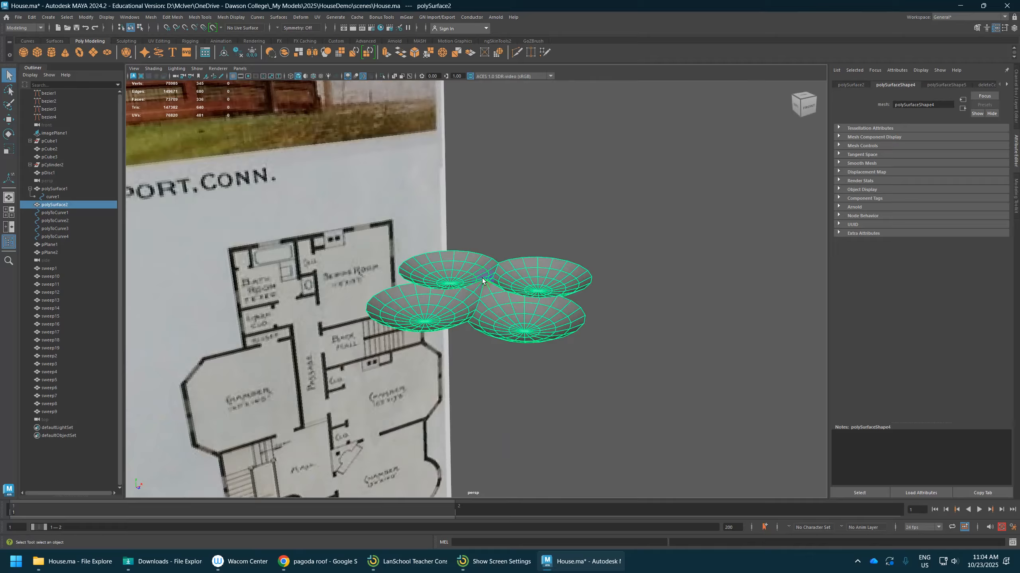
Select the shared centre vertex where the four bowls meet and turn on soft selection
right_click_drag(482, 278, 519, 290)
left_click_drag(519, 290, 498, 325, "alt")
right_click_drag(498, 325, 495, 332, "alt")
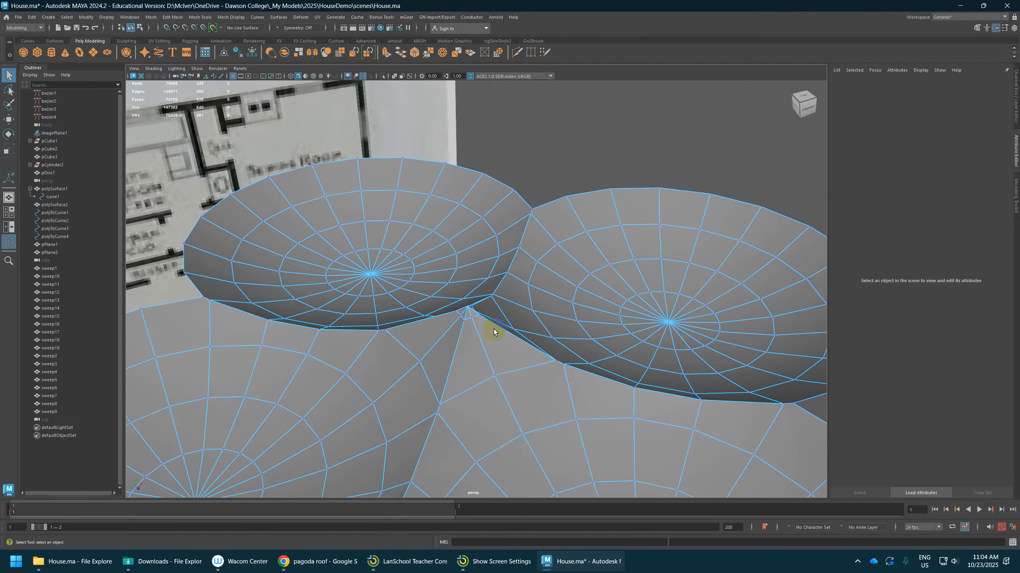
left_click(468, 309)
key("w")
left_click_drag(468, 309, 636, 318, "alt")
key("b")
Raise the centre vertex with soft falloff into a curved roof peak and return the mesh to object mode
right_click_drag(642, 346, 641, 315, "alt")
left_click_drag(481, 274, 481, 249)
key("ctrl+z")
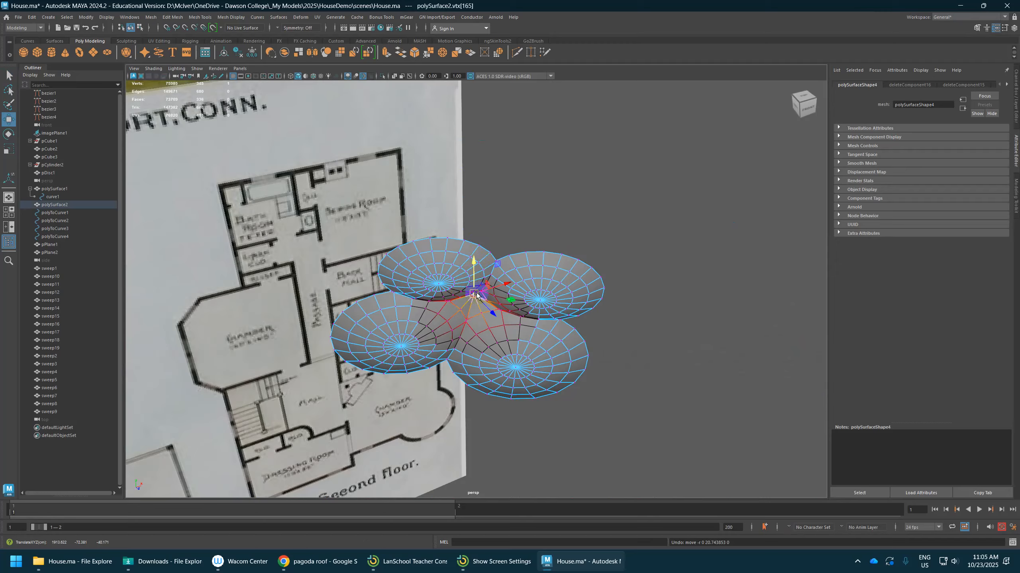
left_click_drag(476, 294, 497, 301)
right_click(510, 304)
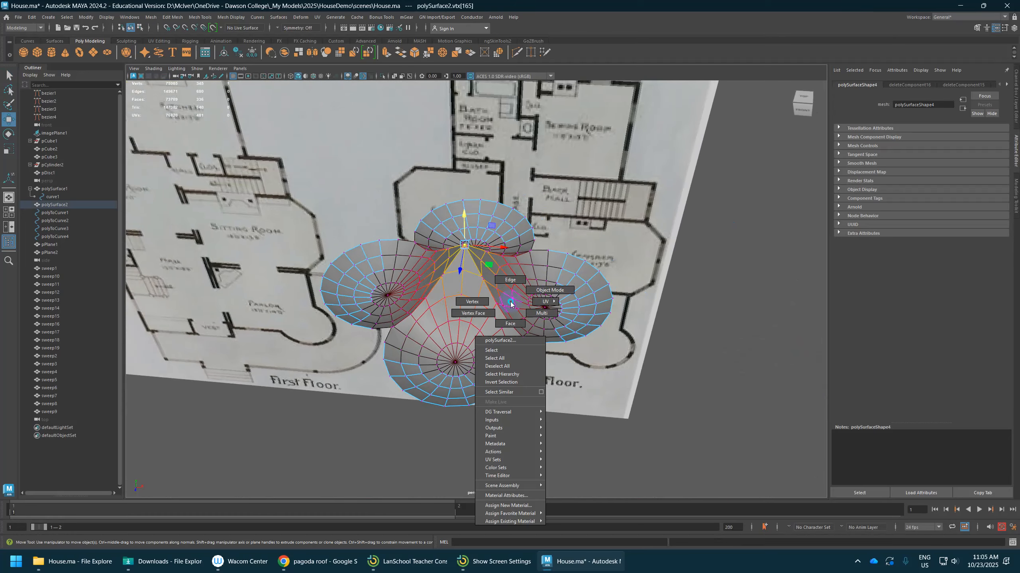
left_click(538, 290)
left_click_drag(630, 405, 455, 270, "alt")
Try to cut straight Multi-Cut lines between the notches where neighbouring bowls meet, and undo the cuts
right_click(452, 266)
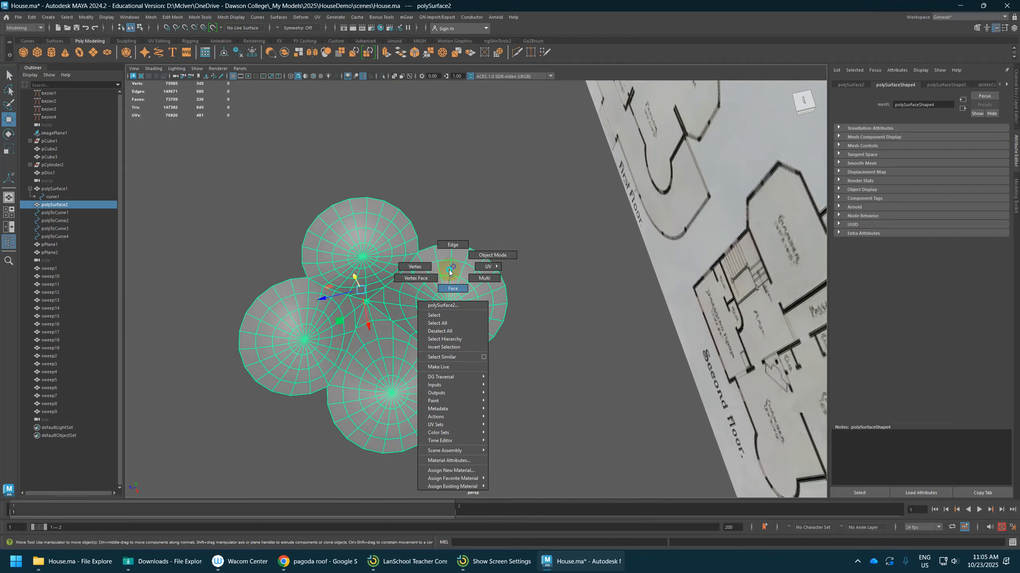
left_click(453, 247)
right_click(437, 273, "shift")
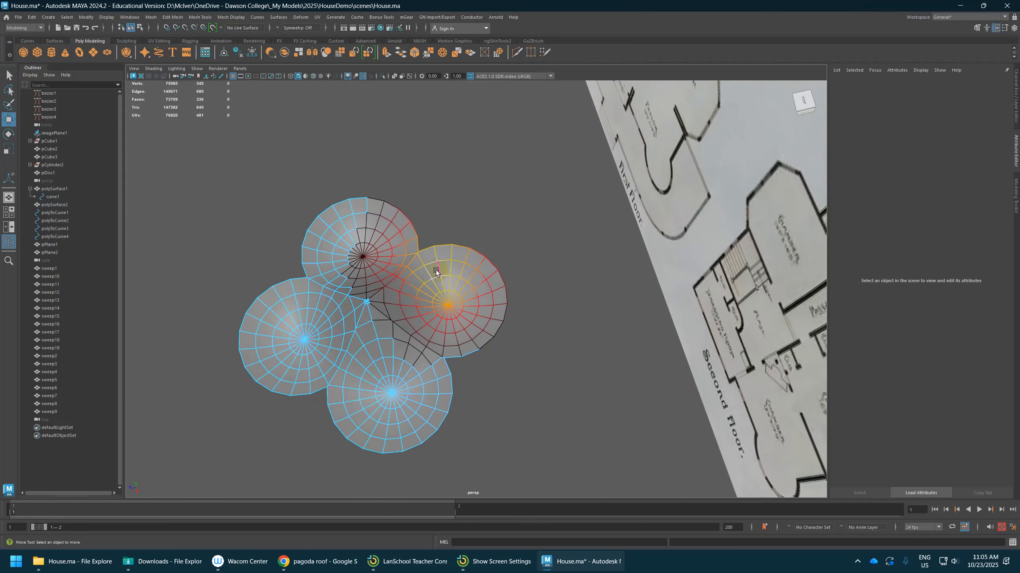
right_click_drag(441, 253, 407, 258, "shift")
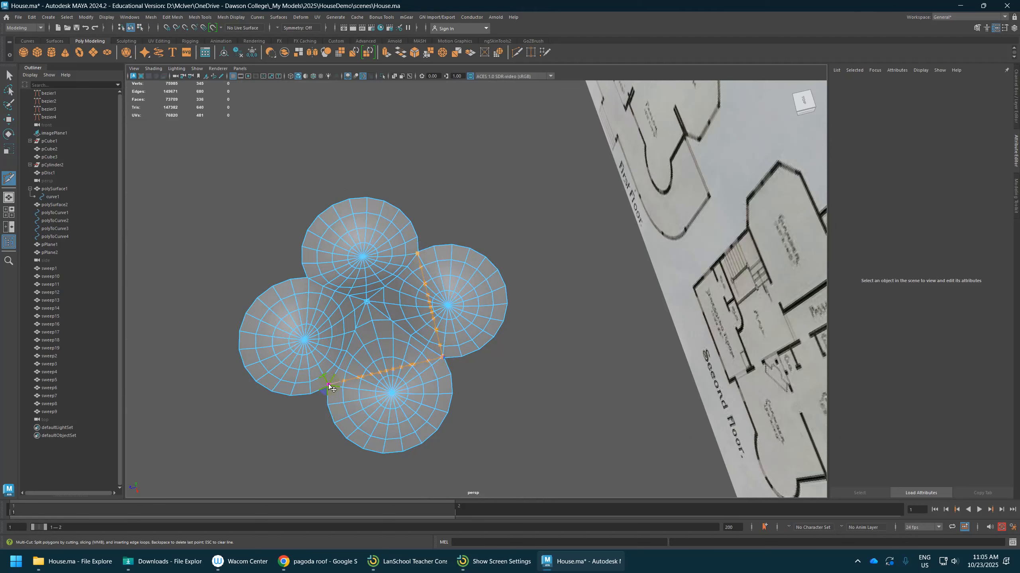
left_click(328, 384)
scroll(313, 281, "up", 3)
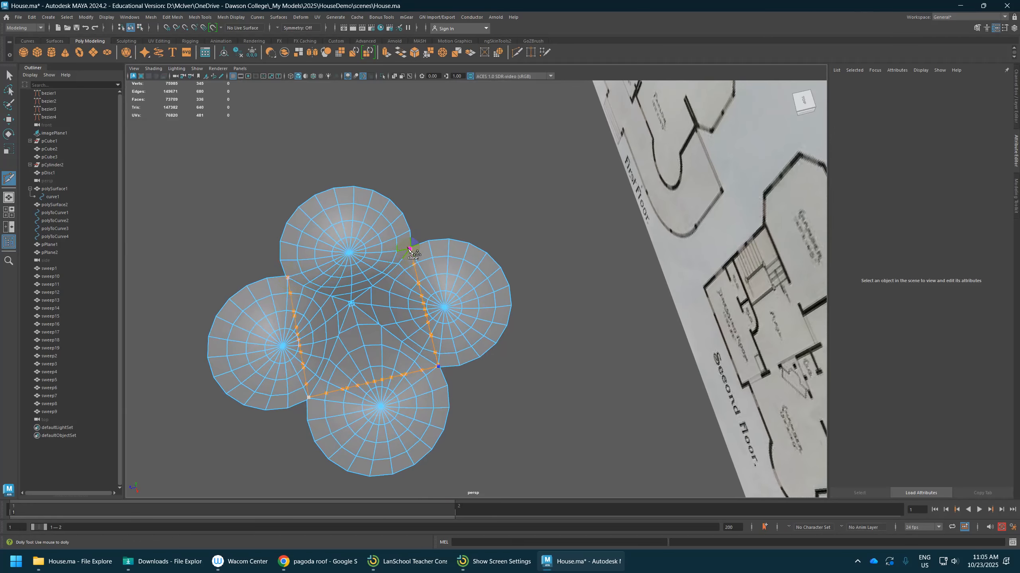
left_click_drag(408, 249, 396, 282, "alt")
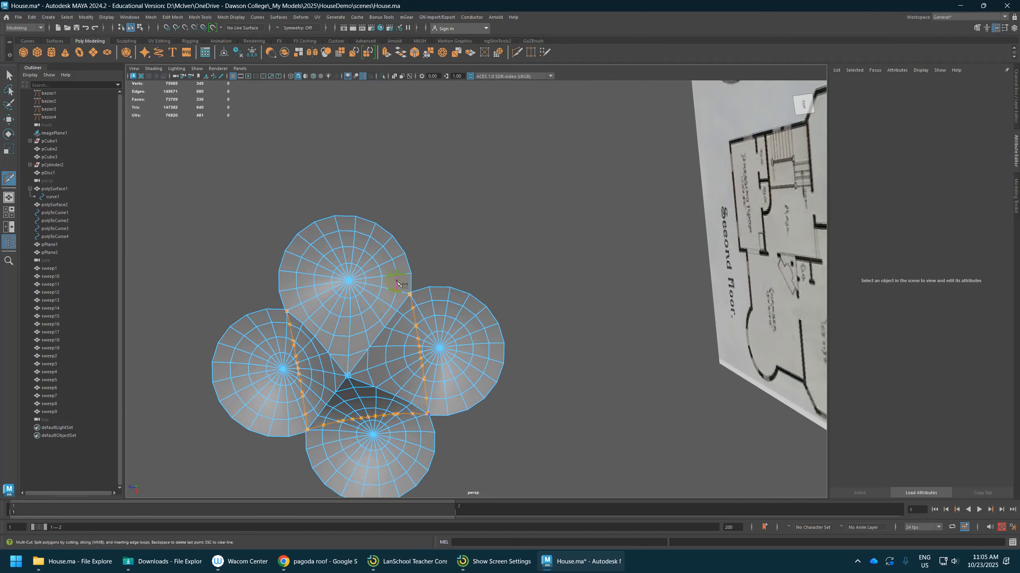
mouse_move(289, 314)
right_mouse_down()
mouse_move(278, 307)
mouse_move(330, 297)
mouse_move(289, 310)
right_mouse_up()
left_click(293, 313)
key("ctrl+z")
key("ctrl+z")
key("ctrl+z")
Cut a straight Multi-Cut line across one bowl between the two notches beside it
left_click(323, 299)
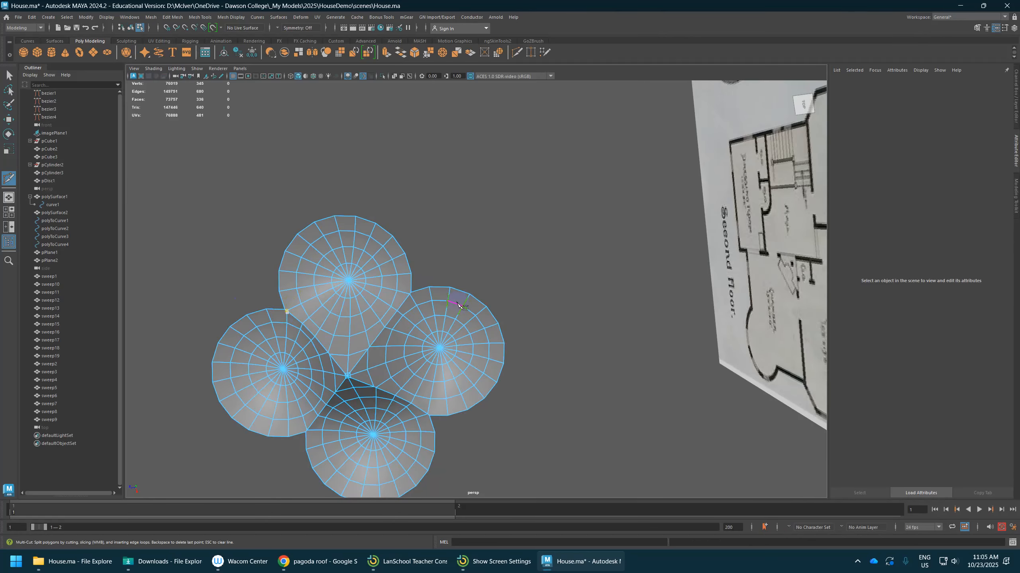
left_click(409, 296)
key("w")
left_click_drag(405, 292, 434, 313, "alt")
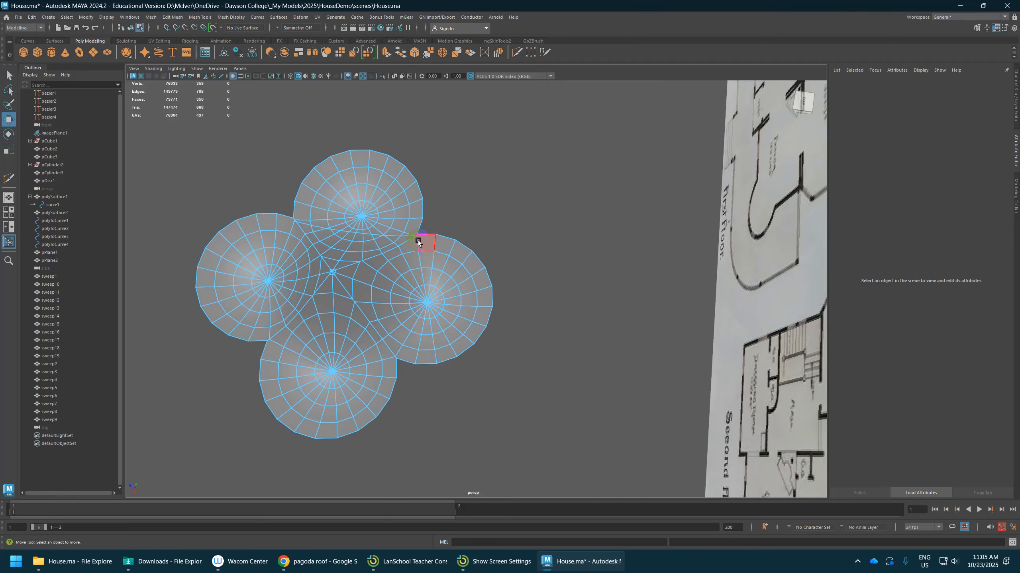
right_click_drag(419, 259, 418, 254)
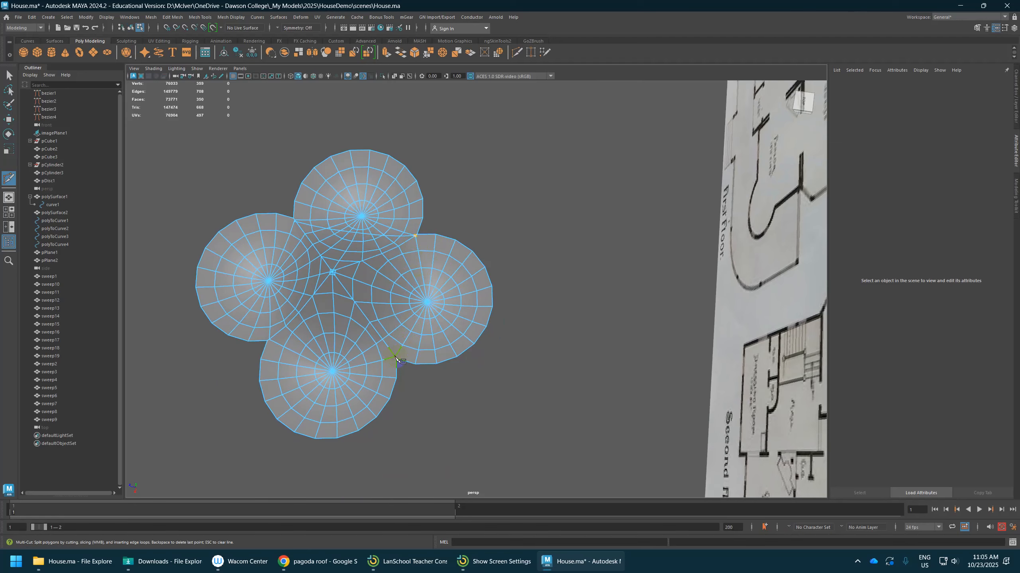
key("w")
Select and delete the outer faces of the cut bowl
right_click_drag(443, 207, 432, 224)
middle_click_drag(432, 224, 525, 176, "alt")
left_click_drag(525, 176, 328, 250)
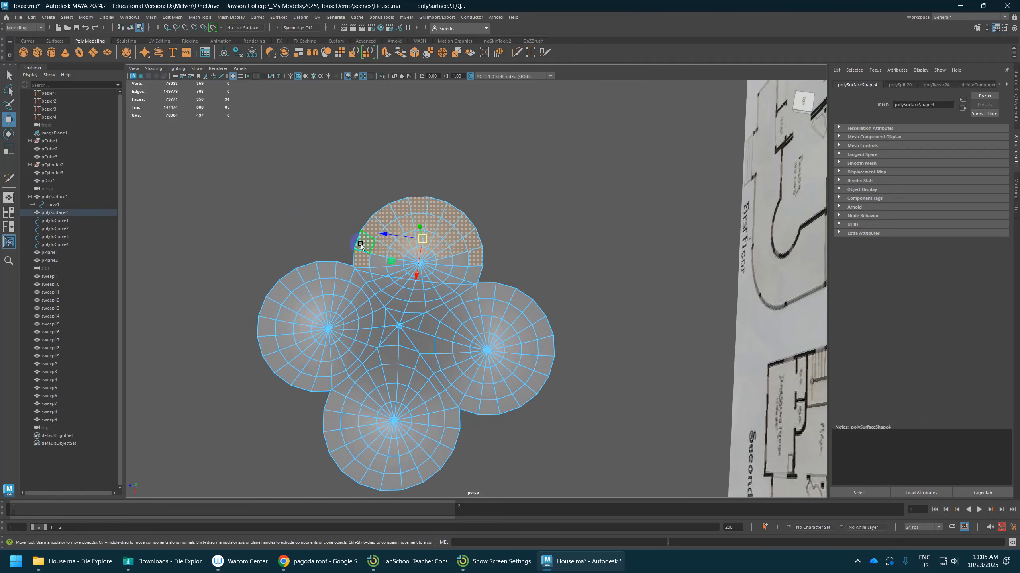
key("Delete")
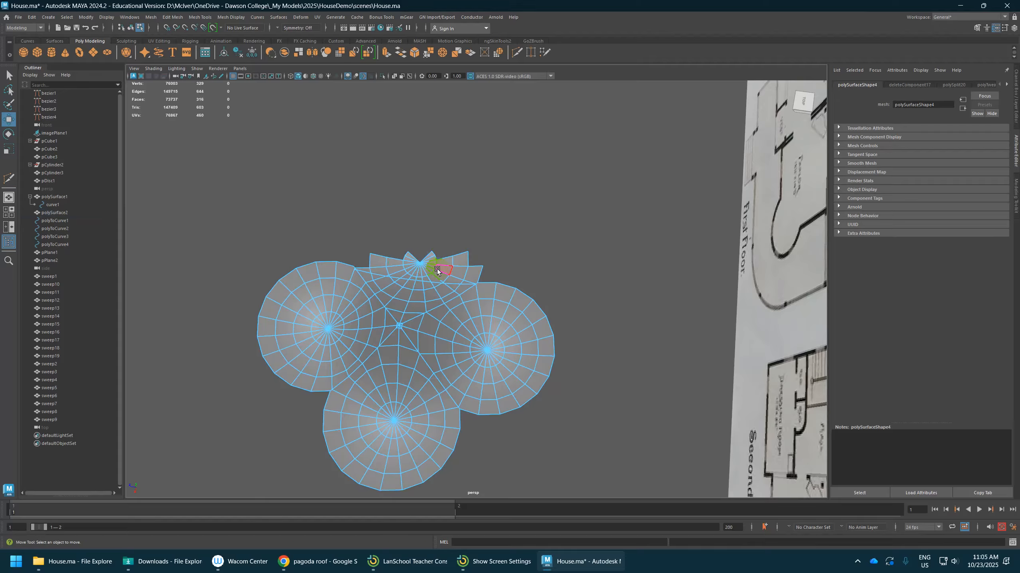
Delete the strip of faces just outside the cut line, along with the leftover faces beyond it
left_click(378, 271)
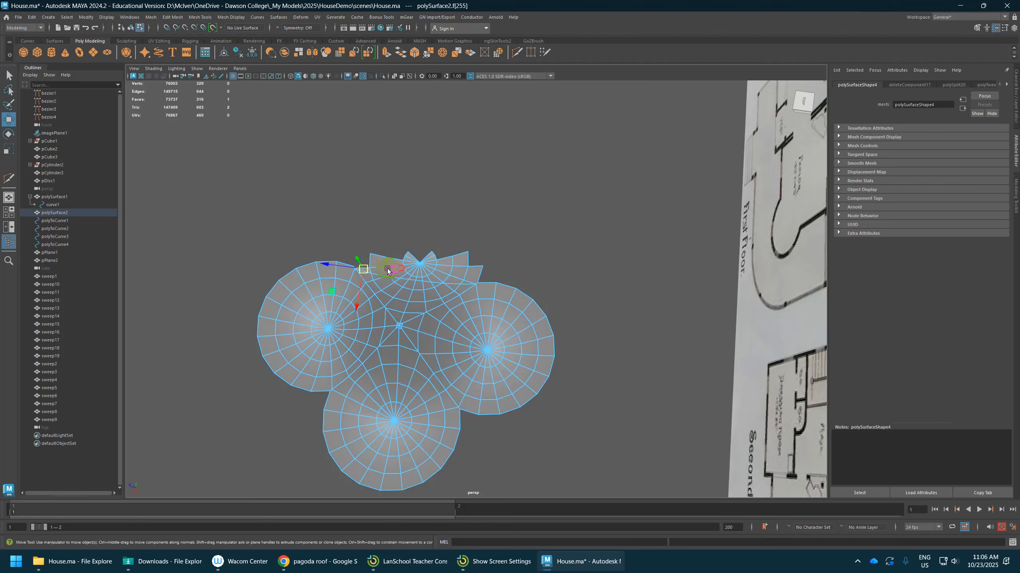
key("q")
left_click(387, 271, "shift")
left_click(411, 277, "shift")
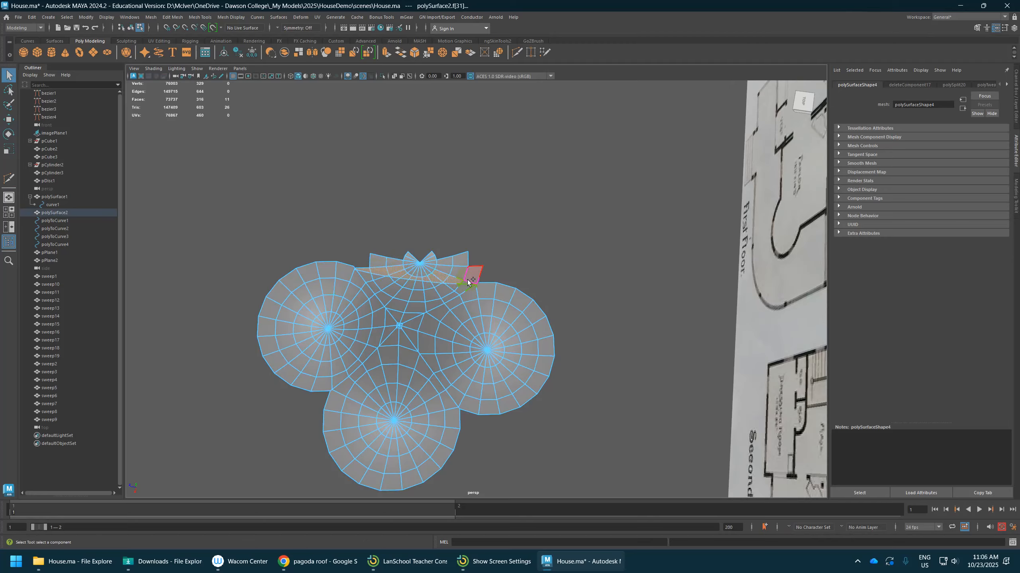
key("Delete")
left_click_drag(506, 240, 372, 265)
key("Delete")
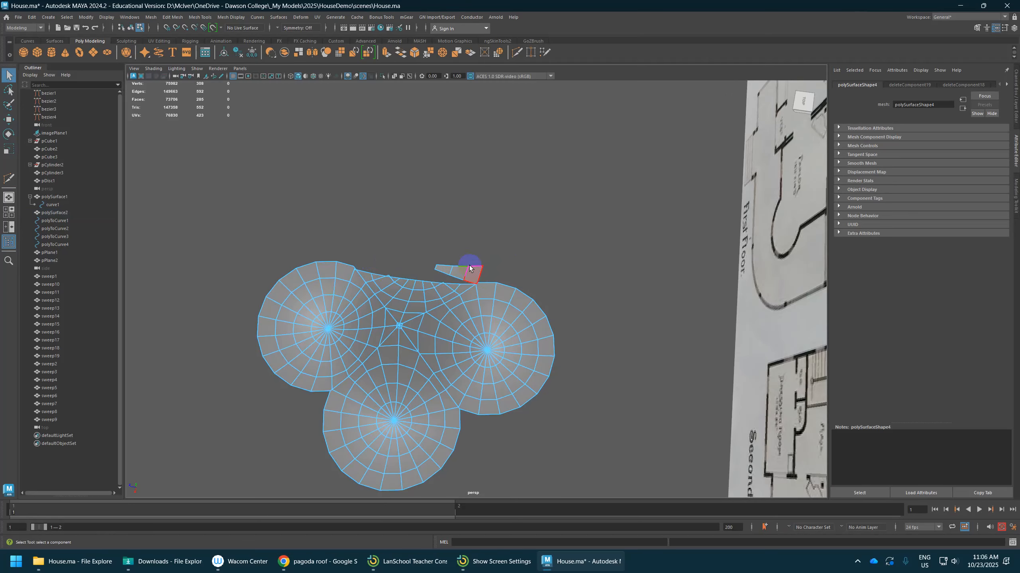
Delete the leftover faces sticking out along the straight edge where the first bowl was cut off
left_click(459, 273)
key("Delete")
scroll(447, 273, "up", 5)
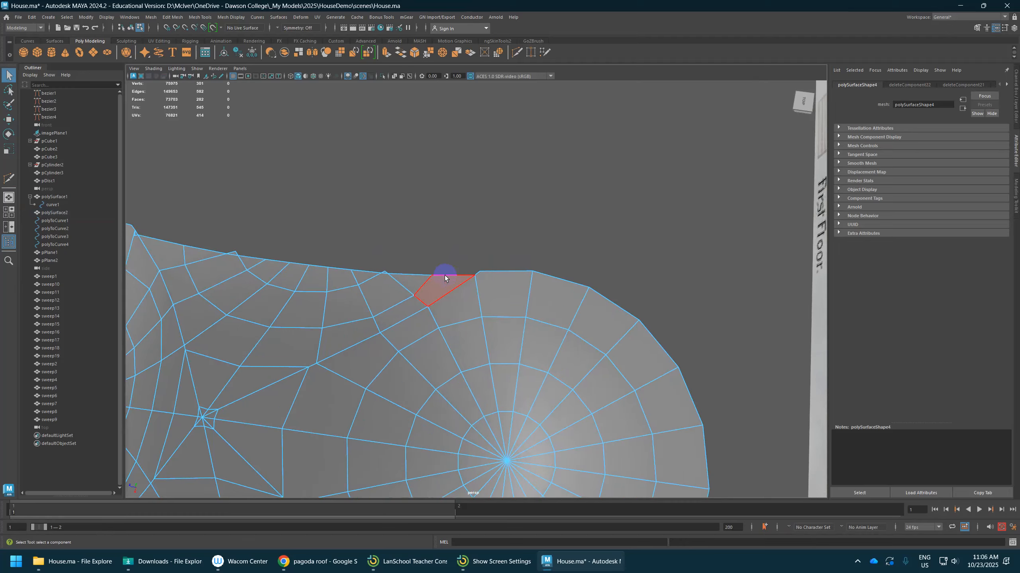
left_click(260, 256)
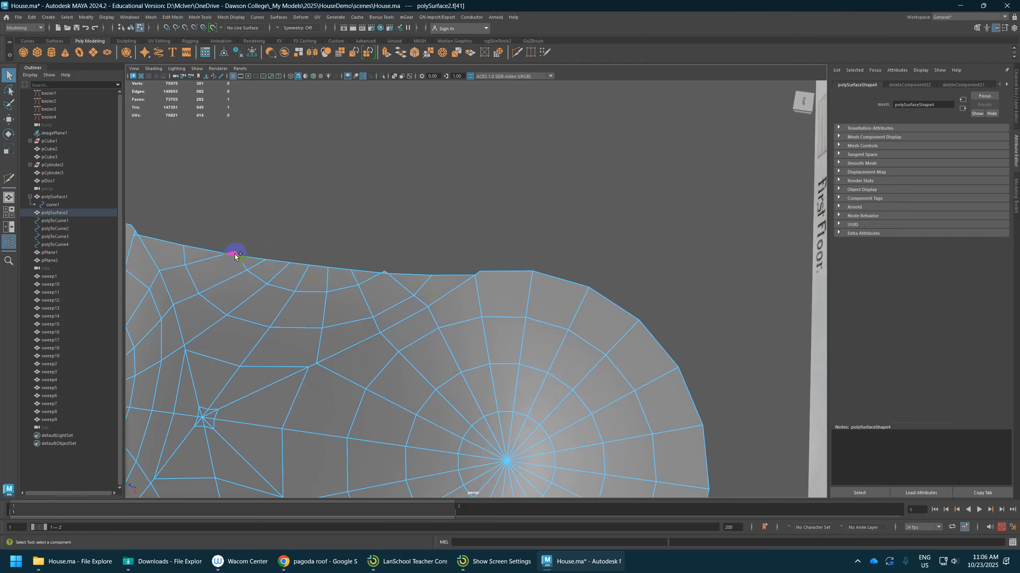
key("Delete")
Cut a straight Multi-Cut line across the adjacent bowl between the two notches beside it
scroll(580, 265, "down", 5)
left_click_drag(579, 265, 528, 262, "alt")
right_click(465, 269, "shift")
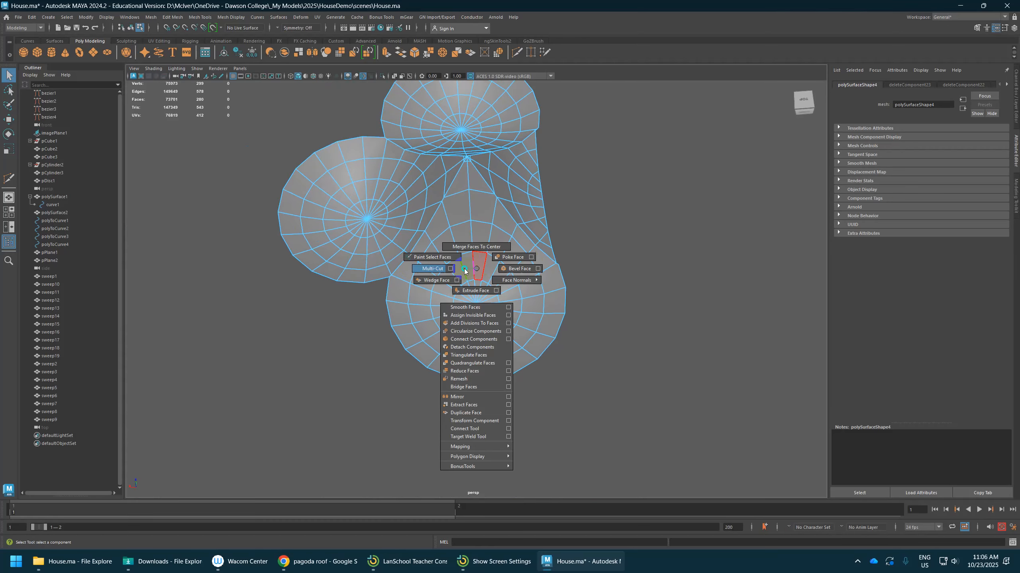
left_click(411, 269)
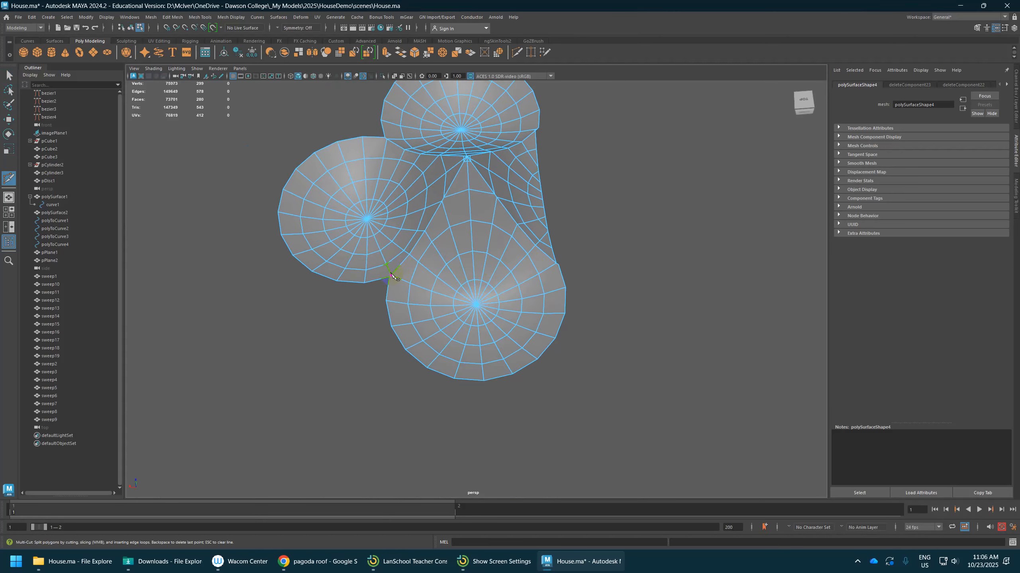
left_click(556, 264)
key("w")
Select and delete the faces of that bowl lying outside the new cut line, including the remaining outer strip
right_click_drag(549, 286, 547, 308)
left_click_drag(547, 307, 355, 466, "alt")
key("Delete")
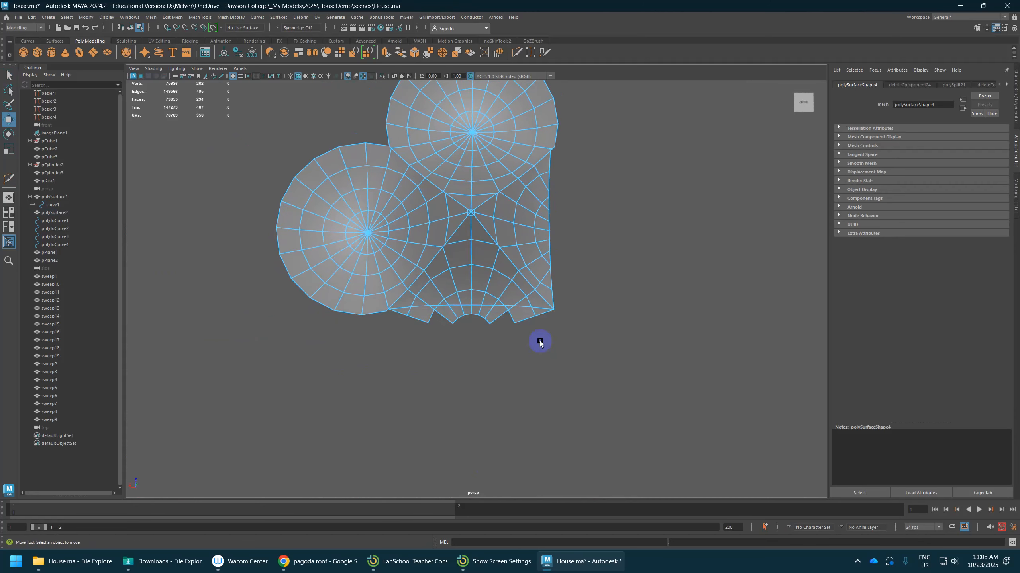
left_click_drag(541, 343, 404, 313)
key("Delete")
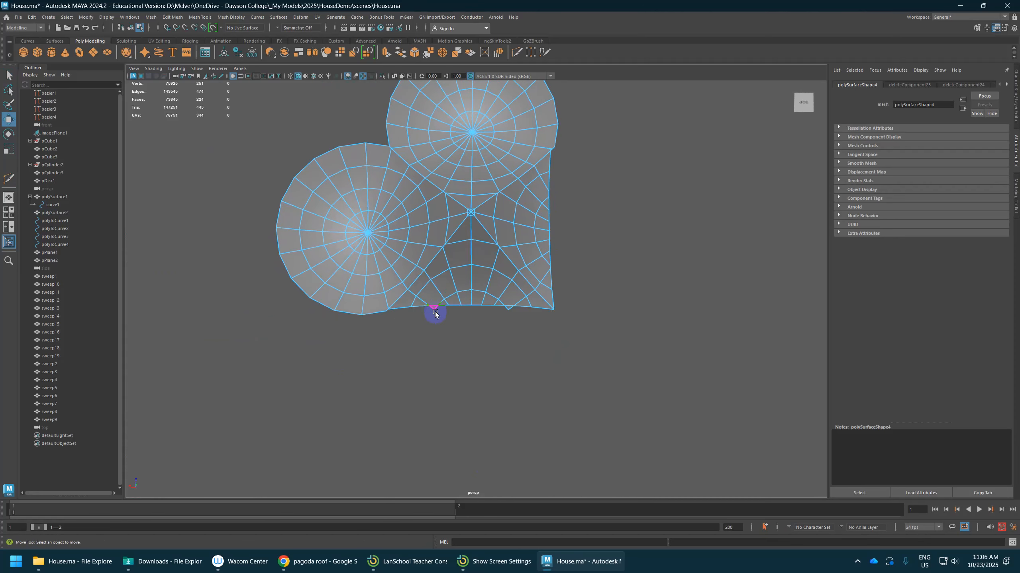
Delete the two small leftover triangular faces protruding from the newly trimmed edge
left_click(432, 309)
key("Delete")
left_click(511, 310)
key("Delete")
scroll(530, 320, "down", 3)
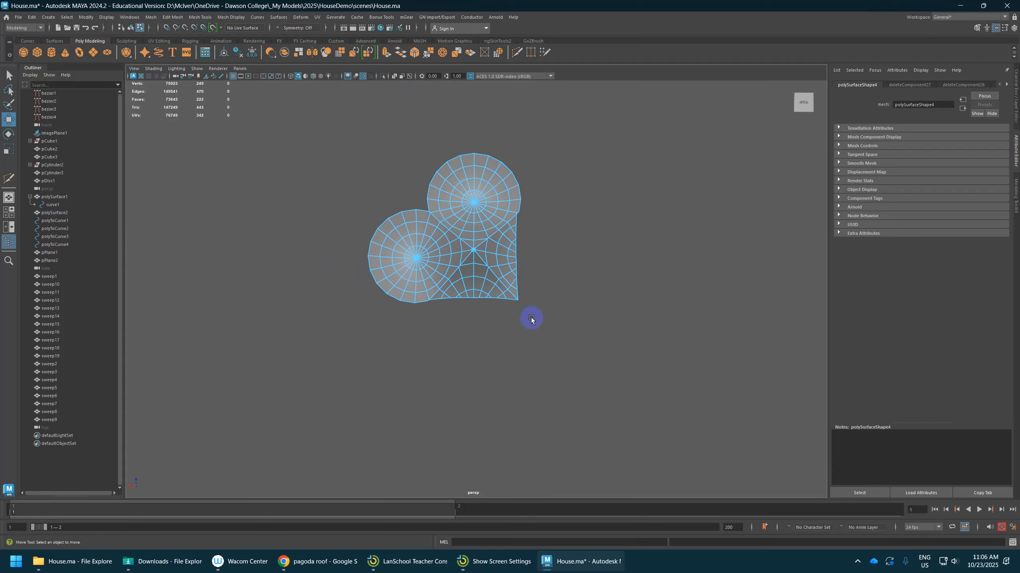
Return the trimmed roof piece to object mode and compare its shape with the pagoda roof reference images
left_click_drag(534, 275, 588, 292, "alt")
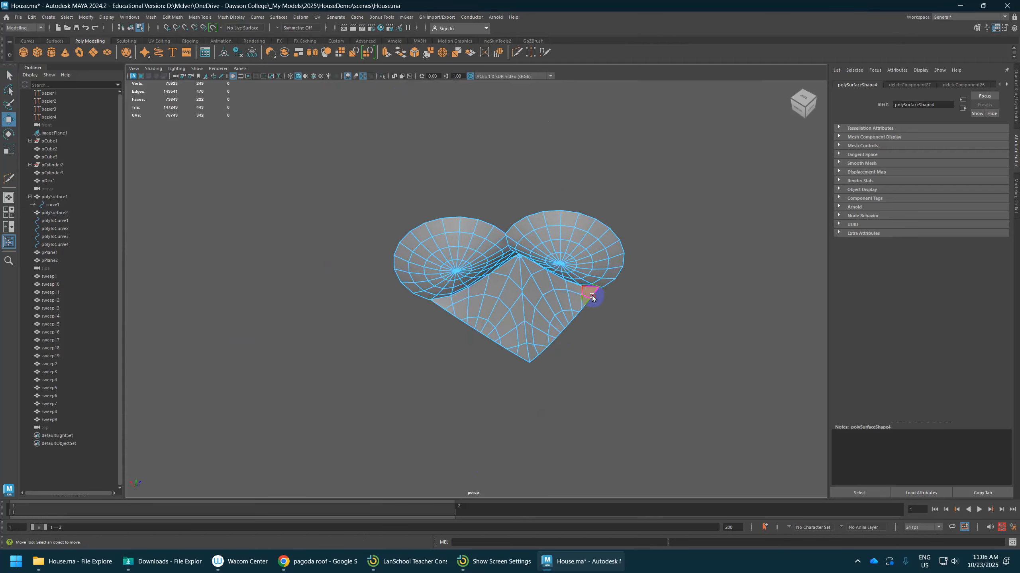
left_click(496, 270)
left_click_drag(496, 270, 518, 248, "alt")
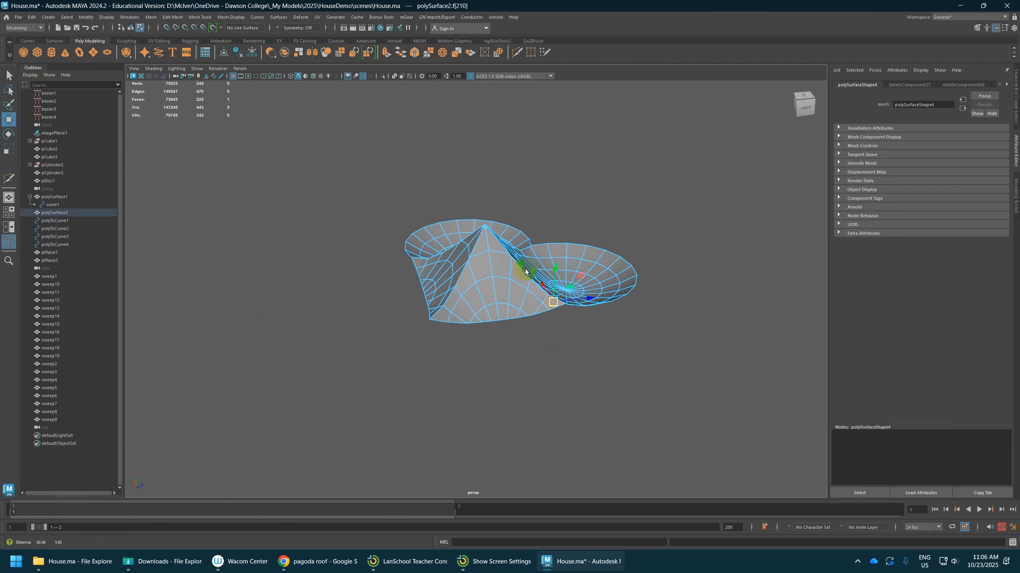
right_click_drag(515, 245, 571, 234)
scroll(519, 319, "down", 5)
left_click_drag(519, 320, 485, 318, "alt")
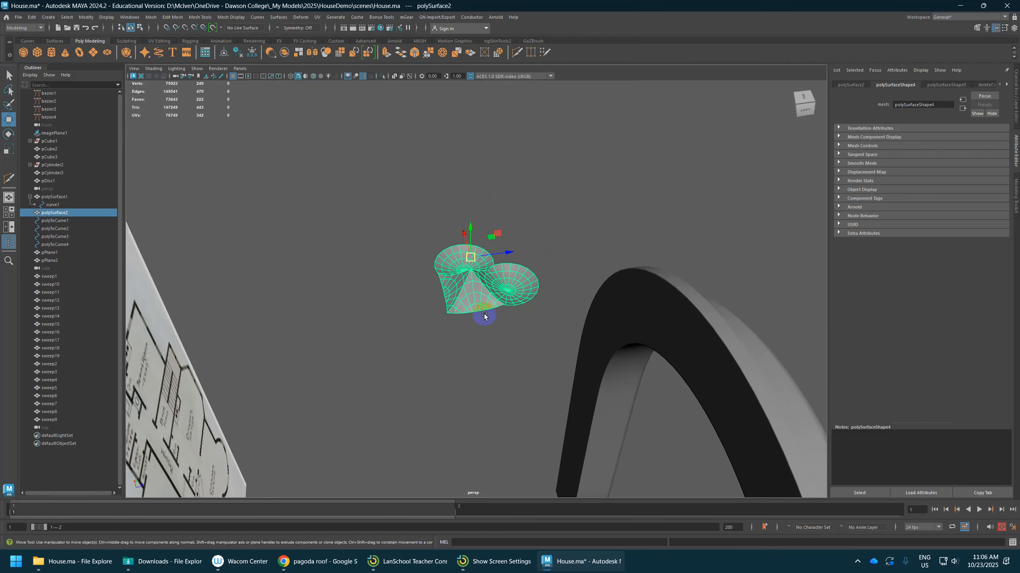
key("alt+Tab")
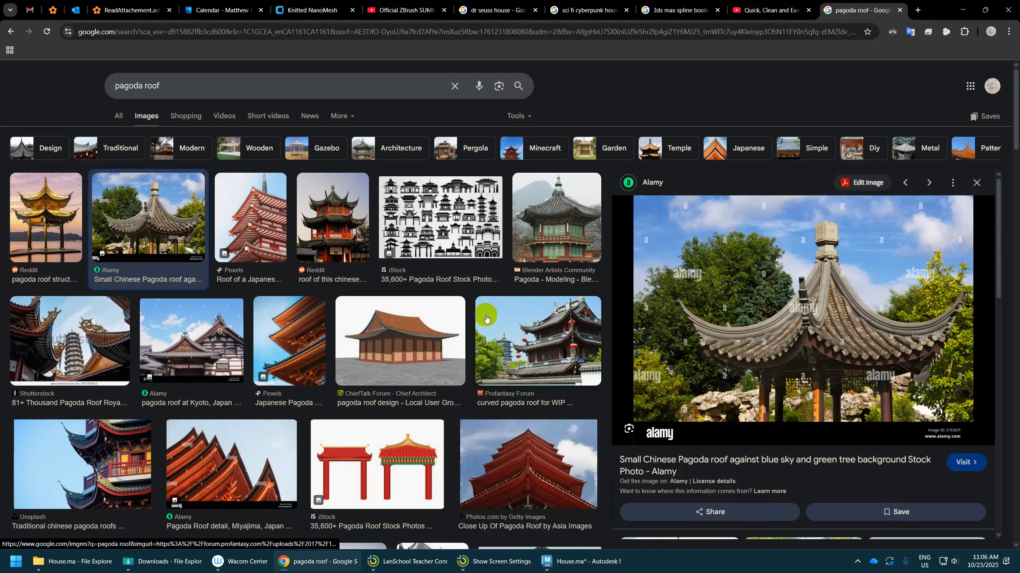
key("alt+Tab")
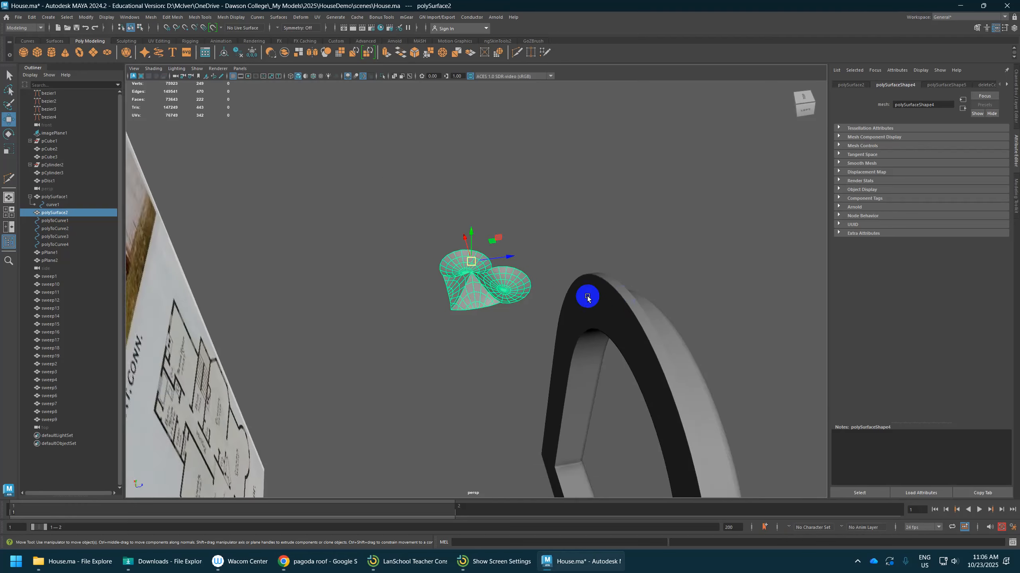
Create a polygon cube, move it clear beside the curved roof piece, and flatten its height to 0.2 scale
left_click_drag(587, 296, 562, 345, "alt")
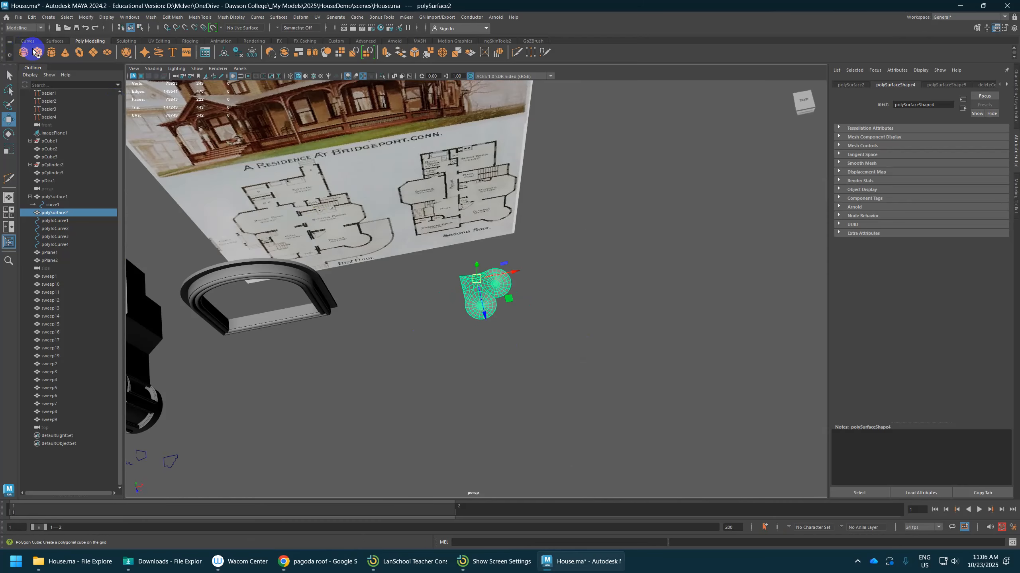
left_click(35, 52)
left_click_drag(134, 355, 552, 322)
left_click(594, 323)
scroll(529, 274, "up", 5)
left_click(524, 274)
middle_click_drag(556, 307, 403, 315, "alt")
left_click_drag(381, 278, 521, 321)
key("r")
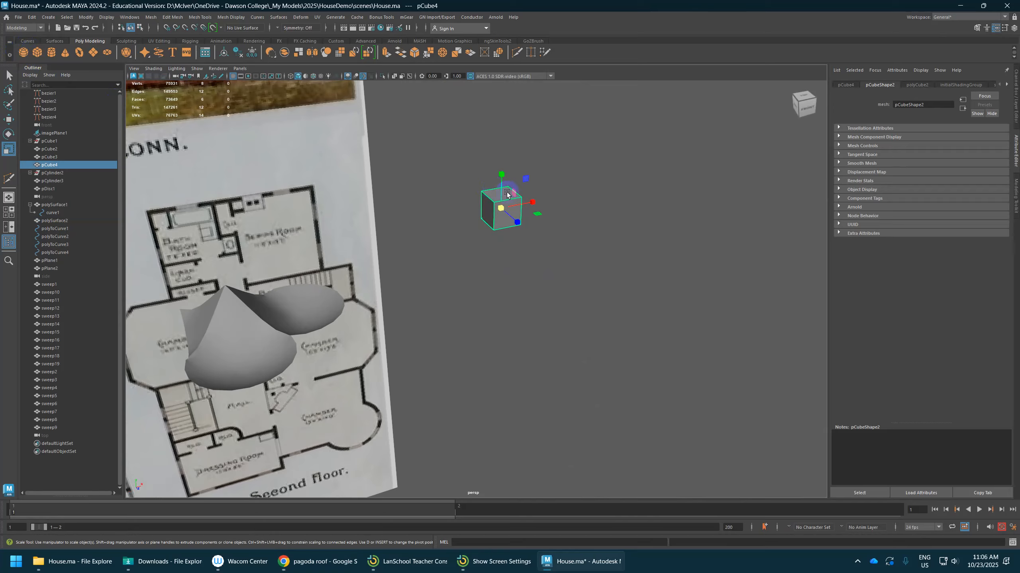
left_click_drag(500, 178, 508, 209)
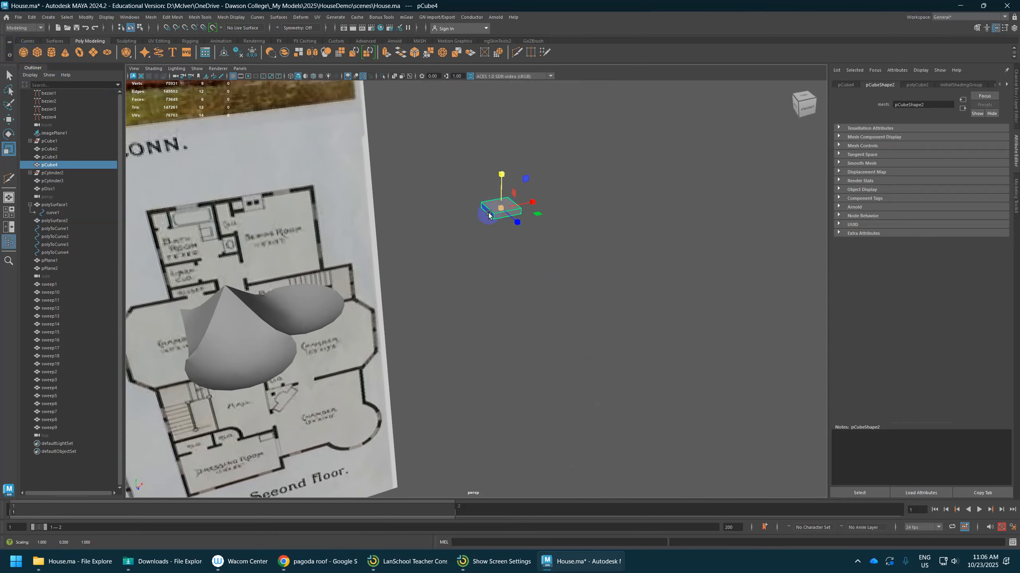
Switch to Chrome, search images for "roof roof", view the IKO hip-versus-gable shingle roof, and return to Maya
key("alt+Tab")
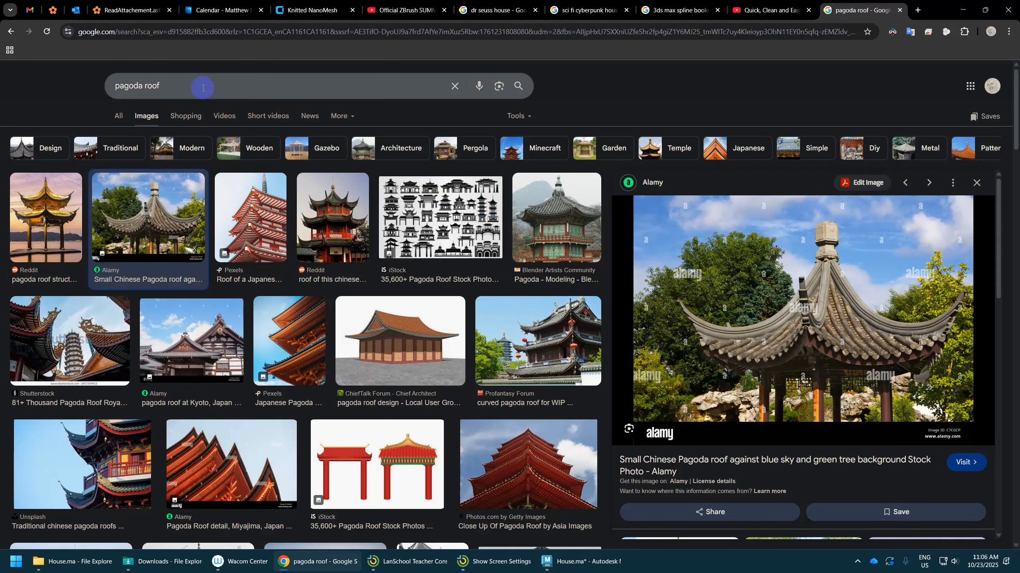
double_click(131, 92)
type("roof")
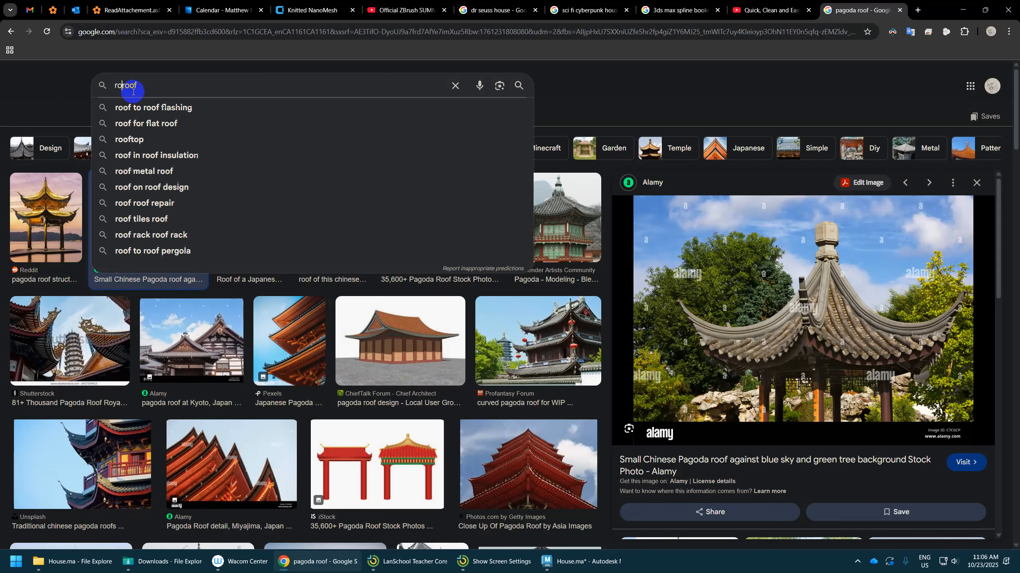
key("Return")
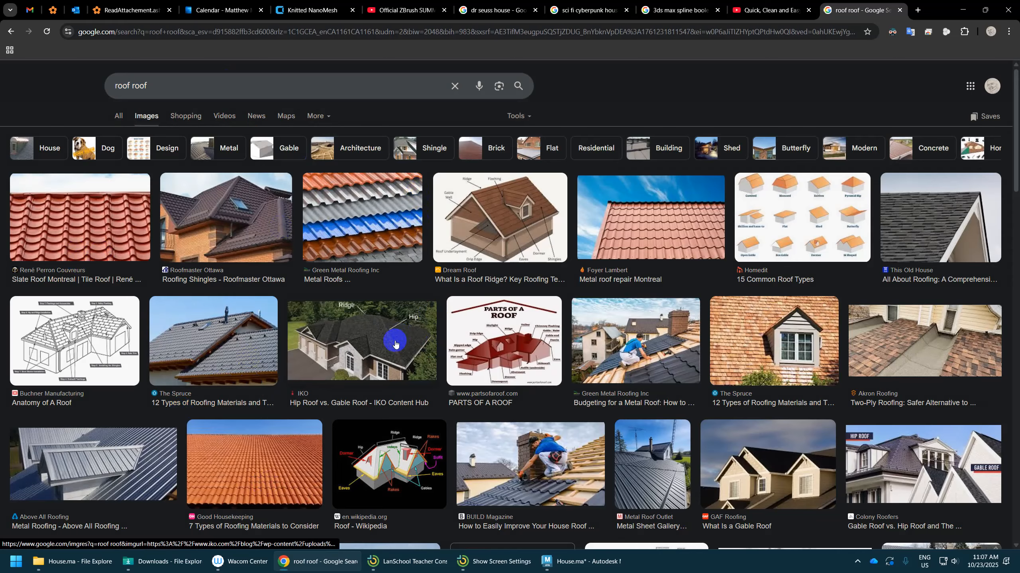
left_click(391, 370)
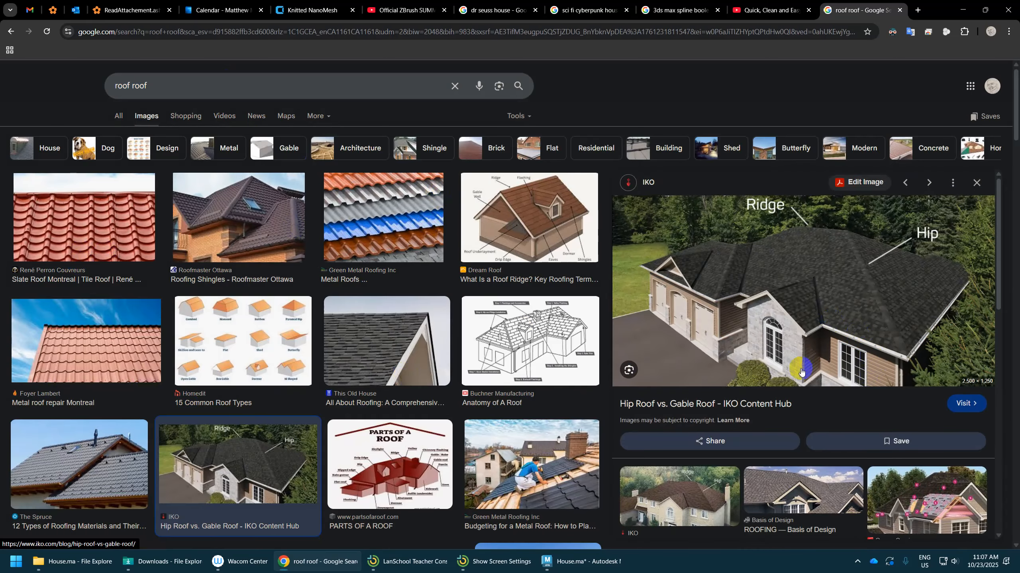
left_click(580, 561)
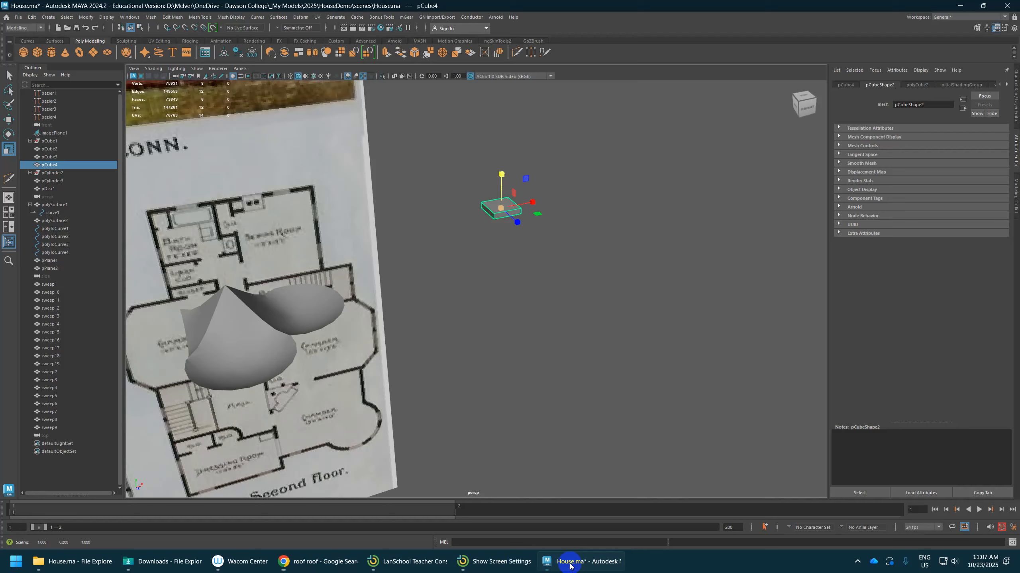
Try to cut an edge across the middle of the flattened cube, and undo the cut
left_click_drag(467, 289, 529, 269, "alt")
left_click_drag(539, 219, 552, 220)
right_click_drag(500, 209, 465, 209, "shift")
left_click(510, 249)
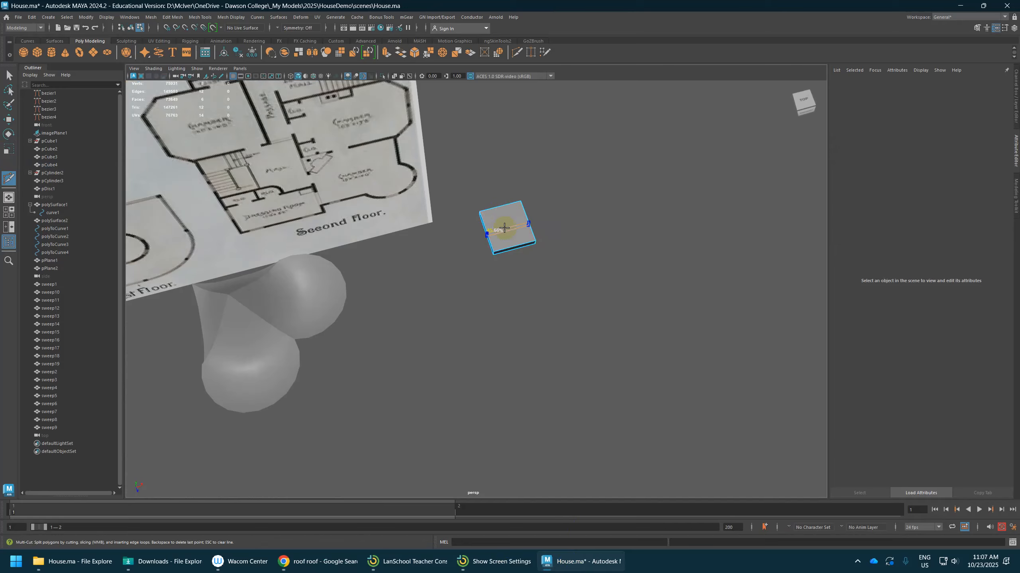
left_click(501, 210)
key("Return")
key("w")
key("ctrl+z")
key("ctrl+z")
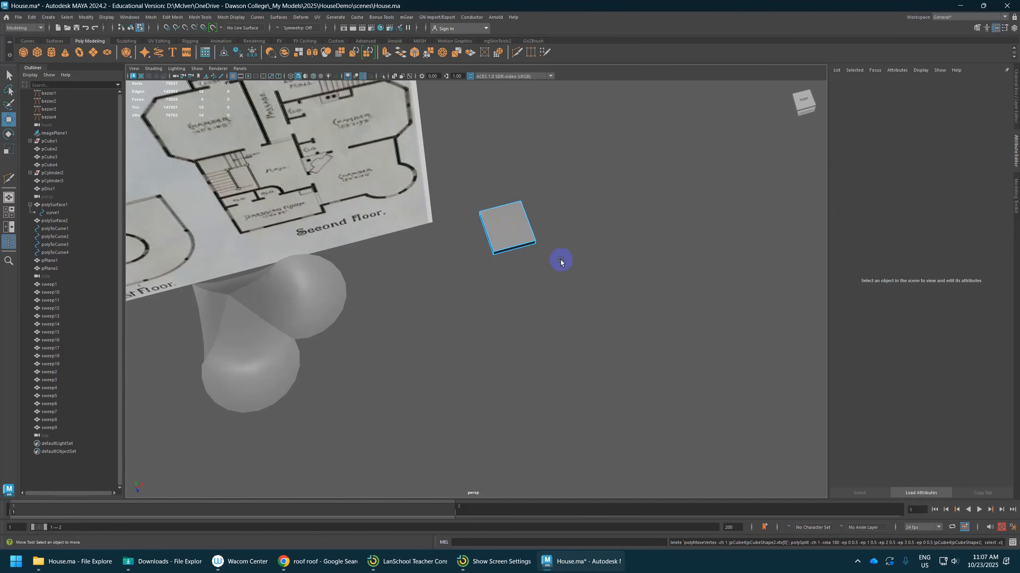
Duplicate the flat tile edge to edge along its X axis and repeat the copy to form a row of 23 tiles
right_click_drag(560, 260, 521, 236, "alt")
middle_click_drag(521, 237, 445, 267, "alt")
right_click_drag(424, 266, 452, 244)
mouse_move(486, 290)
left_mouse_down("alt")
mouse_move(474, 294)
mouse_move(458, 277)
mouse_move(480, 273)
left_mouse_up("alt")
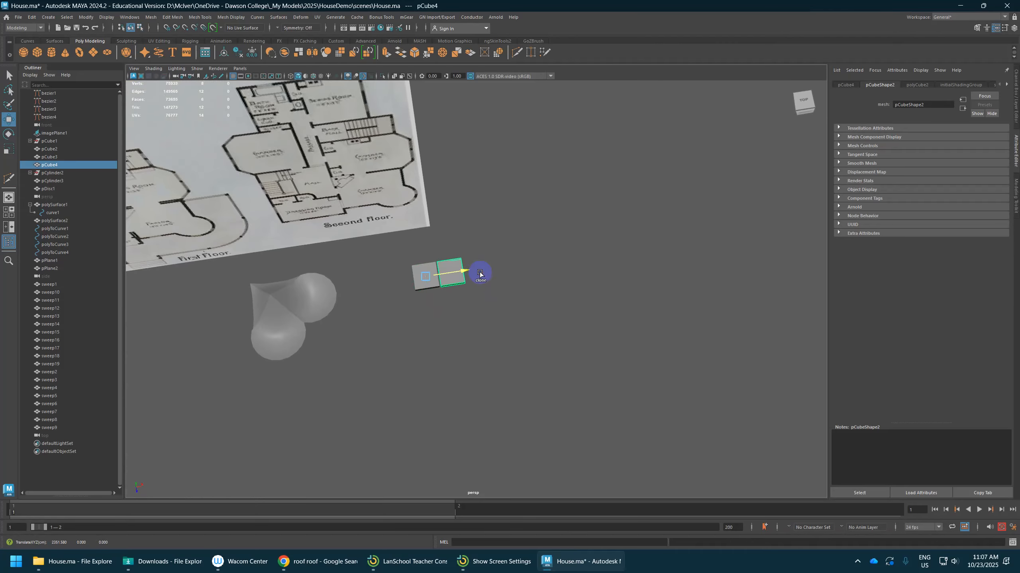
key("shift+d")
key("shift+d")
key("shift+d")
key("shift+d")
key("shift+d")
key("shift+d")
key("shift+d")
key("shift+d")
key("shift+d")
key("shift+d")
key("shift+d")
key("shift+d")
key("shift+d")
key("shift+d")
key("shift+d")
key("shift+d")
key("shift+d")
key("shift+d")
key("shift+d")
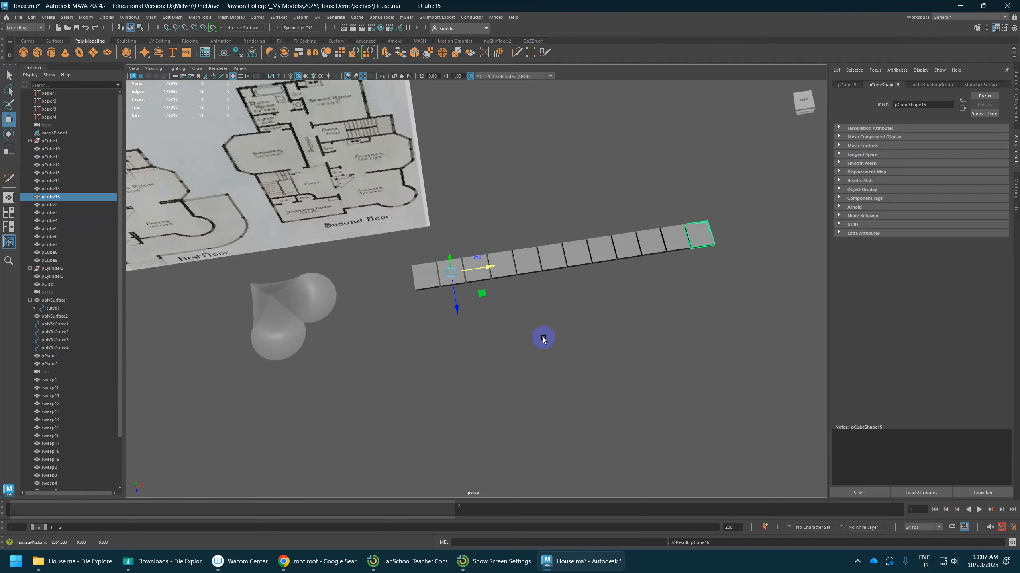
scroll(555, 341, "down", 4)
key("shift+d")
key("shift+d")
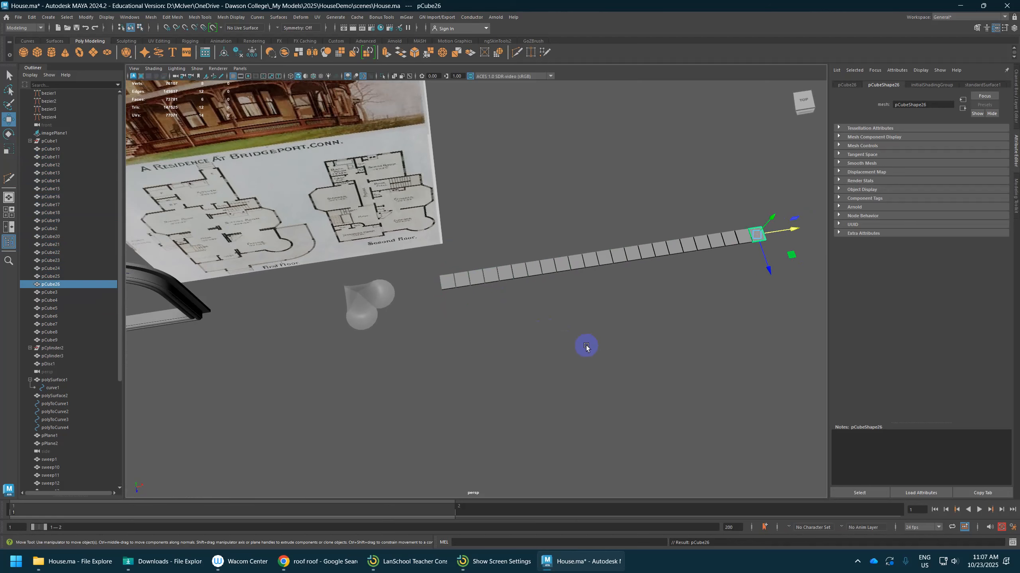
Select the whole tile row and duplicate it as an overlapping second row, offset sideways for a staggered pattern
left_click_drag(584, 346, 382, 257, "alt")
left_click(352, 284)
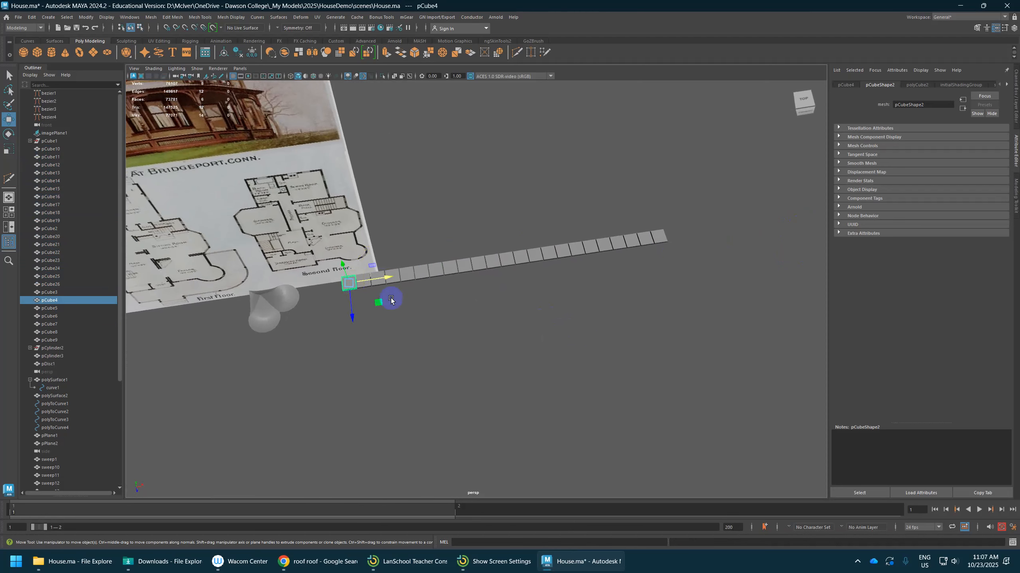
left_click_drag(387, 298, 355, 285, "alt")
left_click_drag(711, 207, 349, 309)
left_click_drag(444, 292, 507, 297, "alt")
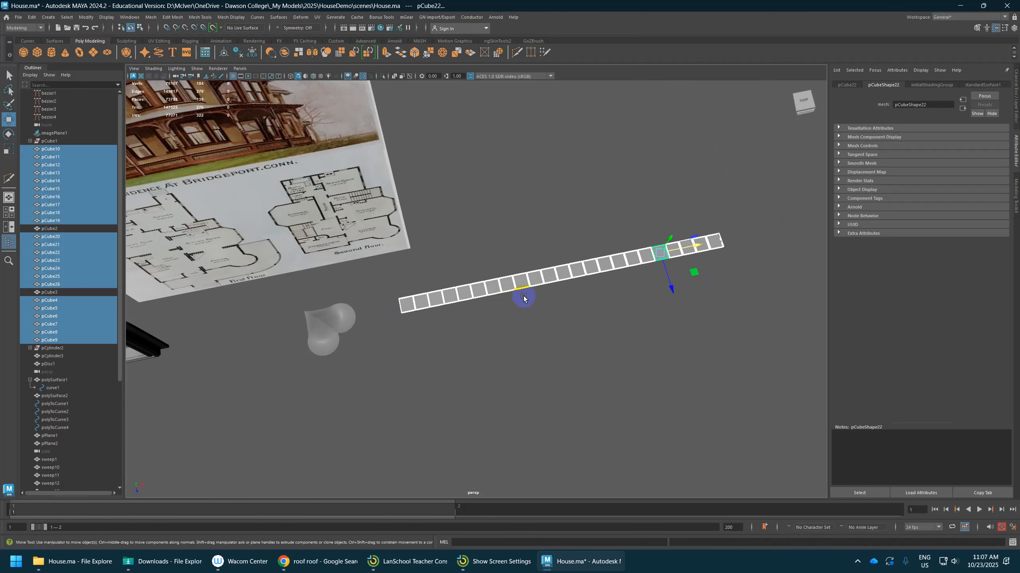
middle_click_drag(690, 277, 705, 282, "shift")
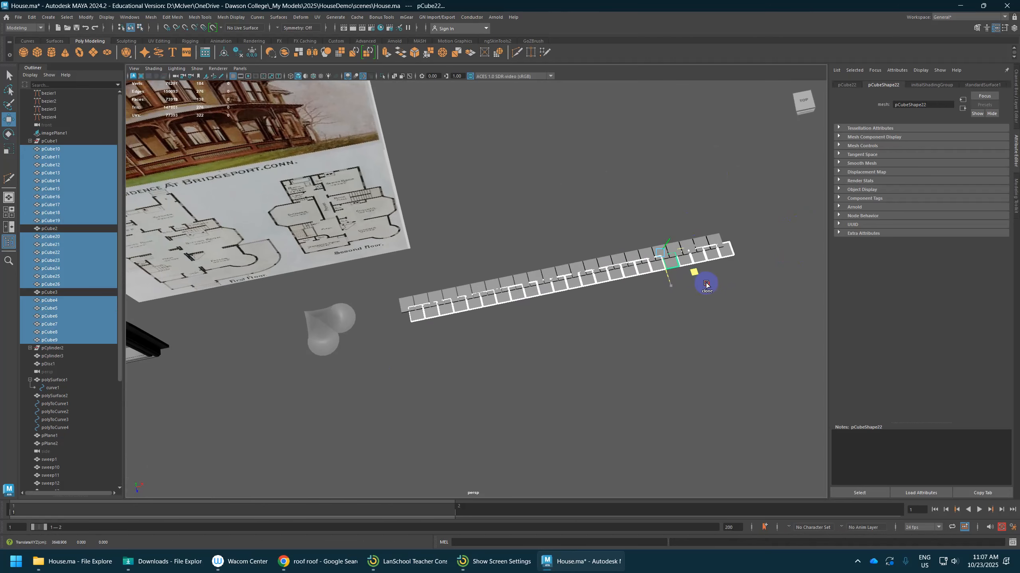
Duplicate both staggered rows forward and repeat the copy to build a field of 18 tile rows
left_click_drag(767, 219, 410, 327)
mouse_move(525, 326)
middle_mouse_down("shift")
mouse_move(535, 355)
mouse_move(560, 304)
middle_mouse_up("shift")
key("shift+d")
key("shift+d")
key("shift+d")
key("shift+d")
key("shift+d")
key("shift+d")
key("shift+d")
scroll(537, 350, "down", 4)
left_click_drag(560, 303, 592, 279, "alt")
Select all the tiles and randomize their rotation with the Bonus Tools Randomizer, using a rotate range of 35.294
left_click_drag(654, 181, 411, 375)
right_click_drag(529, 313, 599, 490, "alt")
left_click_drag(599, 490, 586, 453, "alt")
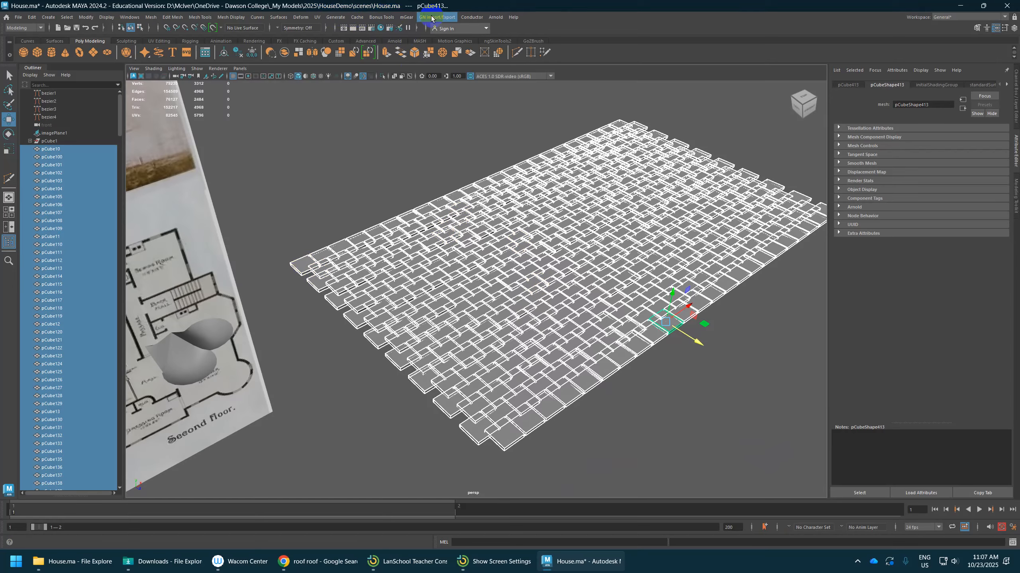
left_click(383, 19)
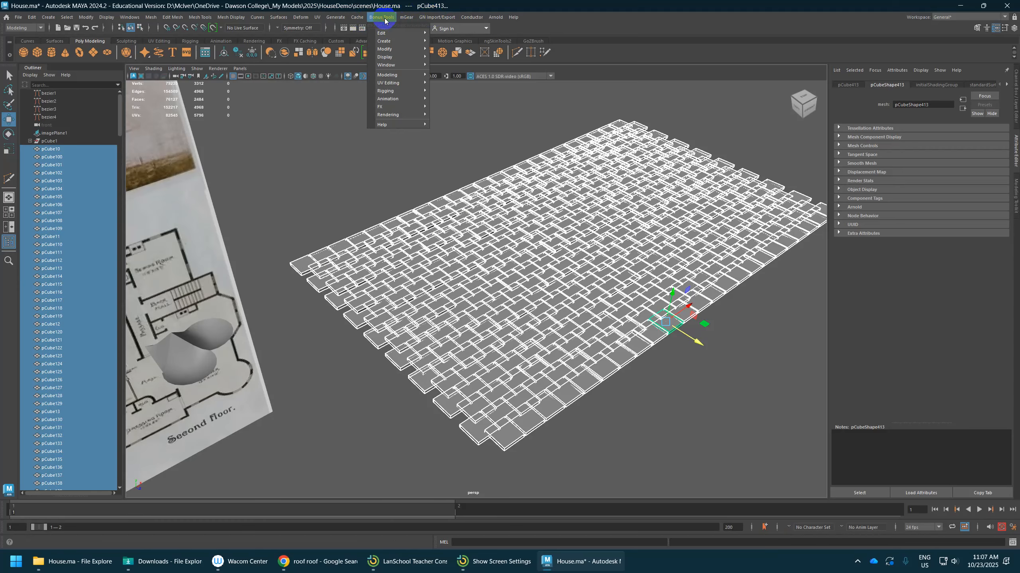
mouse_move(385, 48)
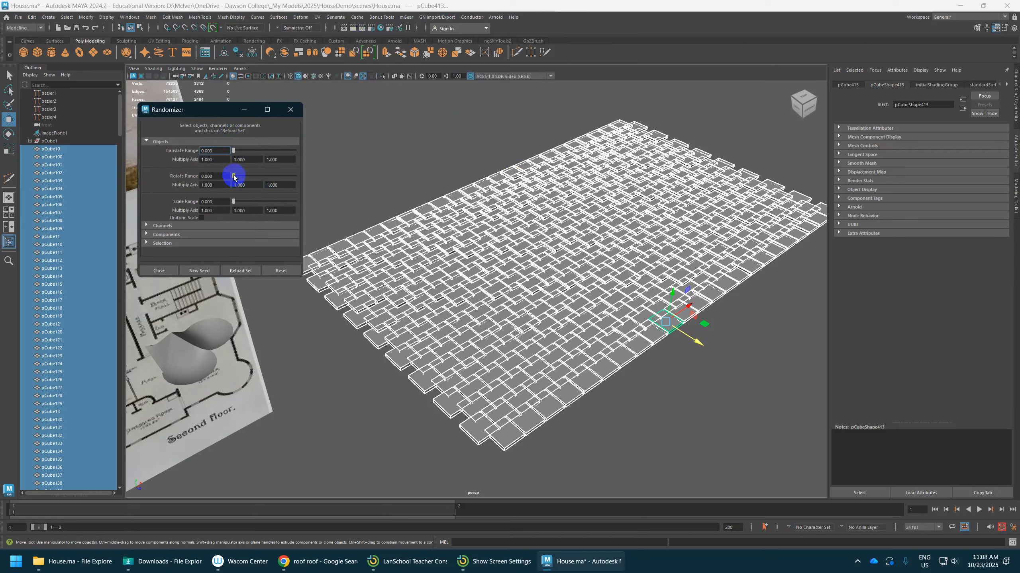
left_click_drag(234, 176, 240, 177)
left_click(405, 182)
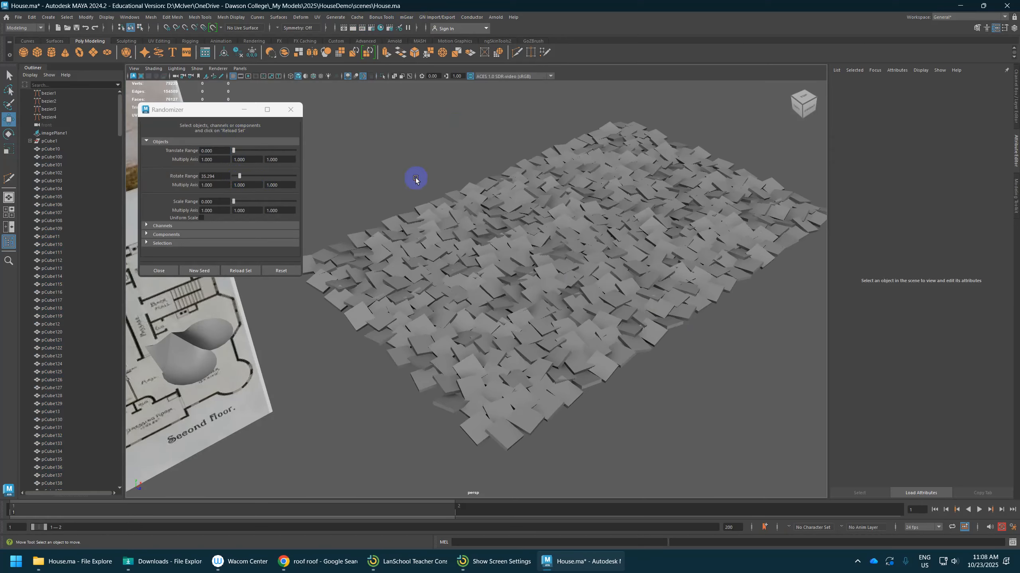
Restore the tile selection and set the Randomizer's X-axis rotation multiplier to 0
left_click_drag(416, 178, 419, 193, "alt")
key("ctrl+z")
key("ctrl+z")
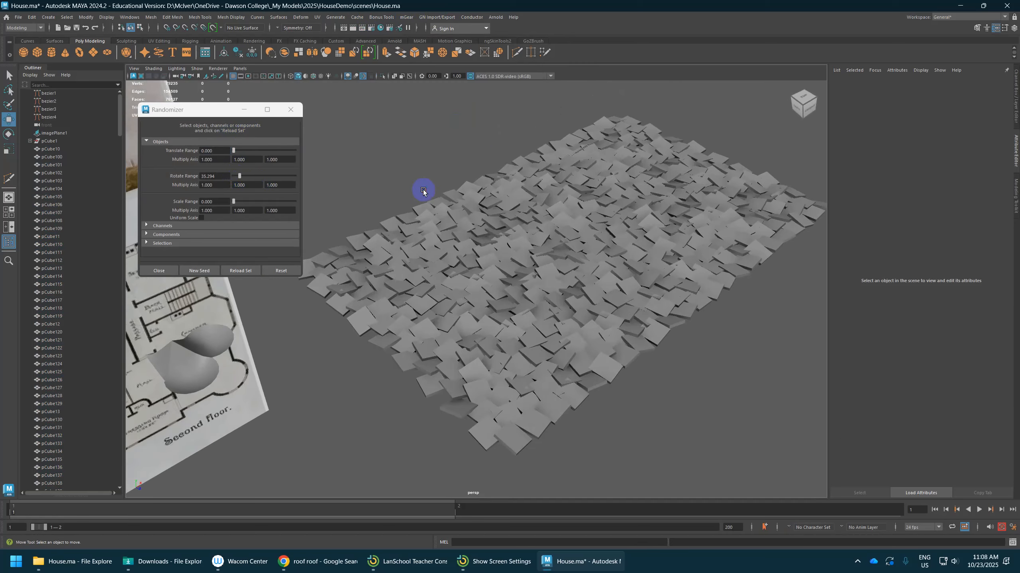
left_click(212, 185)
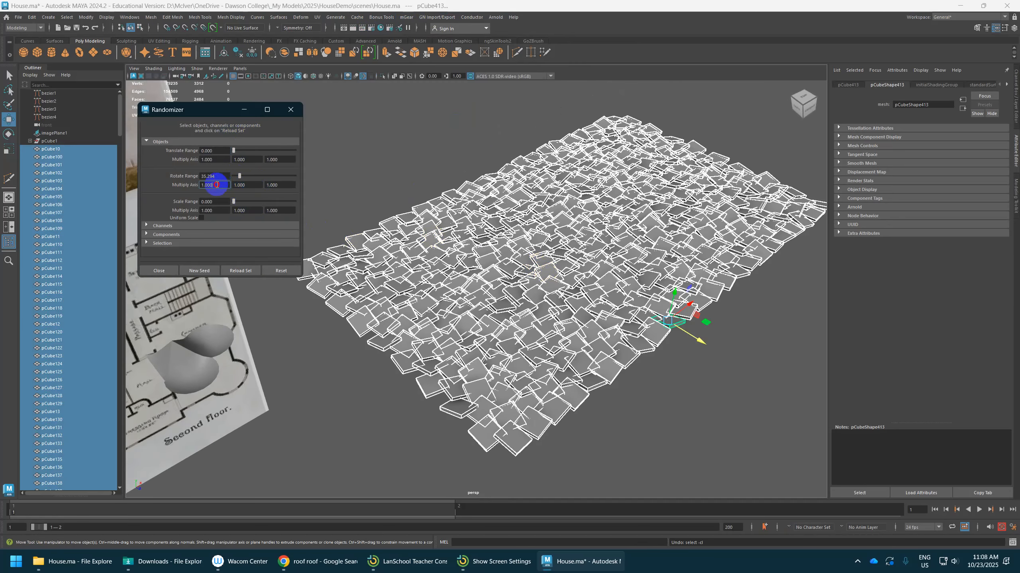
key("Return")
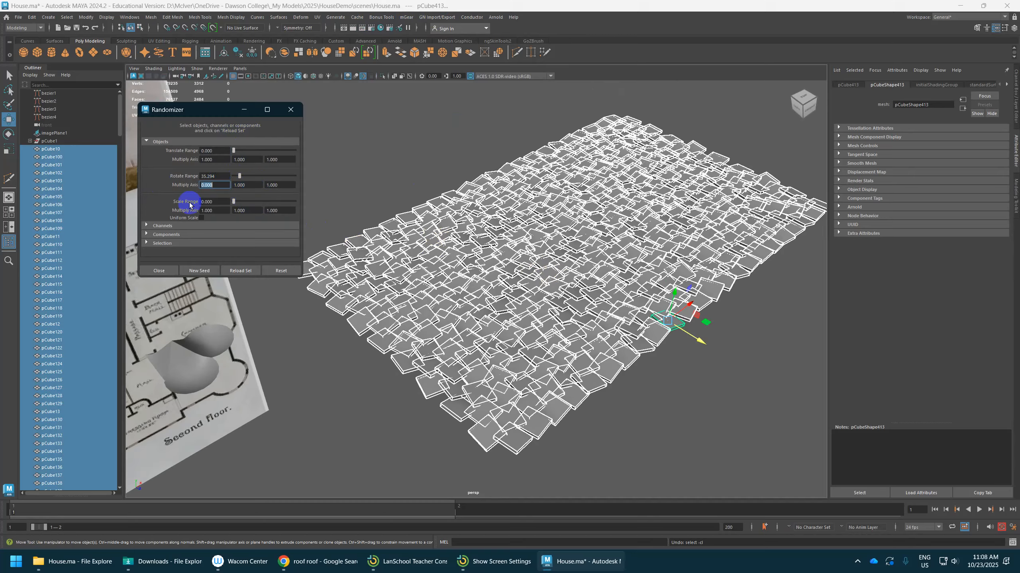
Set the Randomizer's rotation axis multipliers to 0.5 for Y and 0.1 for Z
left_click(283, 184)
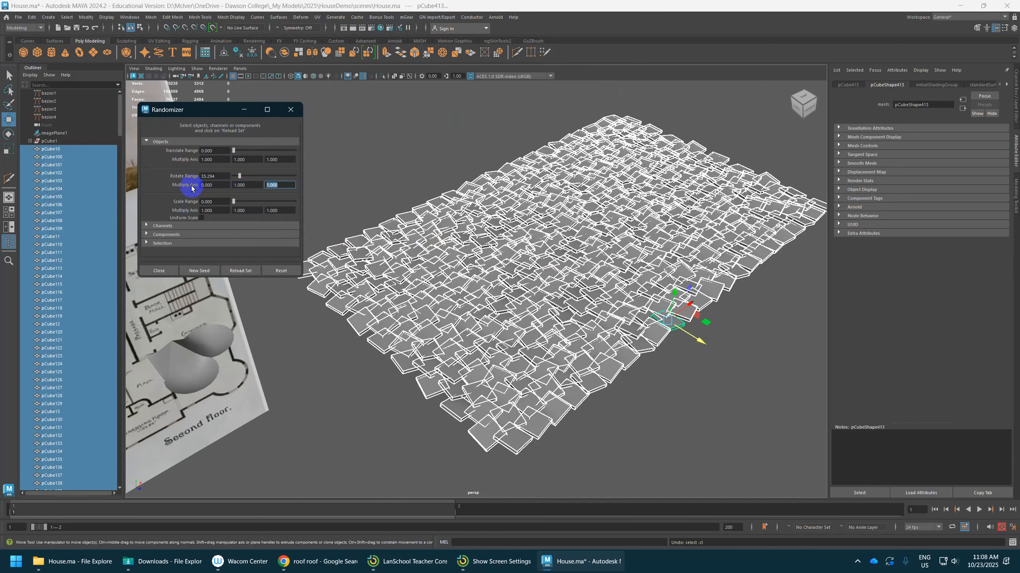
type(".1")
key("Return")
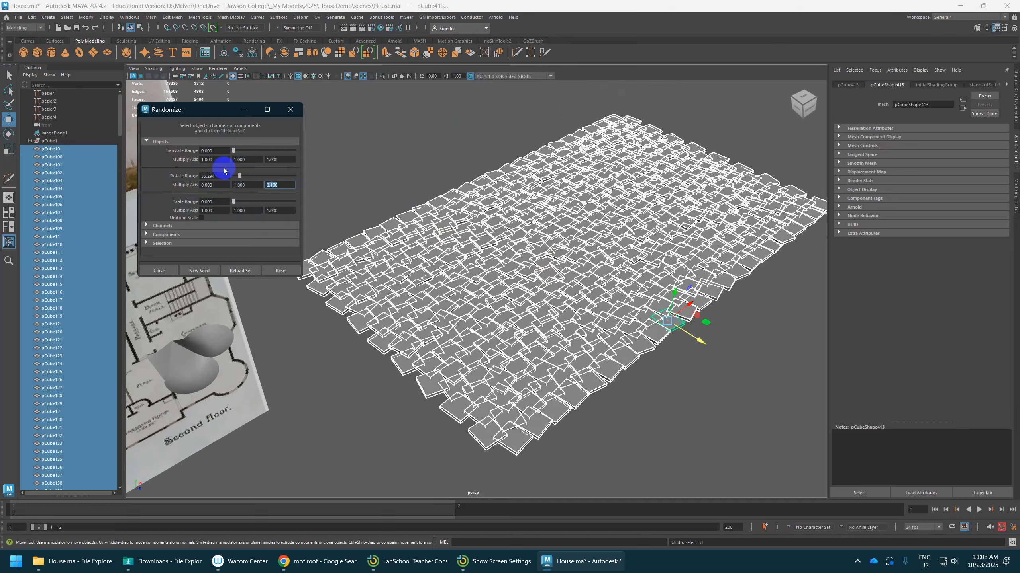
left_click(229, 185)
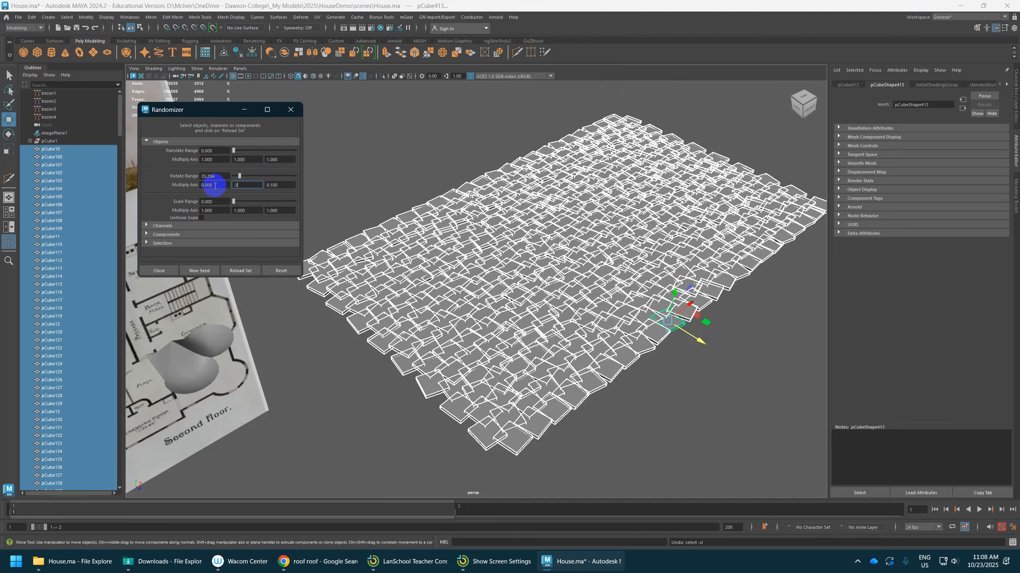
key("Return")
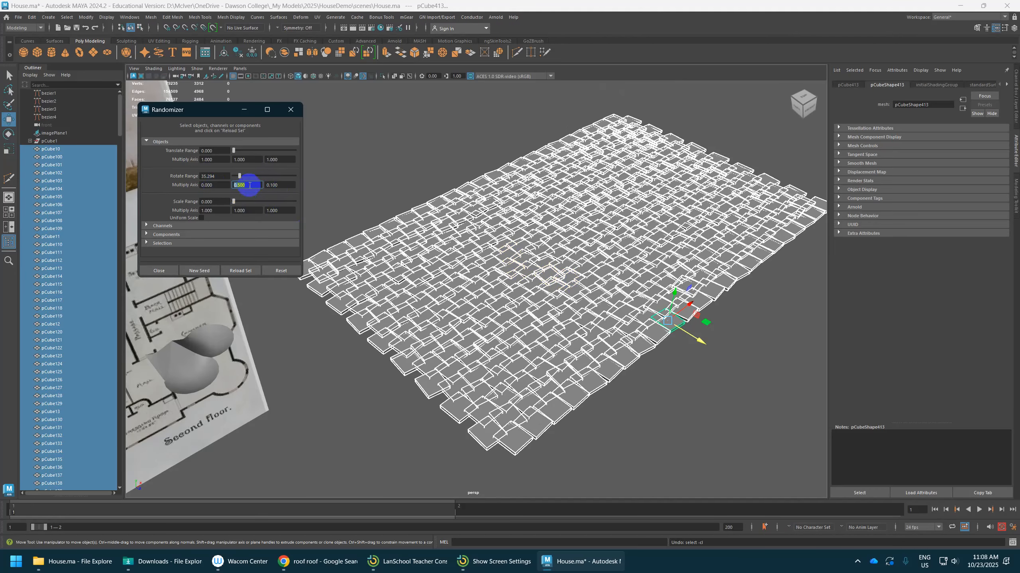
Lower the Randomizer's rotate range to 16.471 and deselect the tiles to check the shingle pattern
left_click_drag(241, 176, 236, 177)
left_click(424, 187)
scroll(426, 193, "up", 4)
left_click_drag(426, 195, 396, 240, "alt")
scroll(397, 241, "down", 4)
middle_click_drag(562, 257, 412, 275, "alt")
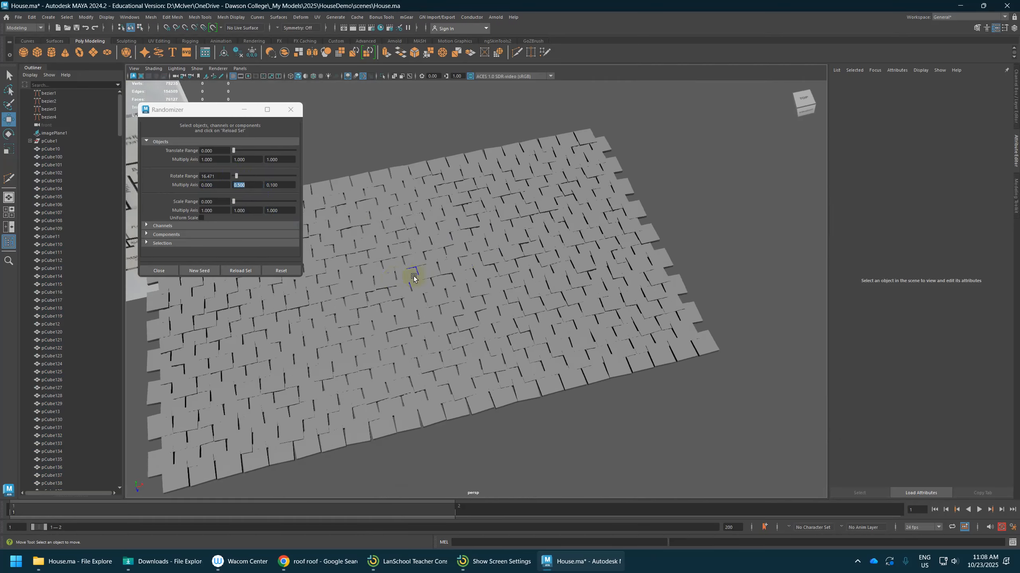
left_click_drag(413, 275, 454, 294, "alt")
middle_click_drag(454, 294, 561, 294, "alt")
left_click_drag(561, 294, 623, 275, "alt")
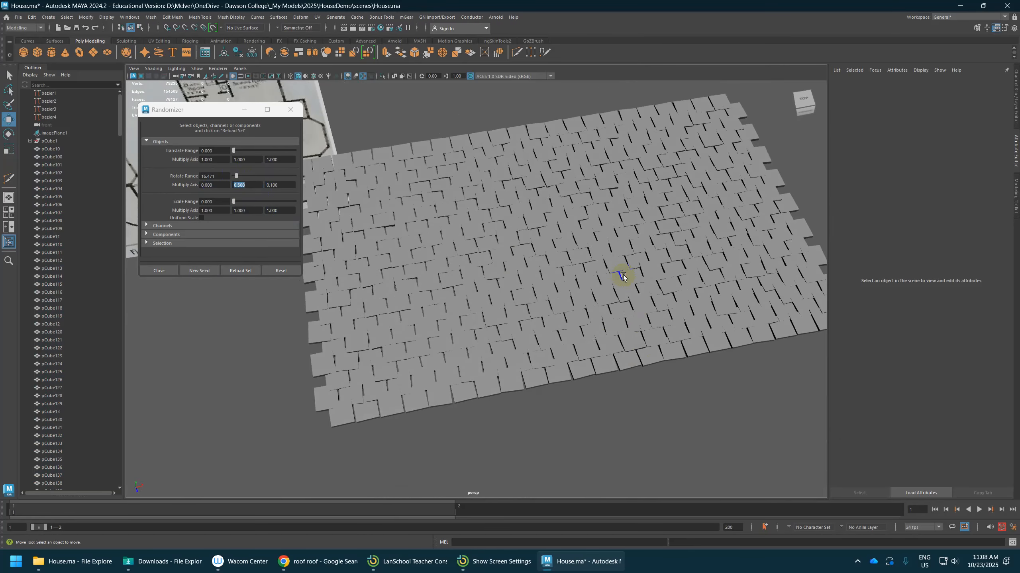
Delete four scattered tiles from the shingle field to leave gaps
left_click(512, 258)
left_click(715, 201, "shift")
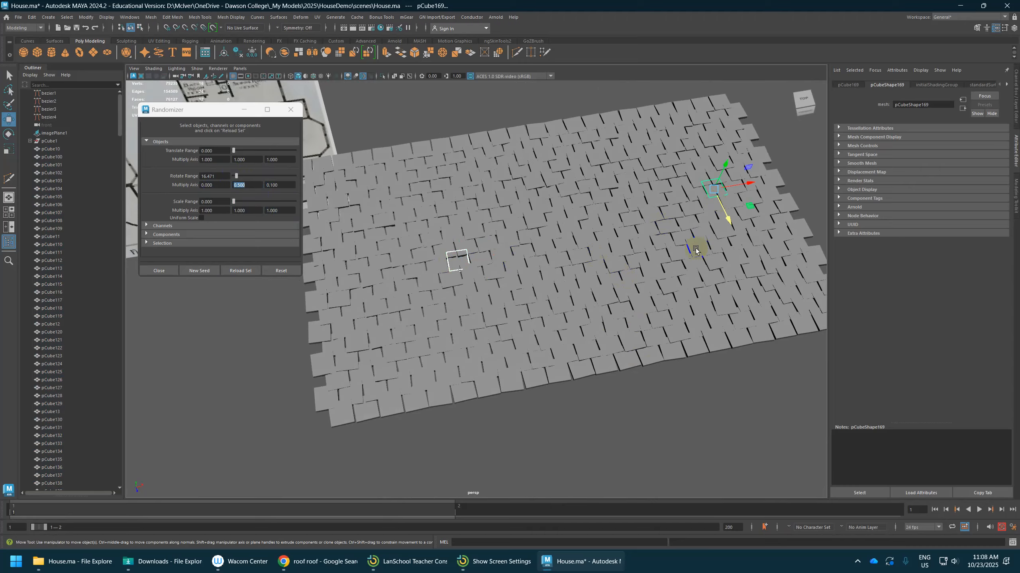
key("Delete")
left_click(486, 313)
left_click(454, 219, "shift")
key("Delete")
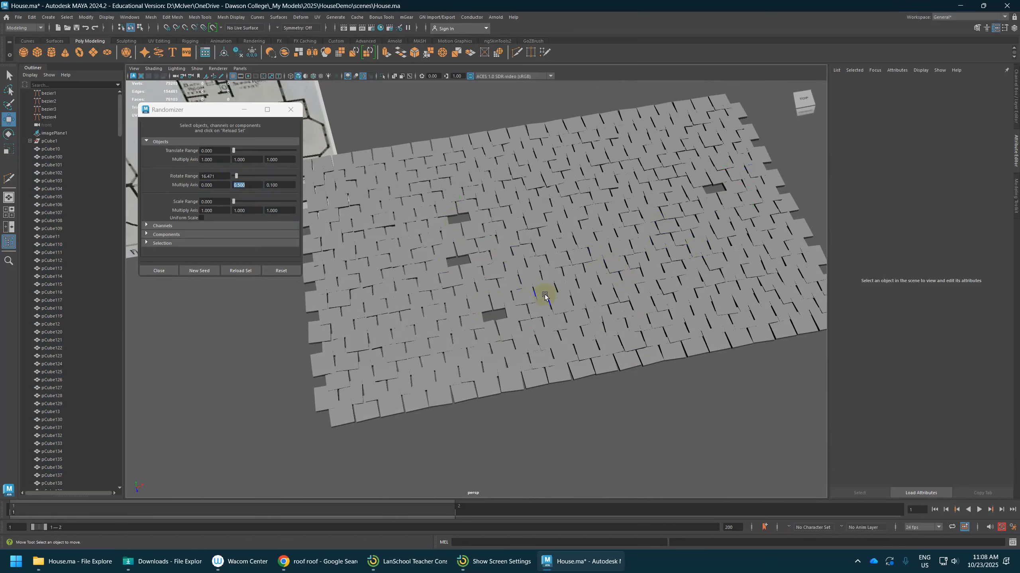
Undo the deletions to restore the four missing tiles
key("ctrl+z")
key("ctrl+z")
key("ctrl+z")
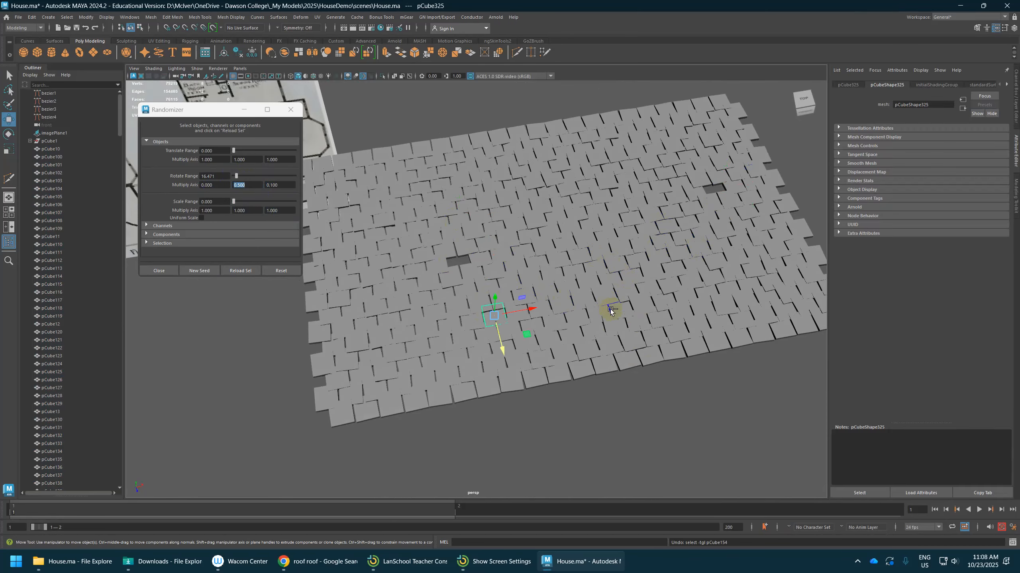
right_click_drag(611, 309, 572, 296, "alt")
left_click_drag(572, 296, 648, 292, "alt")
key("ctrl+z")
key("ctrl+z")
key("ctrl+z")
Select all the tiles of the shingle field and combine them into a single mesh
left_click_drag(714, 128, 364, 359)
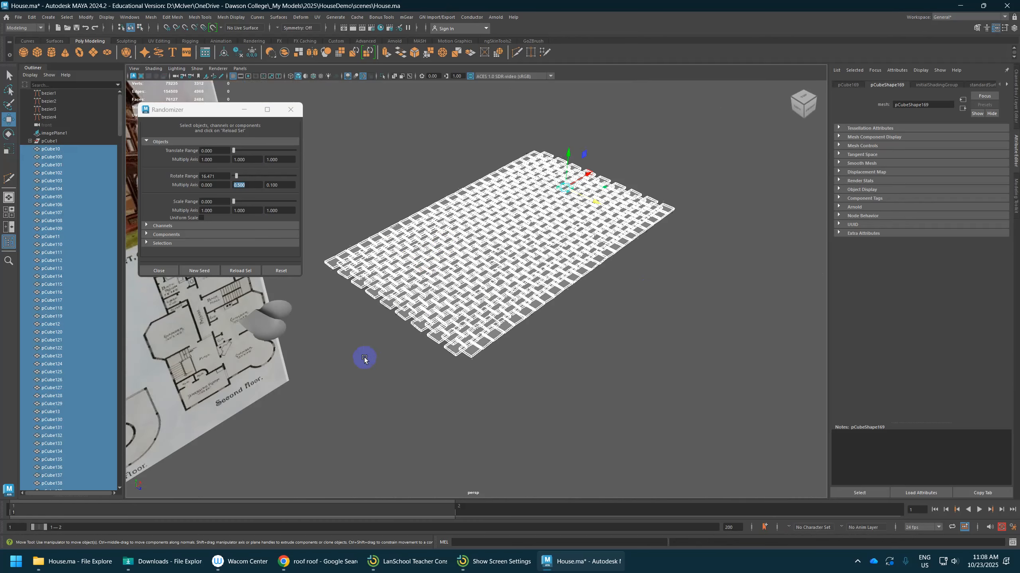
right_click(444, 244)
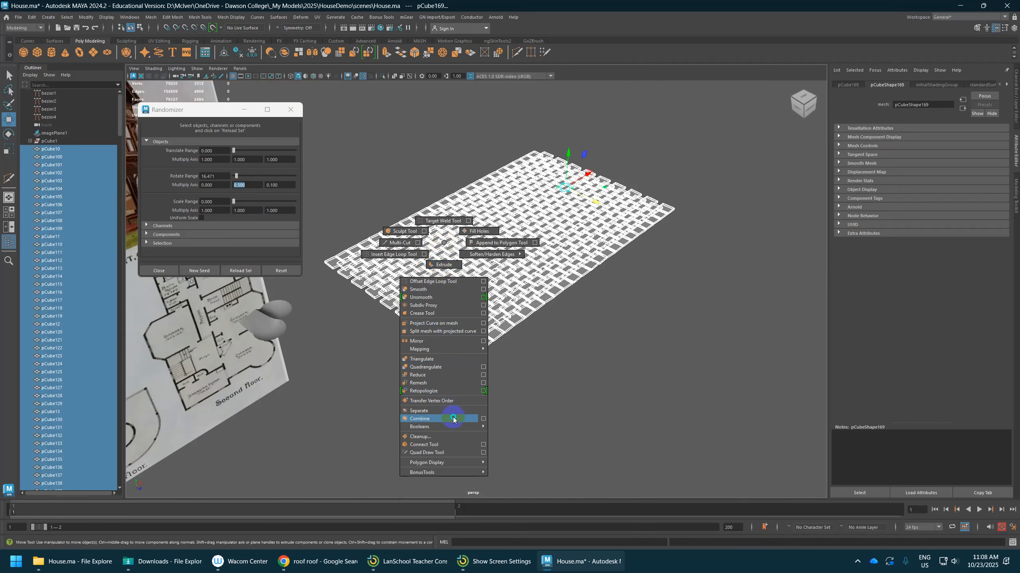
left_click(524, 389)
left_click_drag(565, 290, 578, 318, "alt")
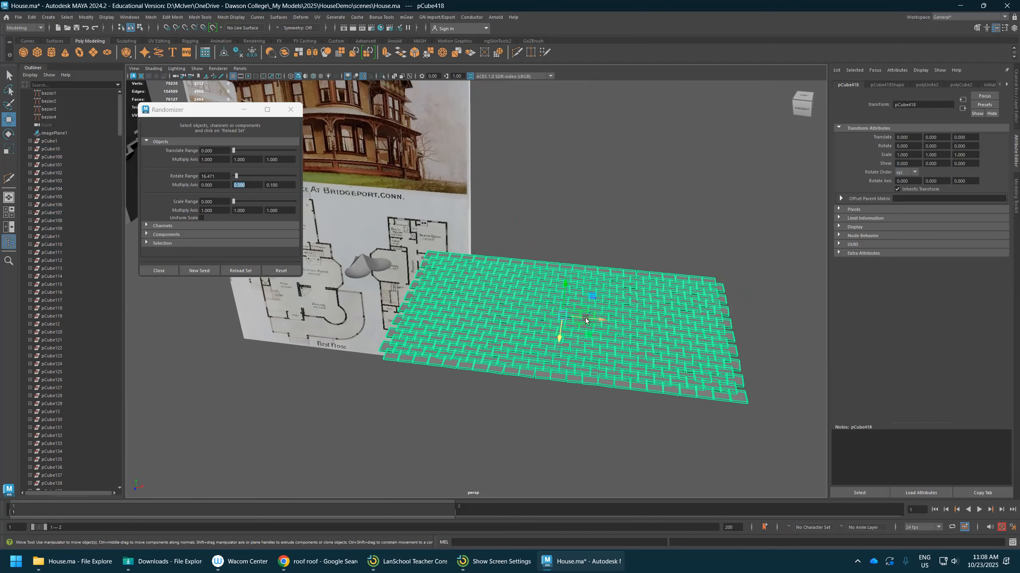
middle_click_drag(585, 319, 622, 321, "alt")
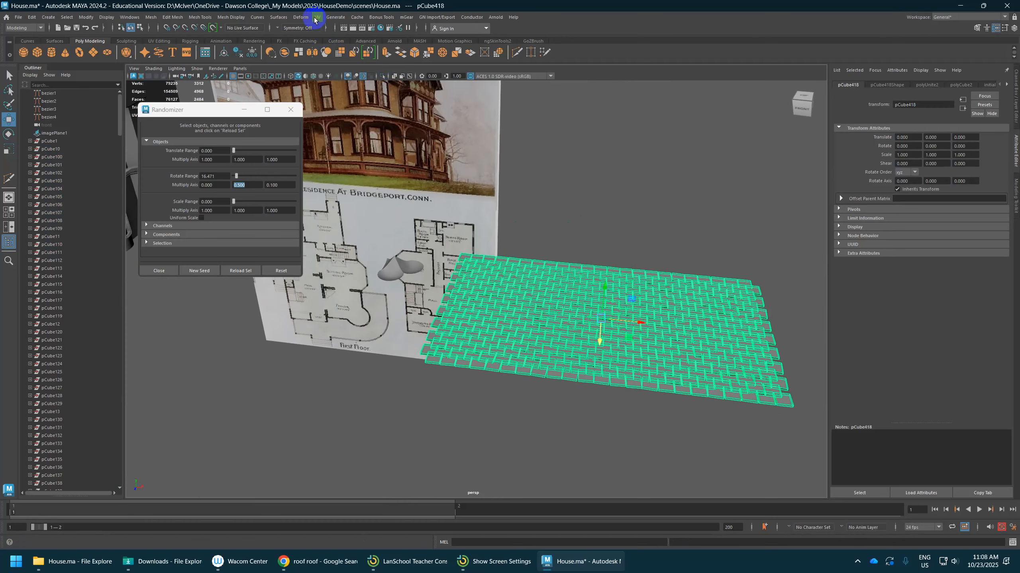
Apply a lattice deformer with 2, 5 and 2 divisions to the combined shingles and inspect its edge
left_click(300, 17)
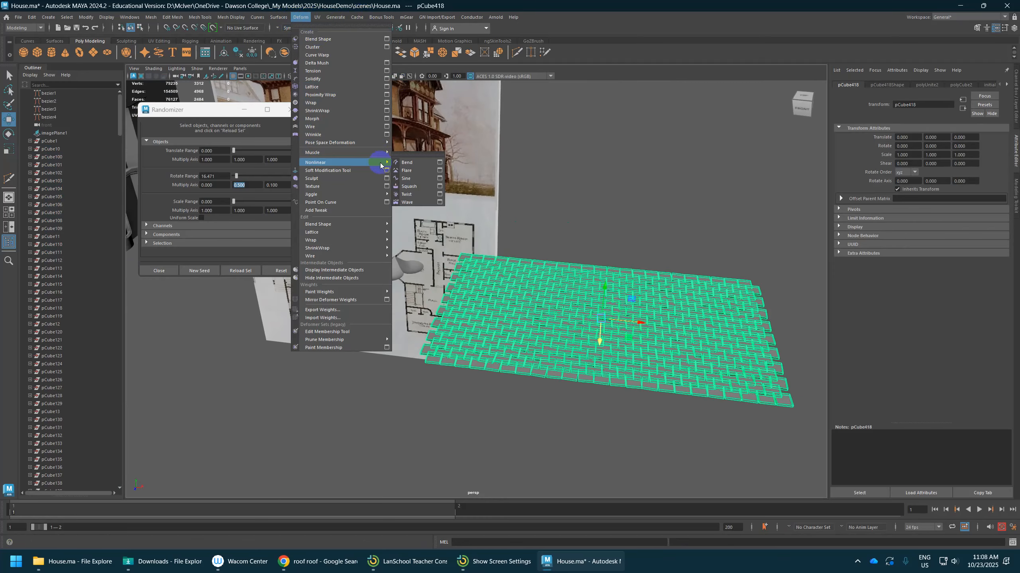
mouse_move(352, 162)
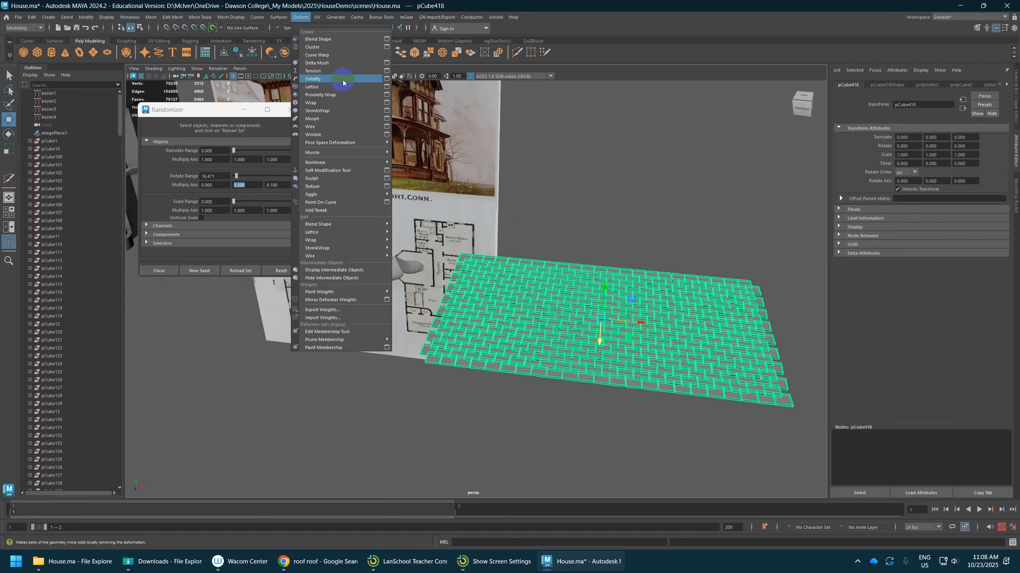
left_click(385, 87)
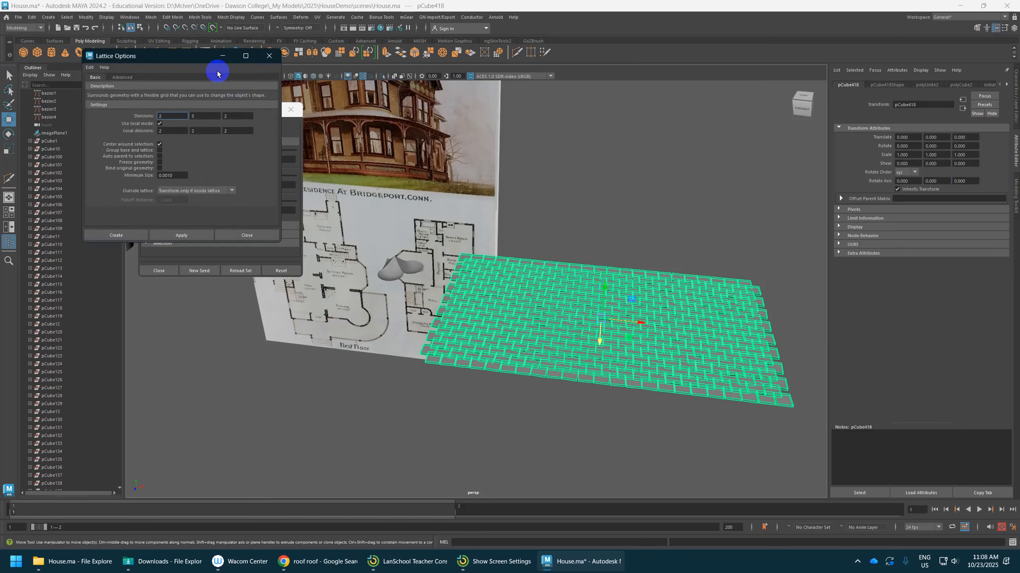
left_click_drag(188, 50, 528, 21)
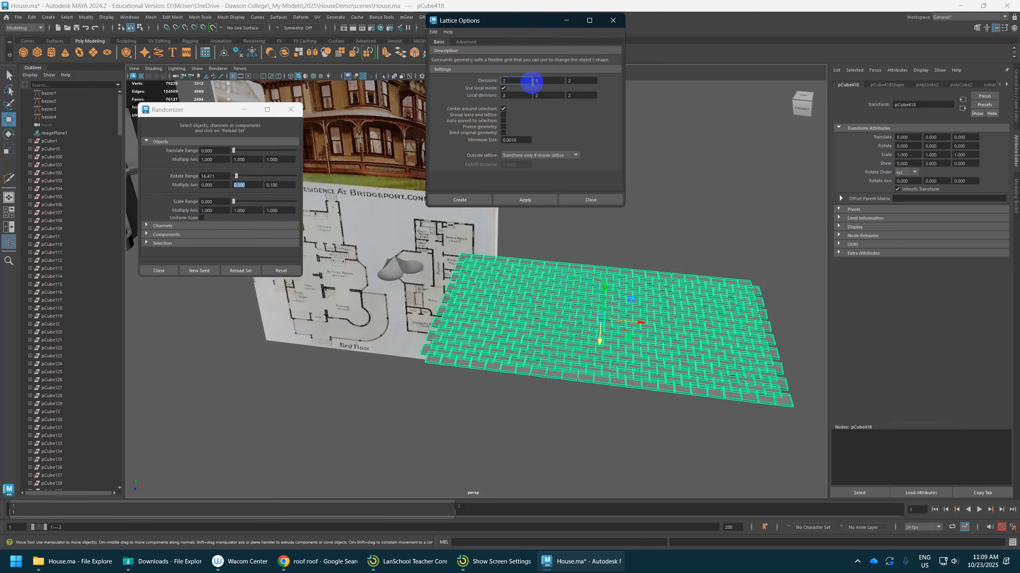
left_click(522, 199)
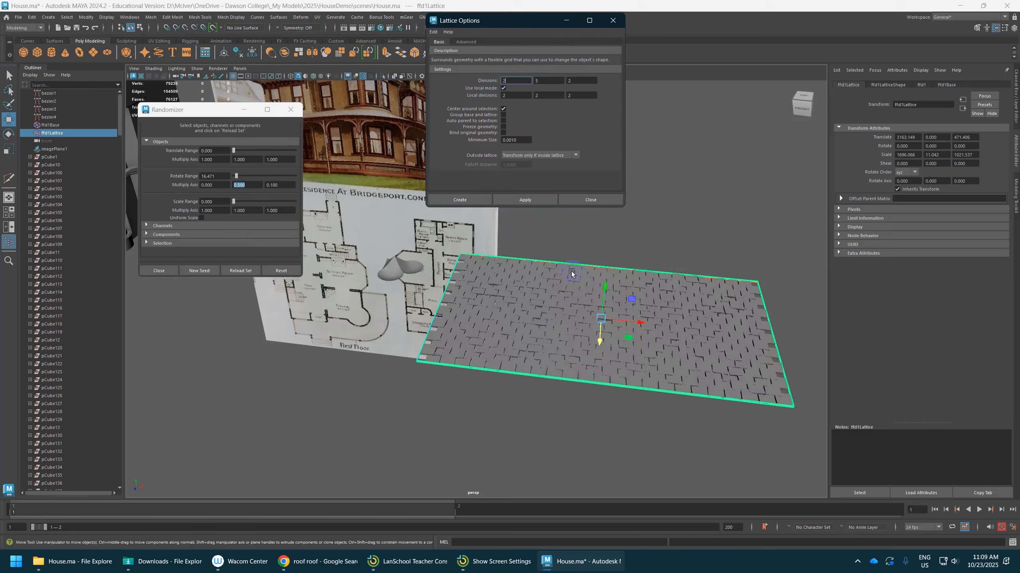
left_click_drag(572, 271, 574, 231, "alt")
scroll(573, 232, "up", 5)
middle_click_drag(378, 339, 501, 276, "alt")
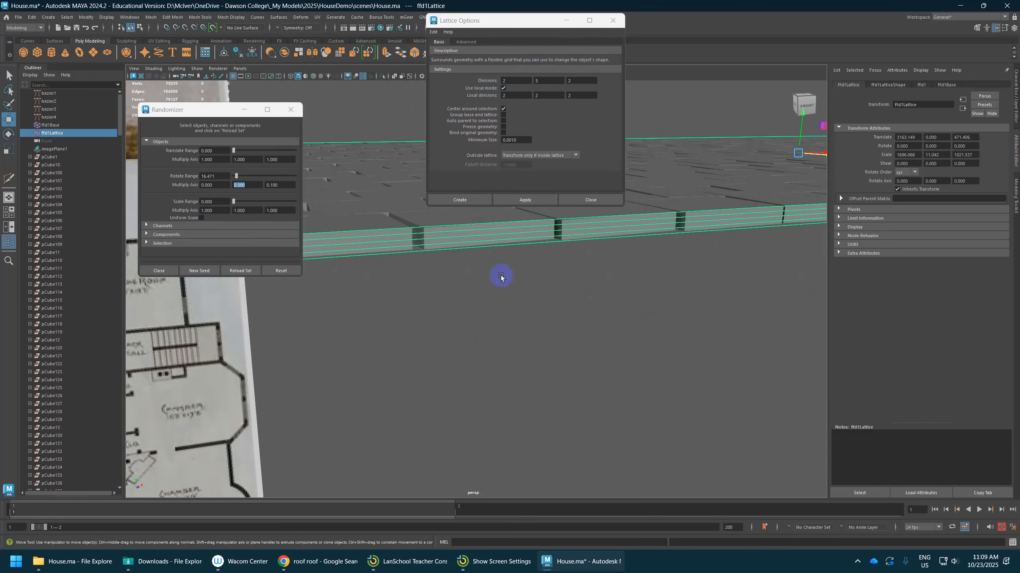
Undo the lattice and apply a new one to the combined shingles with 4, 2 and 4 divisions
left_click(544, 80)
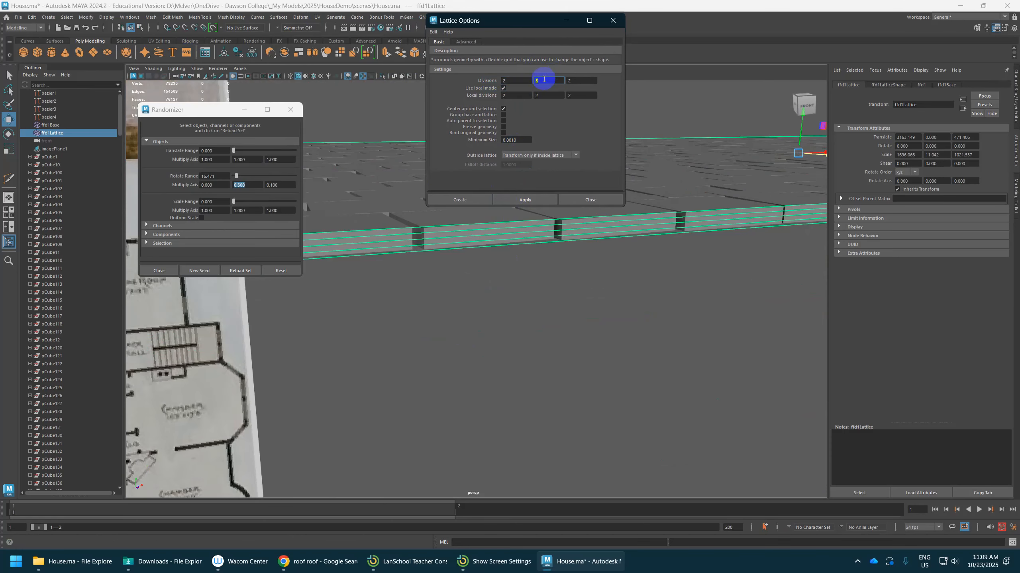
key("ctrl+z")
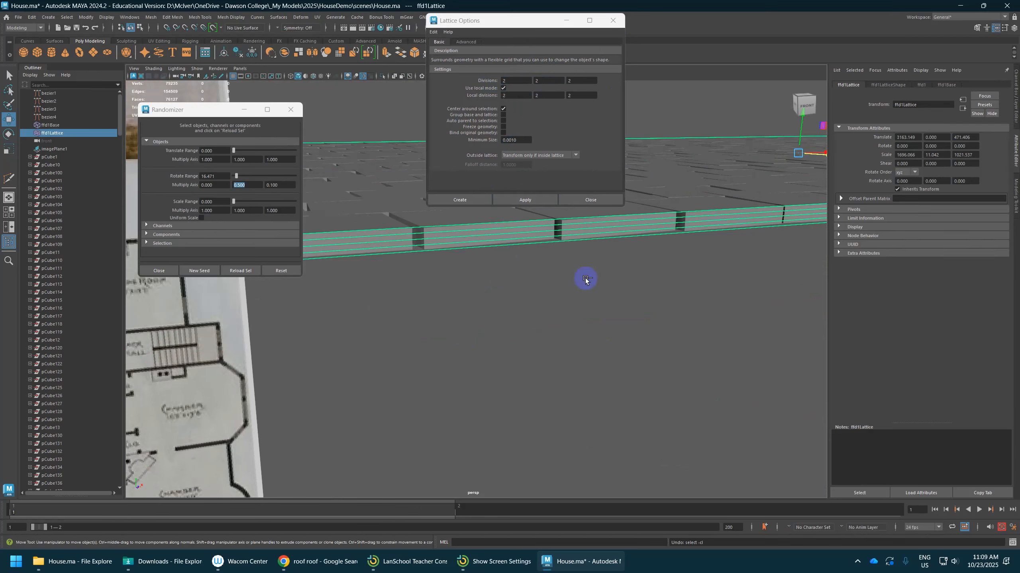
double_click(514, 80)
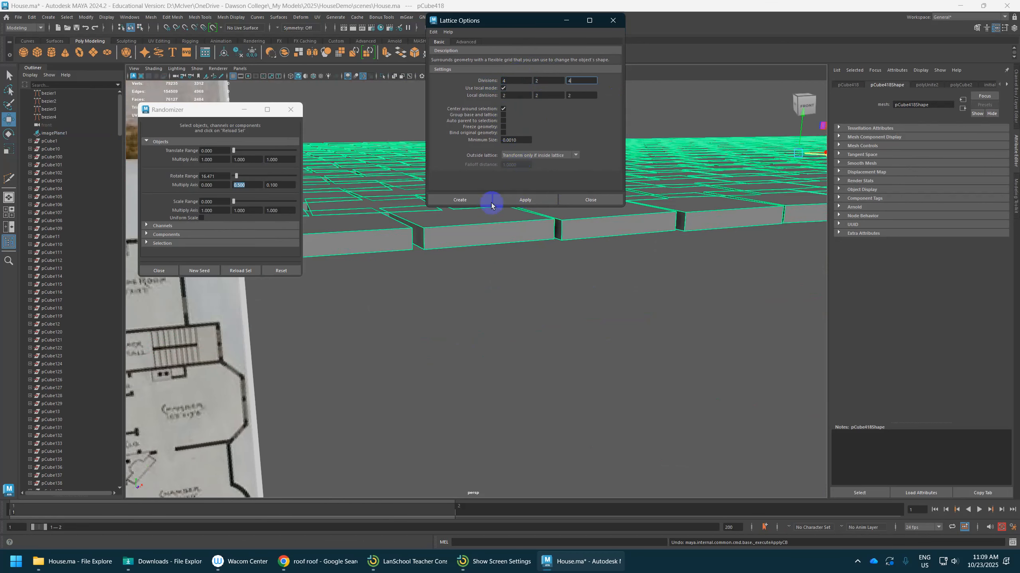
left_click(507, 199)
left_click_drag(570, 249, 674, 268, "alt")
Switch the lattice to point selection and select the points at all four corners
right_click_drag(695, 273, 685, 251)
left_click_drag(719, 252, 677, 287)
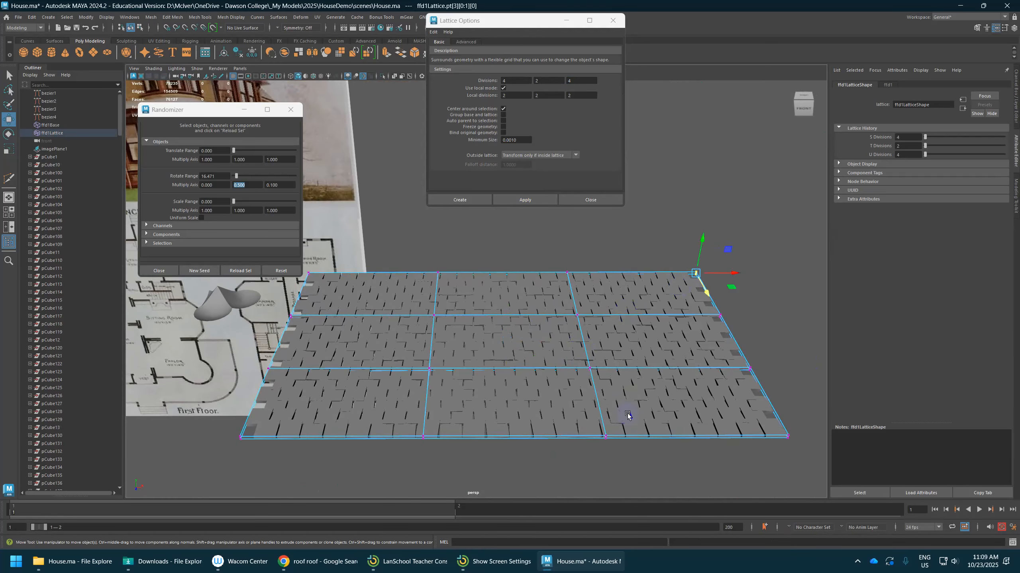
middle_click_drag(627, 414, 600, 384, "alt")
left_click_drag(756, 385, 717, 421, "shift")
middle_click_drag(624, 370, 641, 403, "alt")
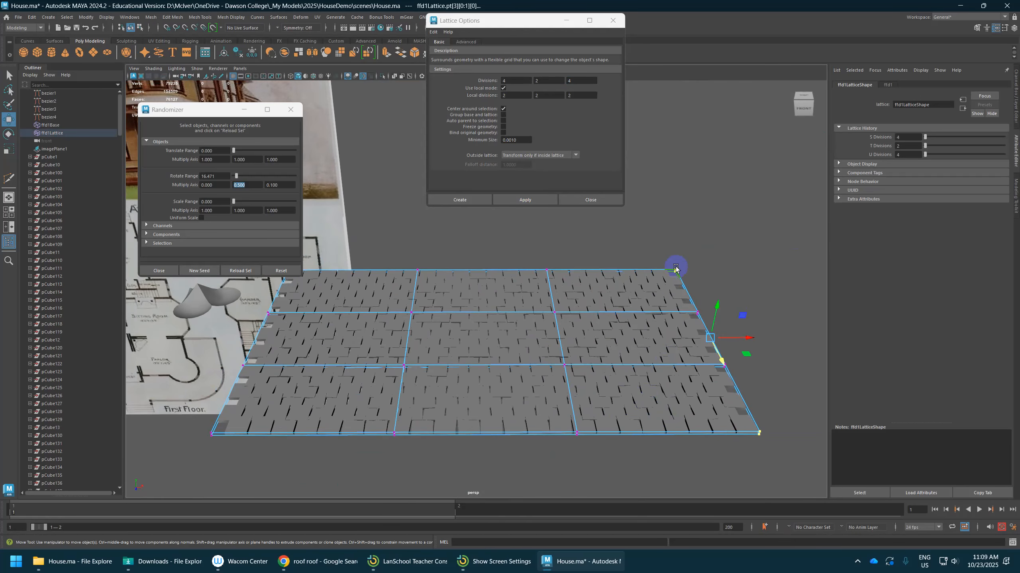
right_click(676, 268)
right_click_drag(673, 236, 673, 236)
middle_click_drag(451, 280, 522, 280, "alt")
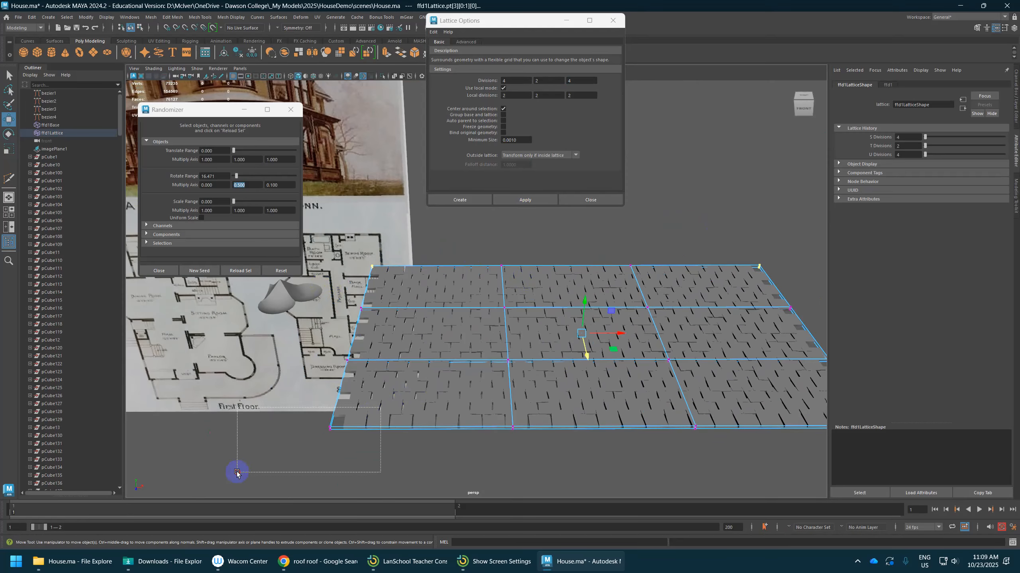
left_click_drag(237, 472, 237, 472, "shift")
scroll(451, 442, "down", 3)
middle_click_drag(473, 444, 390, 443, "alt")
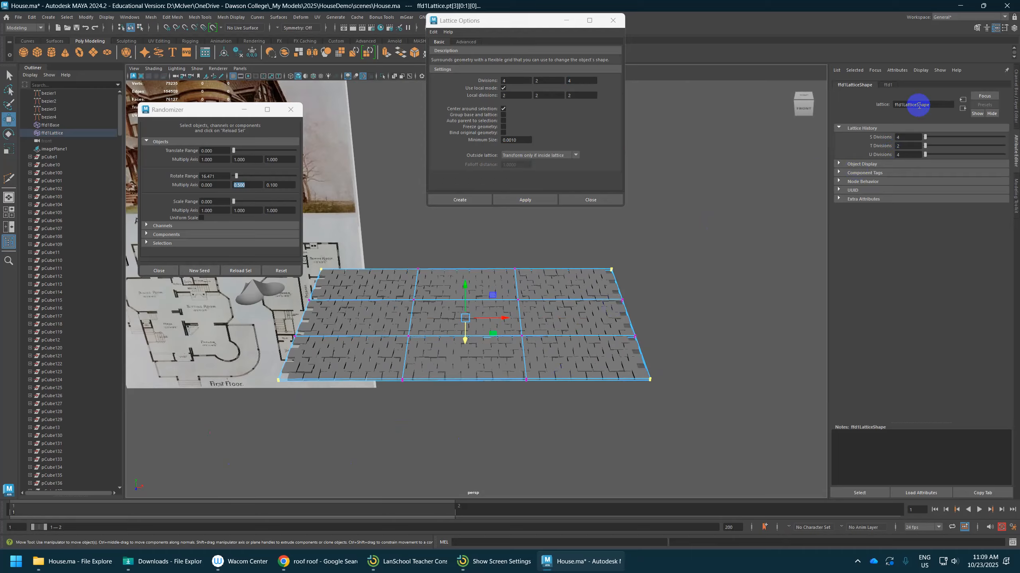
Show the lattice deformer node's attributes and raise the four corner points to curl the shingle sheet upward
left_click(887, 86)
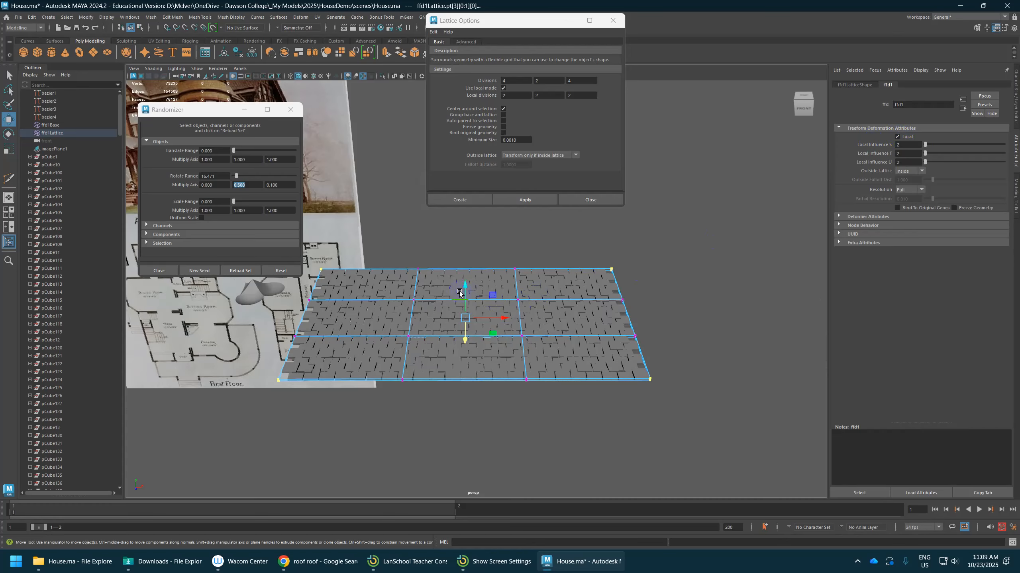
left_click_drag(464, 292, 466, 252)
left_click_drag(519, 305, 429, 280, "alt")
middle_click_drag(430, 280, 507, 314, "alt")
right_click_drag(508, 314, 508, 357, "alt")
left_click_drag(507, 357, 495, 304, "alt")
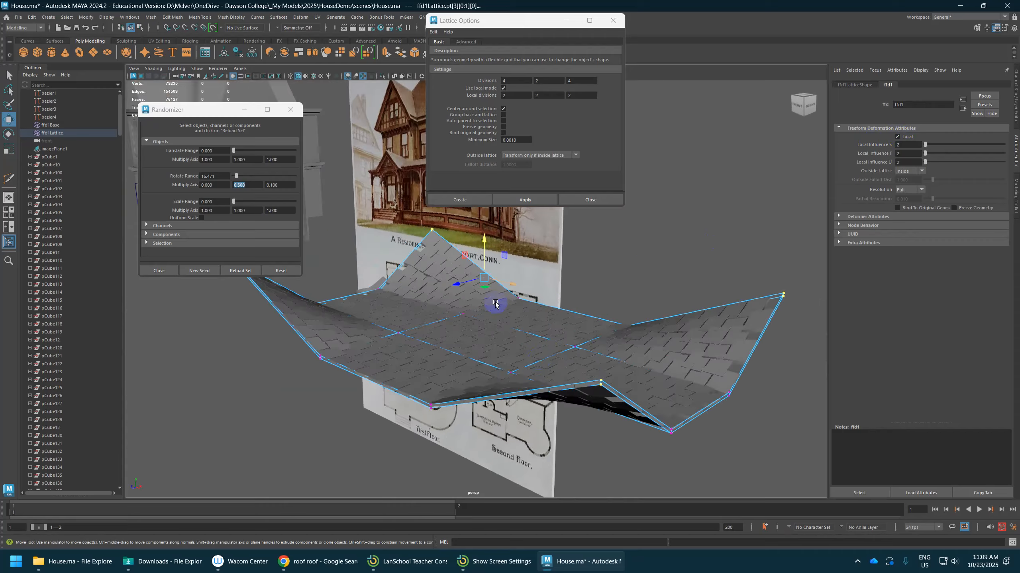
mouse_move(489, 259)
left_mouse_down()
mouse_move(485, 235)
mouse_move(487, 266)
mouse_move(485, 237)
mouse_move(479, 249)
left_mouse_up()
Turn off the lattice deformer's Local option so the shingles bend as one smooth curve
left_click(907, 108)
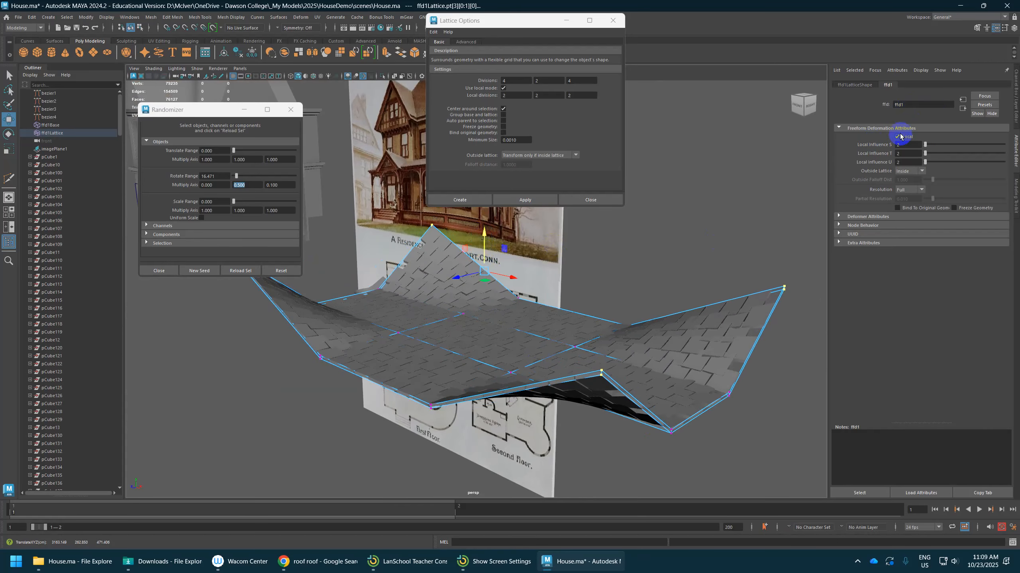
left_click(898, 136)
left_click_drag(570, 305, 479, 247, "alt")
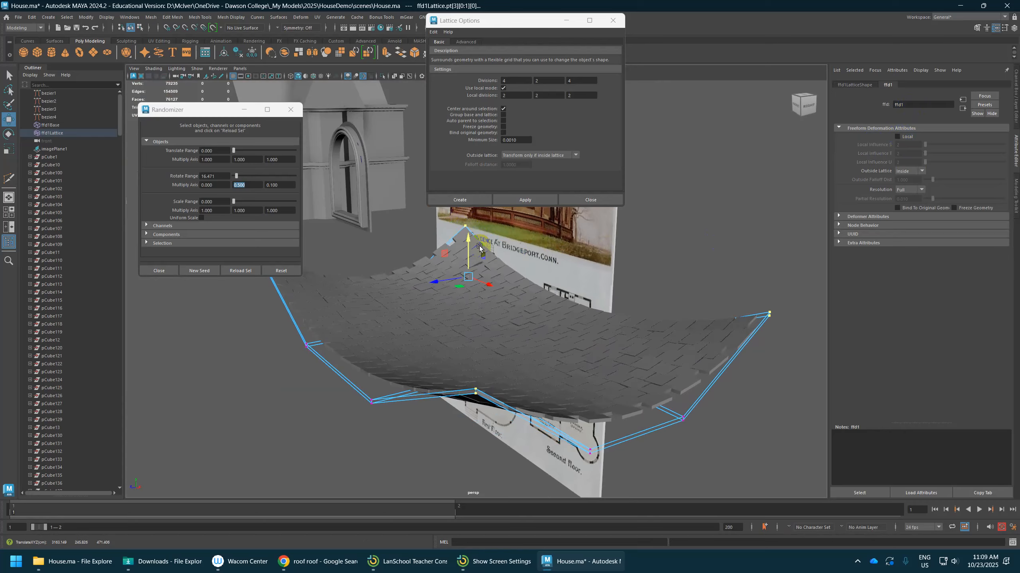
left_click_drag(478, 247, 487, 260, "alt")
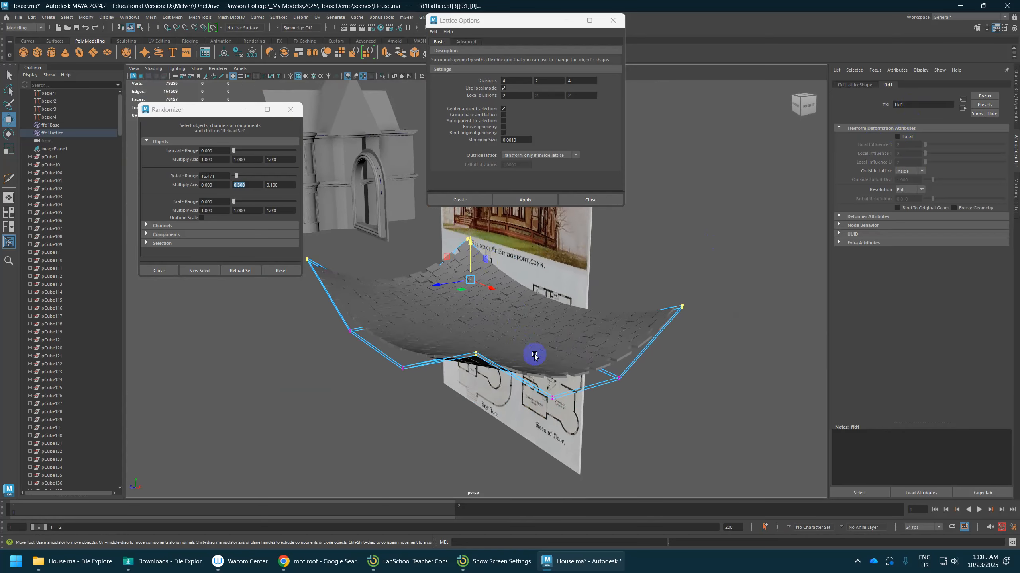
left_click_drag(534, 355, 385, 306, "alt")
Select the lattice points along the back edge and scale them inward on the X axis to taper the shingles
left_click(700, 196)
left_click_drag(473, 284, 446, 288, "alt")
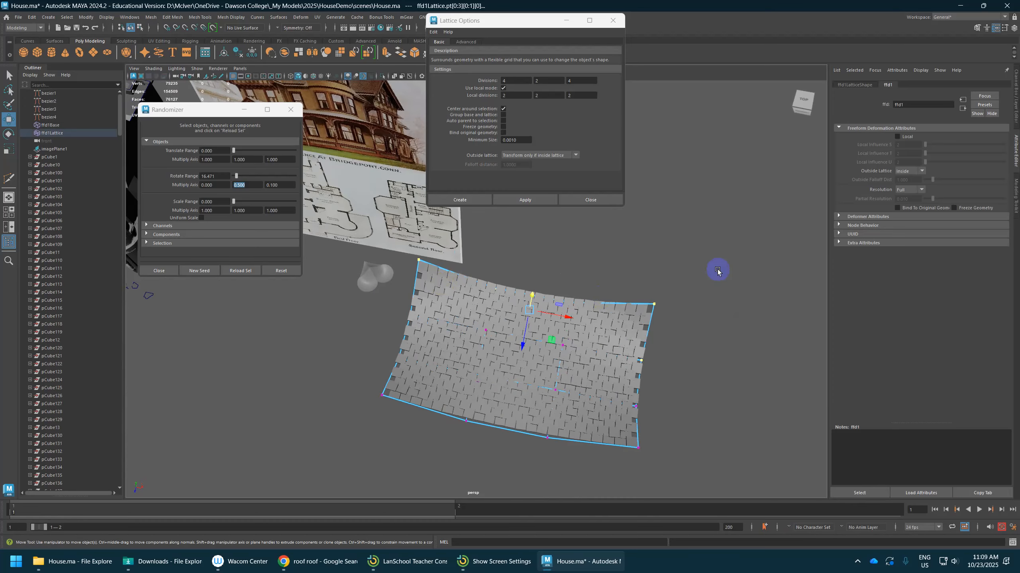
left_click_drag(718, 271, 341, 319)
left_click_drag(357, 257, 710, 288, "alt")
left_click_drag(701, 231, 370, 296)
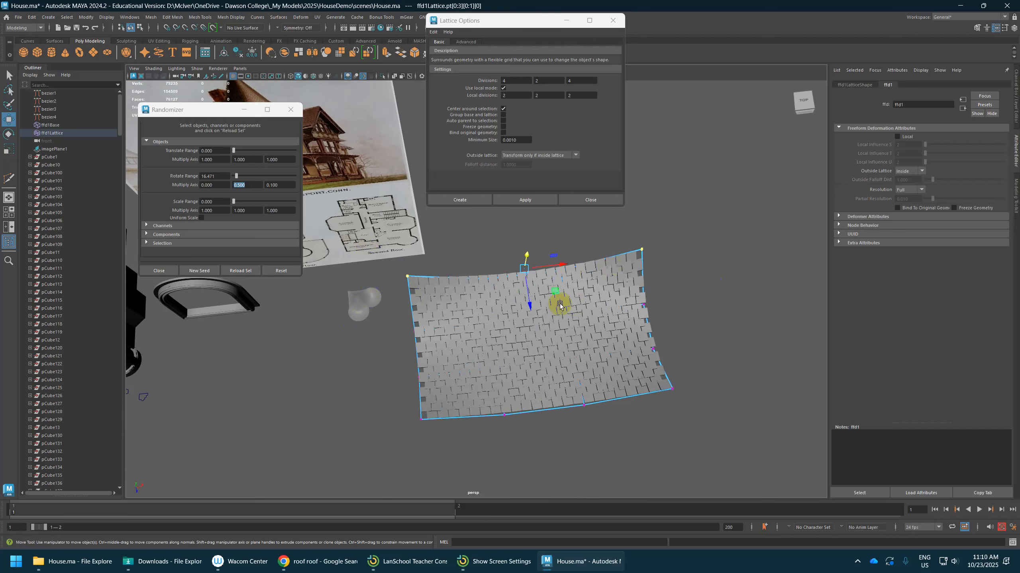
key("r")
left_click_drag(558, 266, 540, 274)
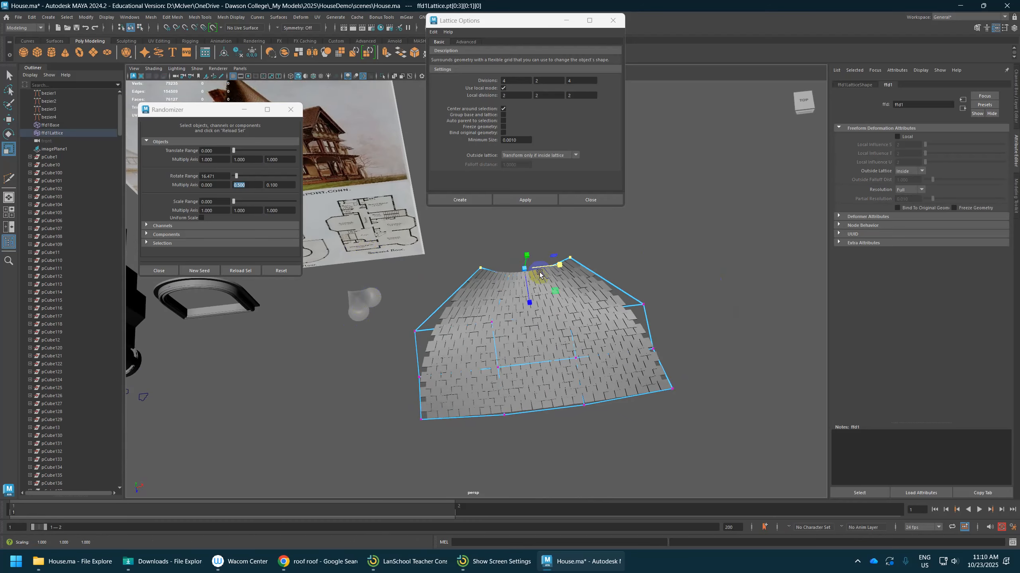
left_click_drag(580, 301, 635, 274, "alt")
left_click_drag(562, 332, 584, 320, "alt")
Select the lattice points along the shingles' wide front edge, raise them on the Y axis, and select the shingle sheet in object mode
left_click_drag(644, 284, 557, 395)
key("w")
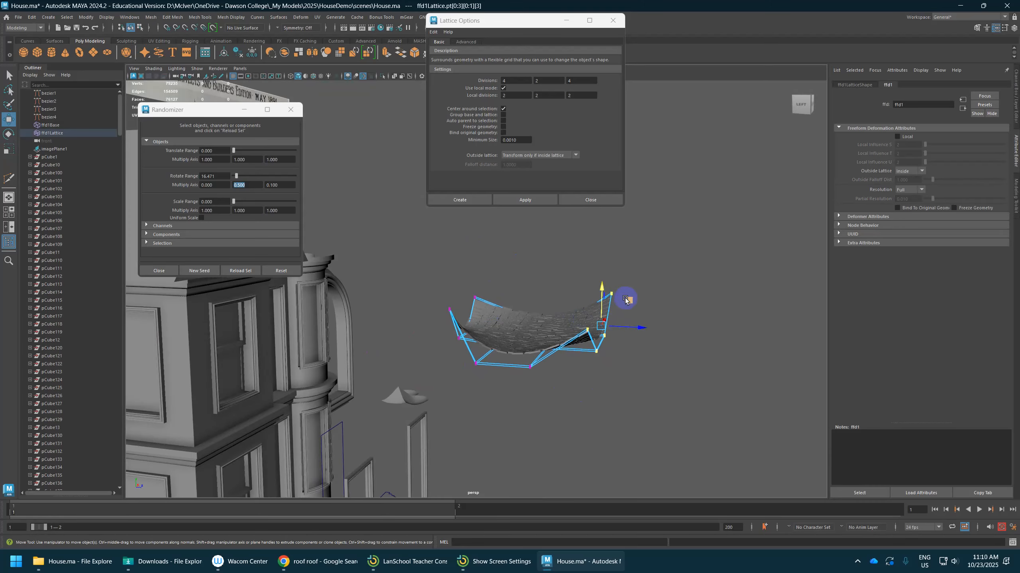
left_click_drag(626, 299, 601, 270)
left_click_drag(638, 310, 455, 322, "alt")
right_click_drag(455, 322, 495, 310)
left_click_drag(496, 309, 524, 369, "alt")
left_click(554, 323)
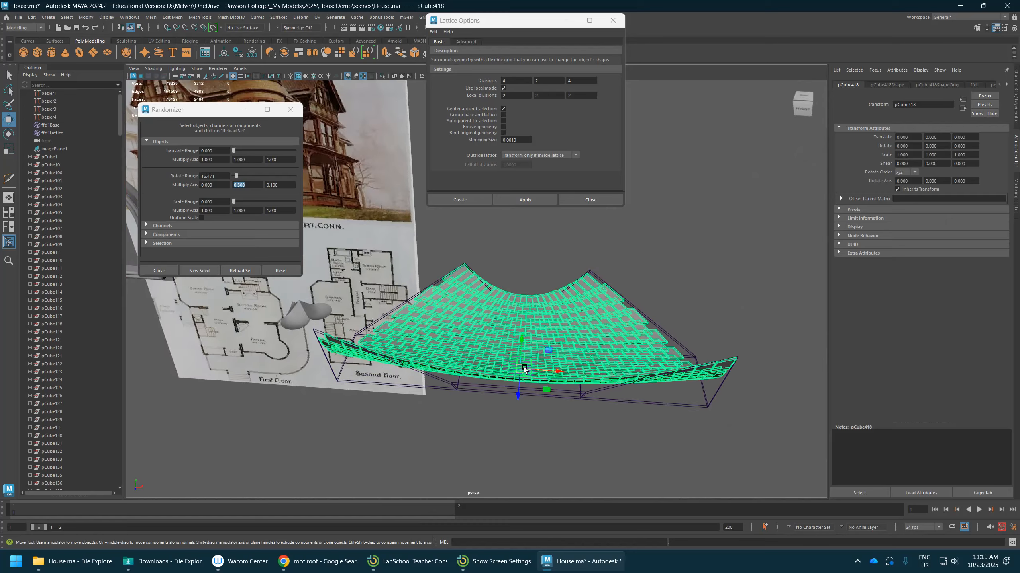
Select the pagoda roof mesh and switch to the browser to examine the curved ridges in the pagoda roof image results
left_click(301, 308)
right_click_drag(301, 308, 378, 330, "alt")
middle_click_drag(379, 330, 503, 261, "alt")
key("alt+Tab")
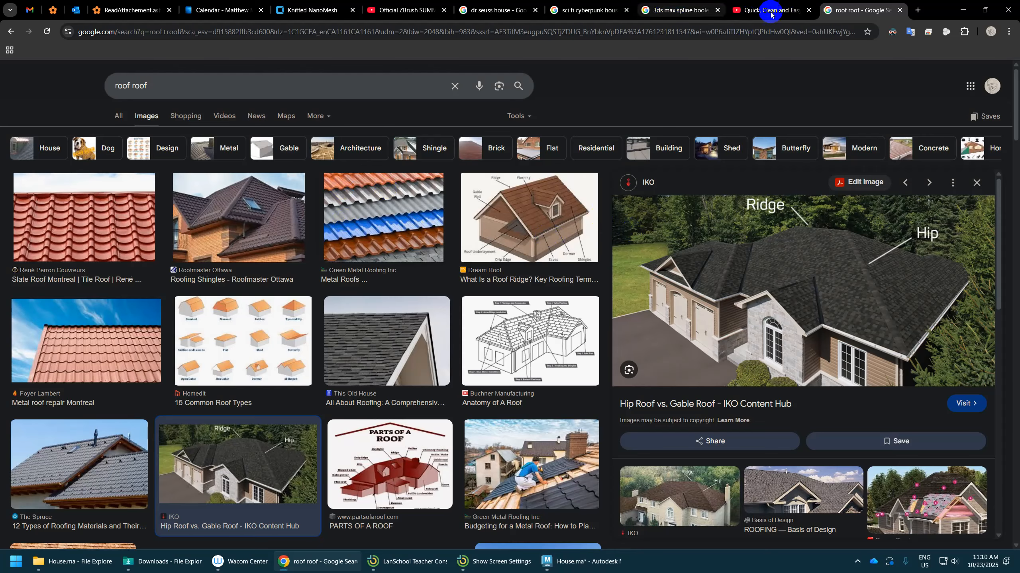
left_click(7, 31)
left_click(7, 31)
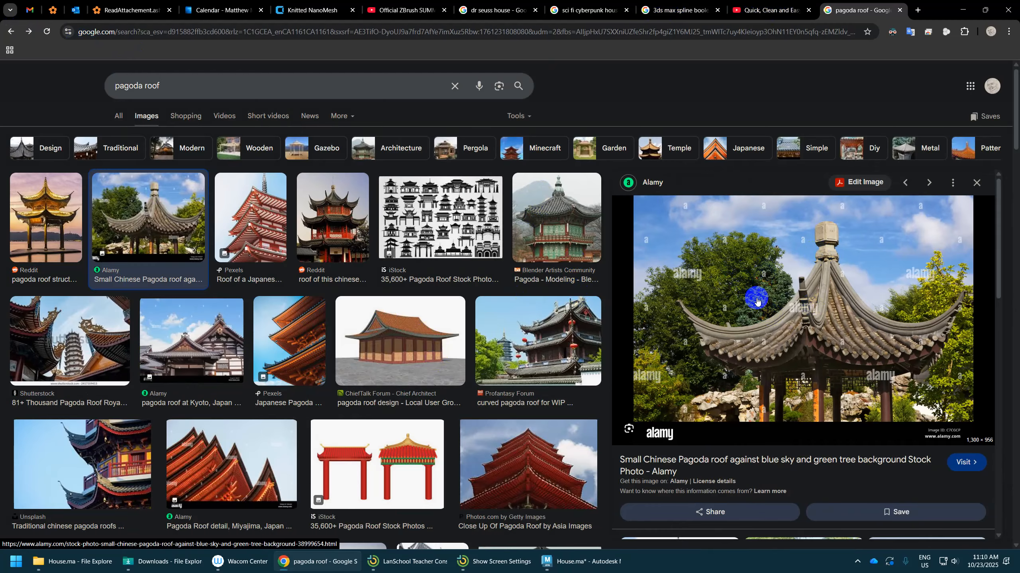
key("alt+Tab")
Select the edges along the ridge descending from the pagoda roof's peak and convert them to a curve with Best guess form and linear degree
scroll(612, 364, "up", 2)
left_click_drag(611, 363, 657, 290, "alt")
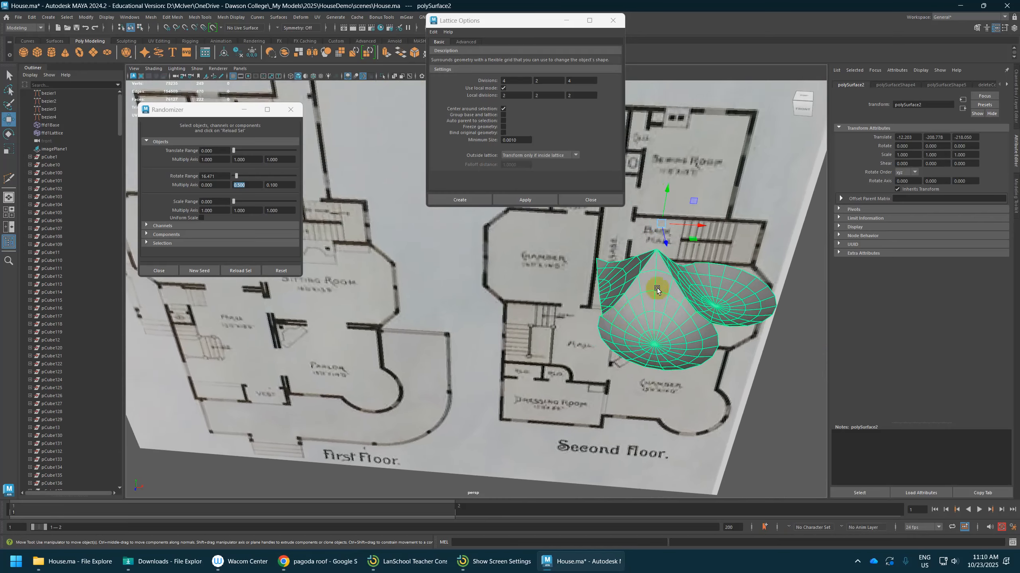
middle_click_drag(657, 289, 608, 301, "alt")
right_click_drag(426, 345, 605, 278, "alt")
right_click_drag(666, 256, 651, 270)
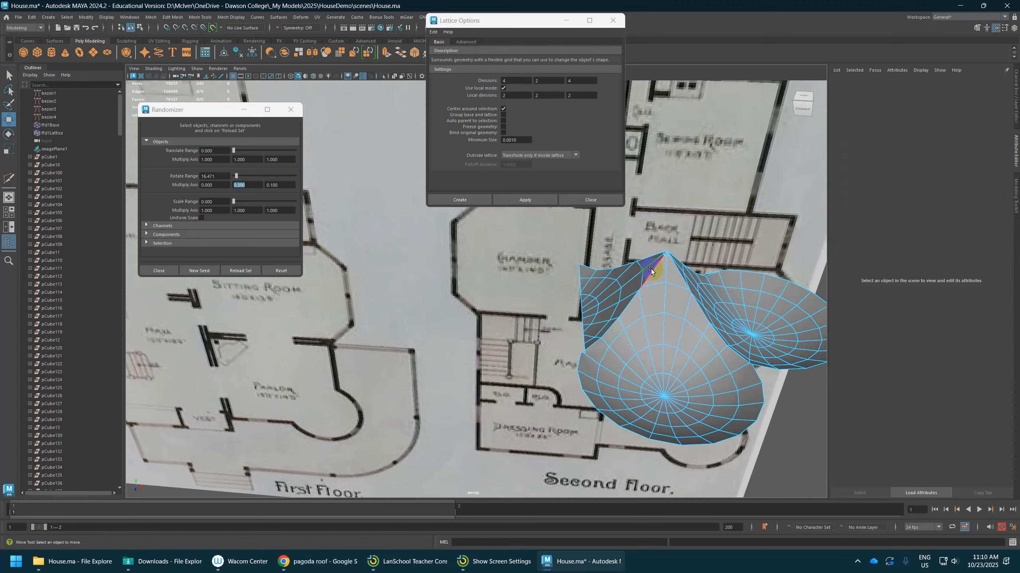
left_click(650, 270)
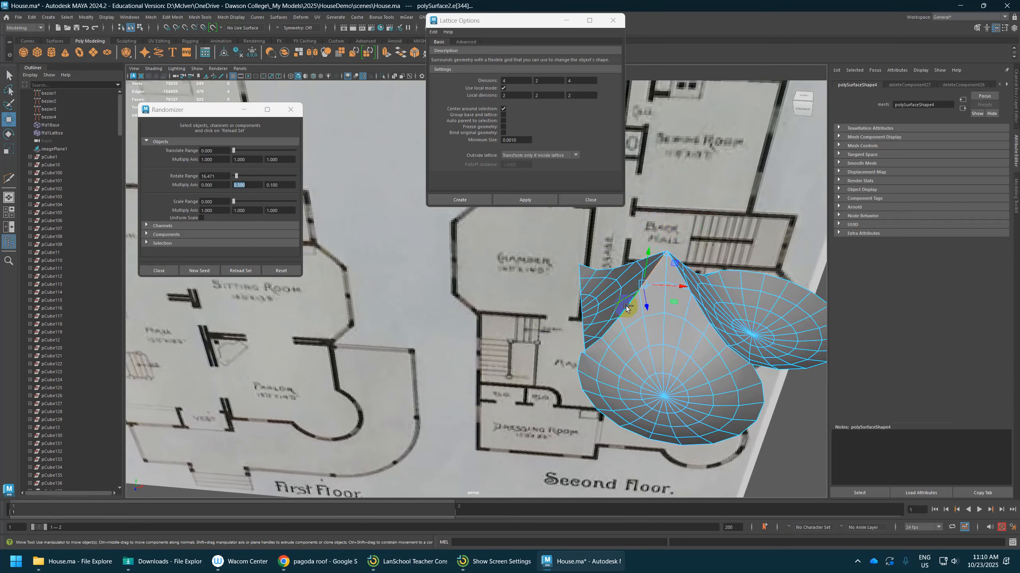
left_click(608, 330)
key("f")
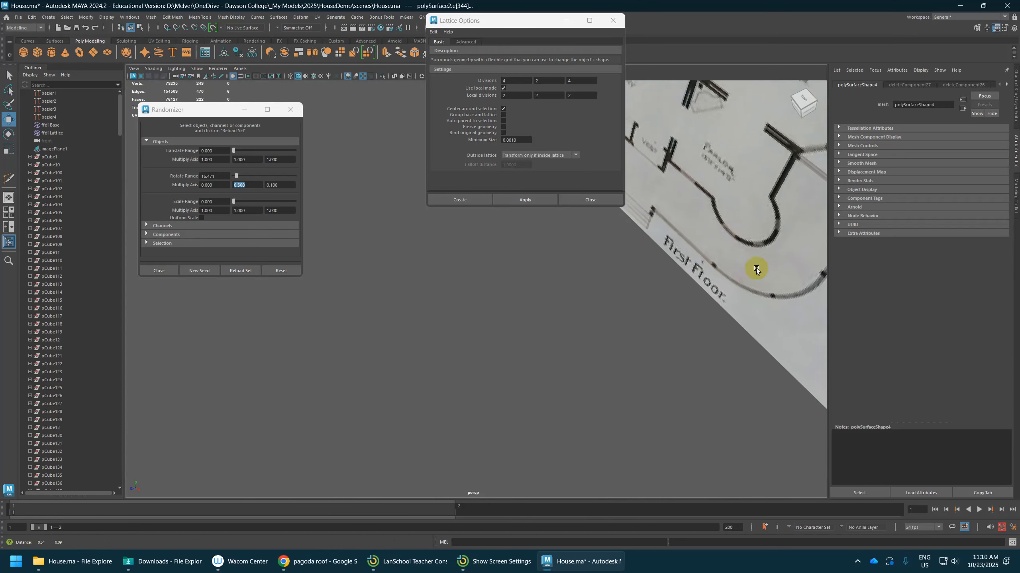
left_click_drag(574, 338, 458, 341, "alt")
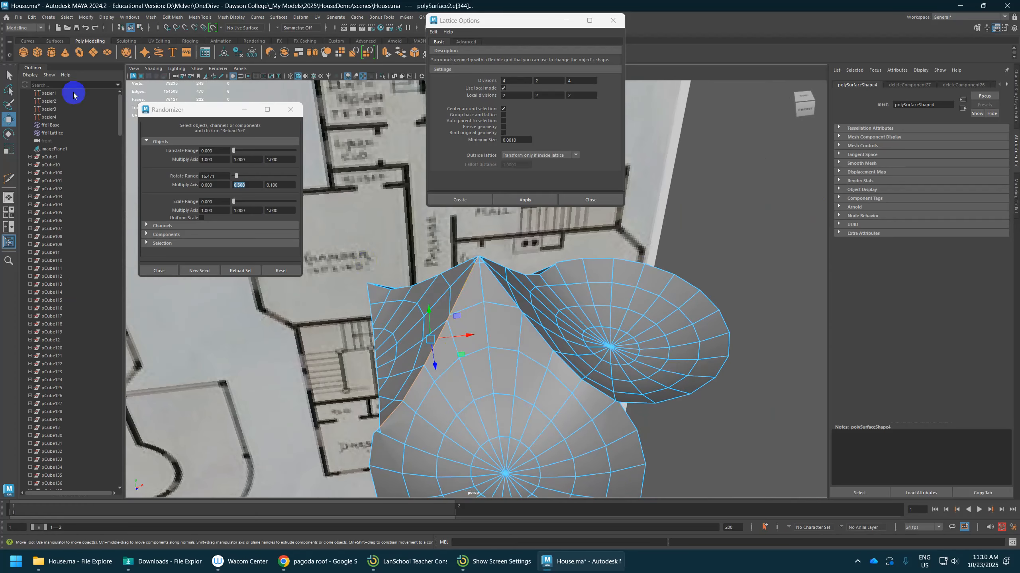
left_click(86, 16)
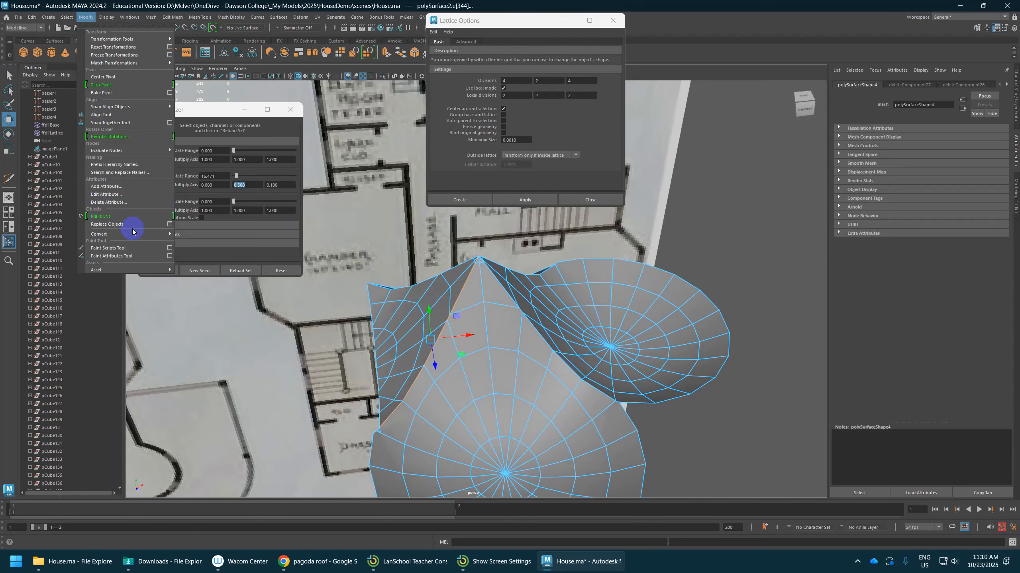
mouse_move(133, 233)
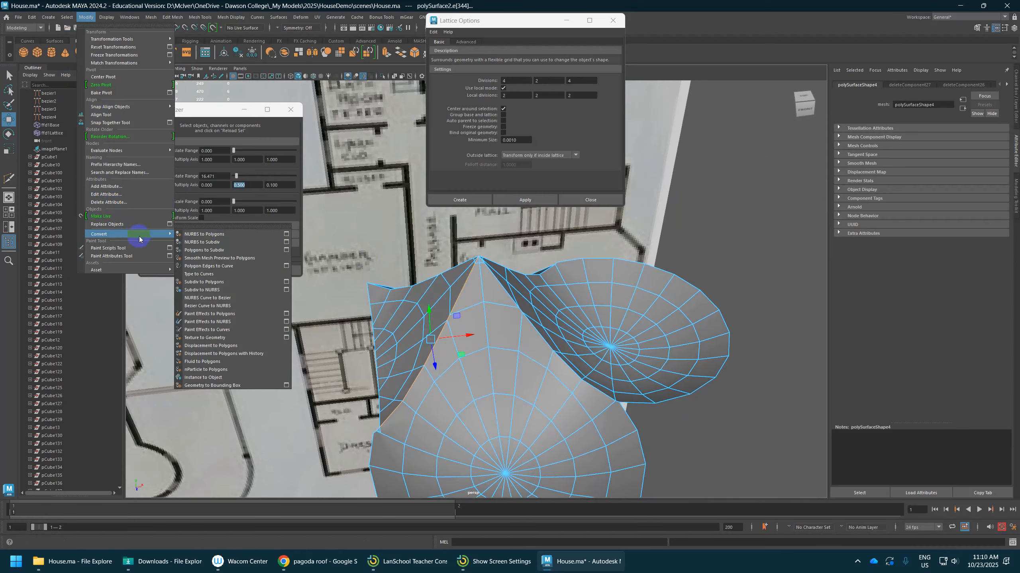
left_click(286, 266)
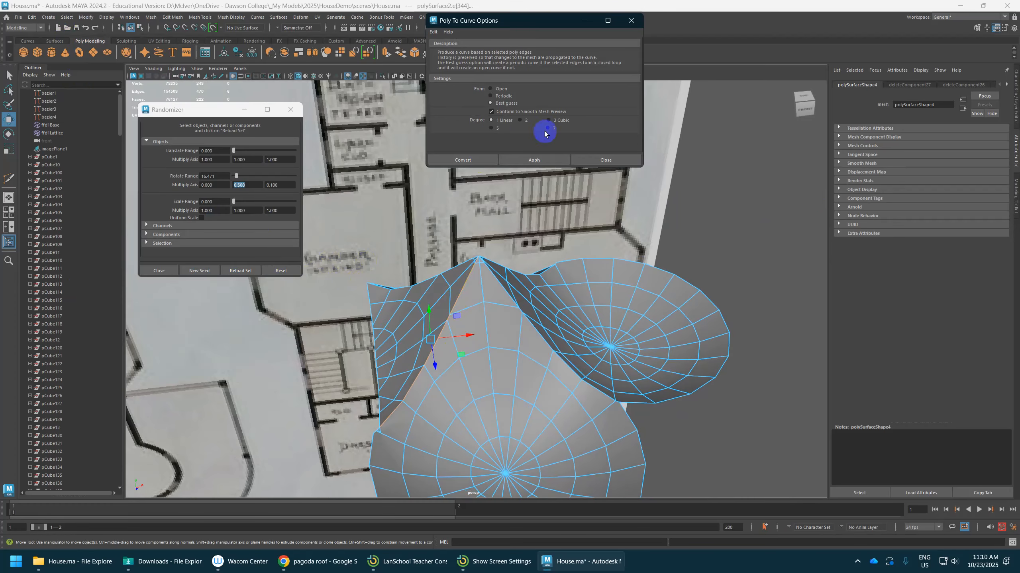
left_click(465, 160)
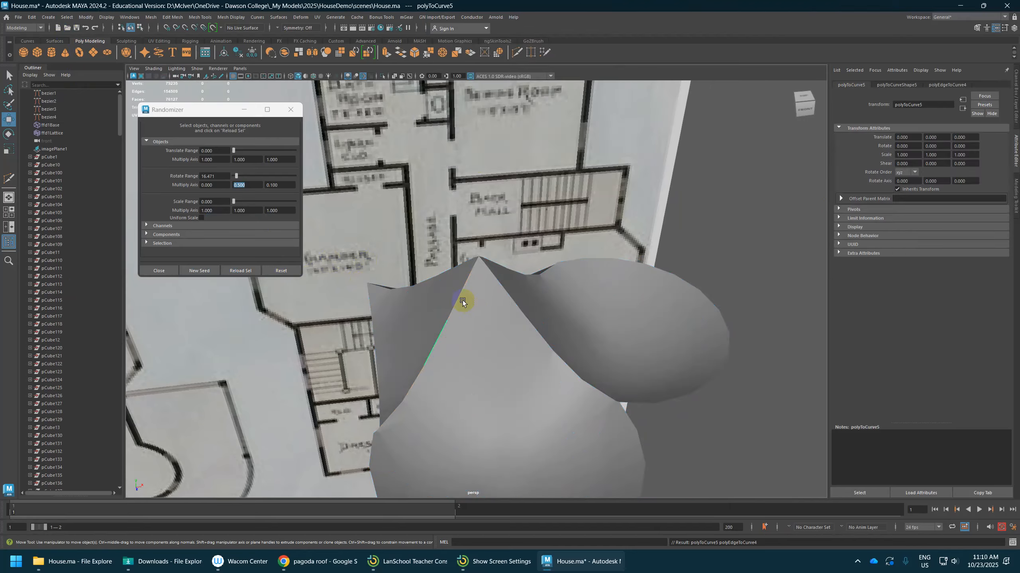
Select the pagoda roof mesh and move it along the X axis to a Translate X of about -106
left_click(451, 320)
scroll(451, 320, "down", 3)
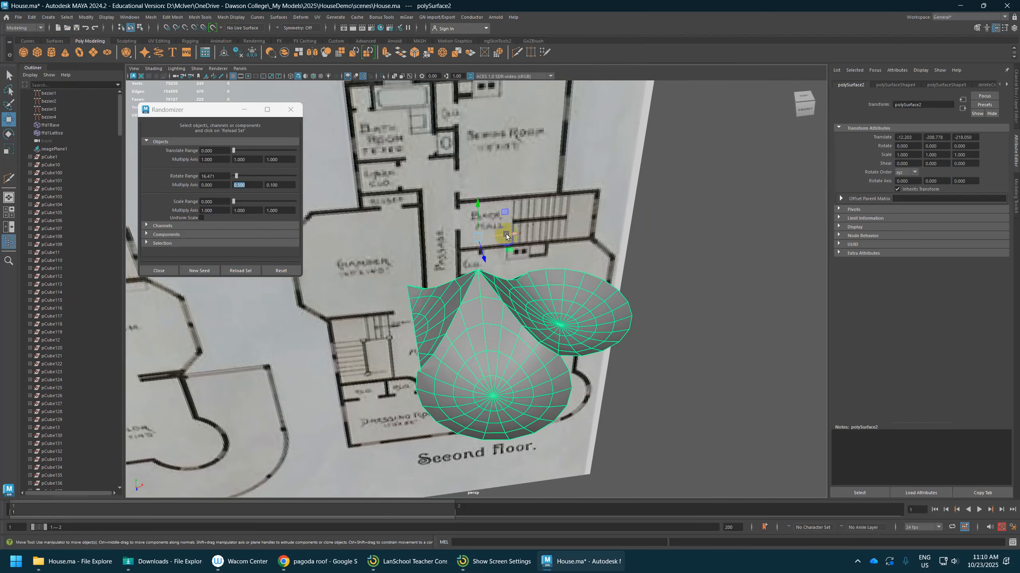
left_click_drag(506, 234, 416, 249)
key("ctrl+z")
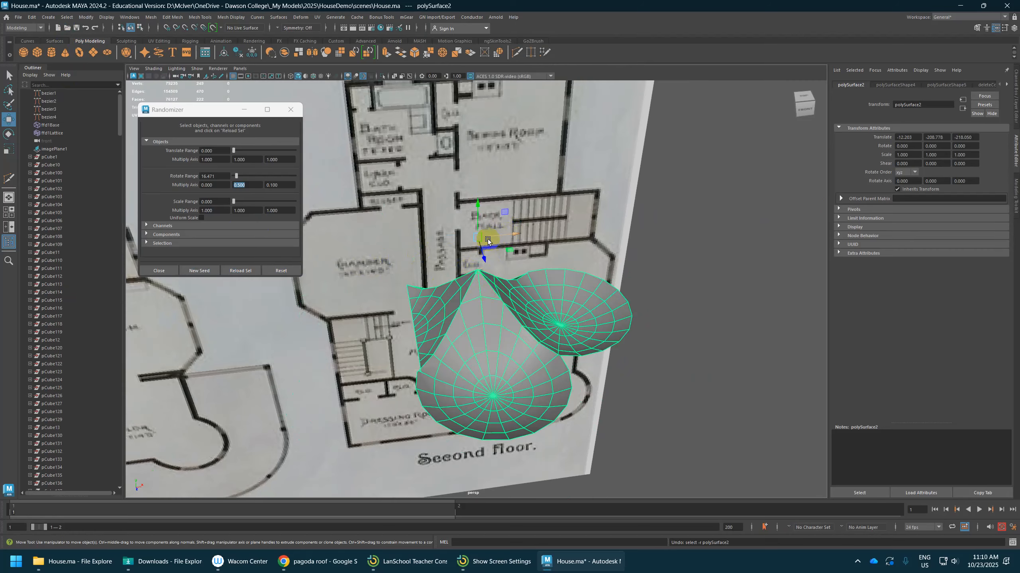
left_click_drag(511, 235, 390, 241)
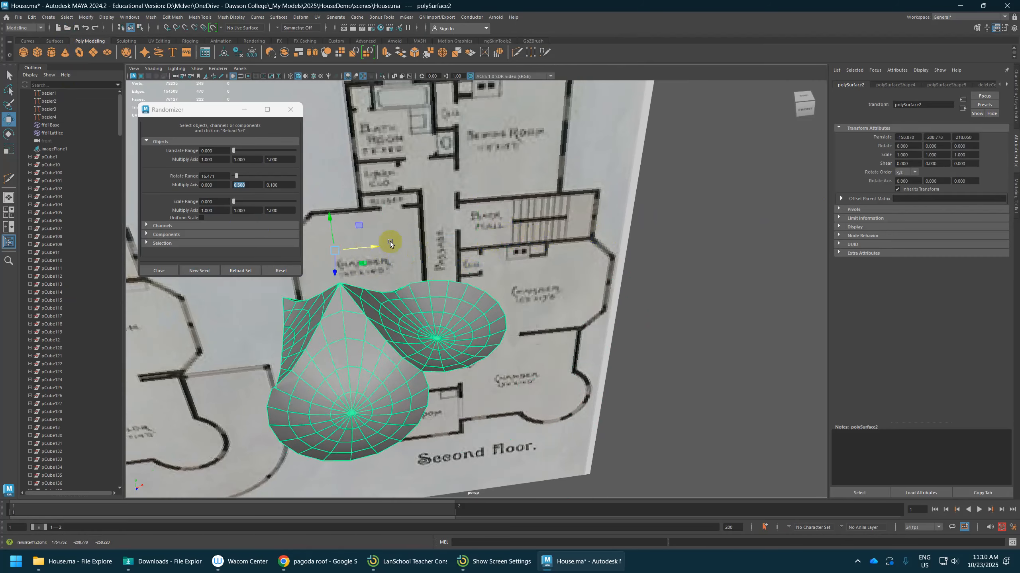
scroll(425, 263, "down", 4)
scroll(433, 299, "up", 2)
middle_click_drag(415, 309, 482, 287, "alt")
left_click_drag(482, 287, 462, 301, "alt")
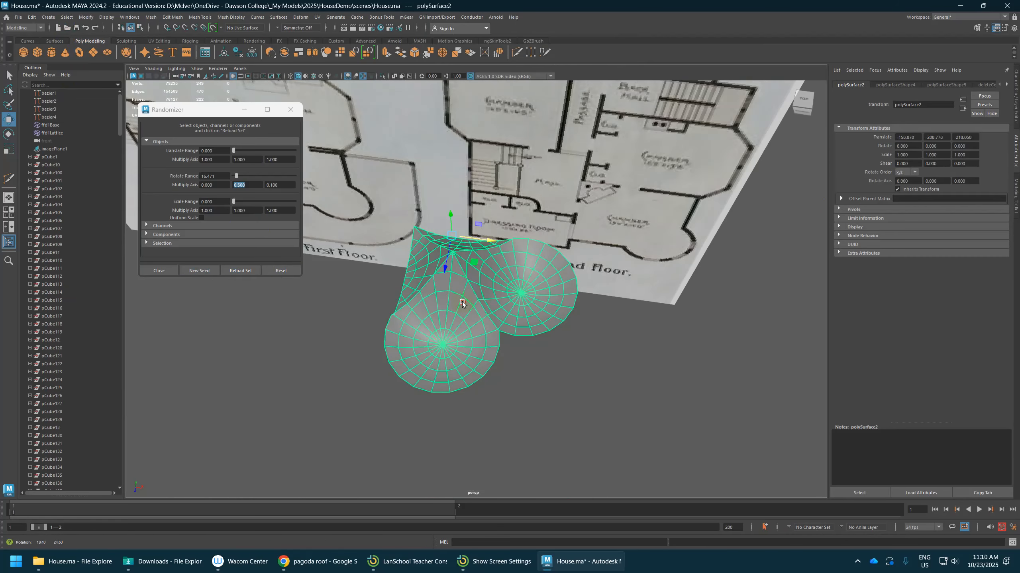
left_click_drag(479, 234, 552, 243)
Merge the vertices on the upper seam between the roof's two round lobes and return to edge selection
scroll(553, 243, "down", 3)
scroll(483, 288, "up", 5)
left_click_drag(484, 288, 458, 305, "alt")
right_click_drag(490, 254, 493, 219)
left_click_drag(508, 227, 481, 252, "alt")
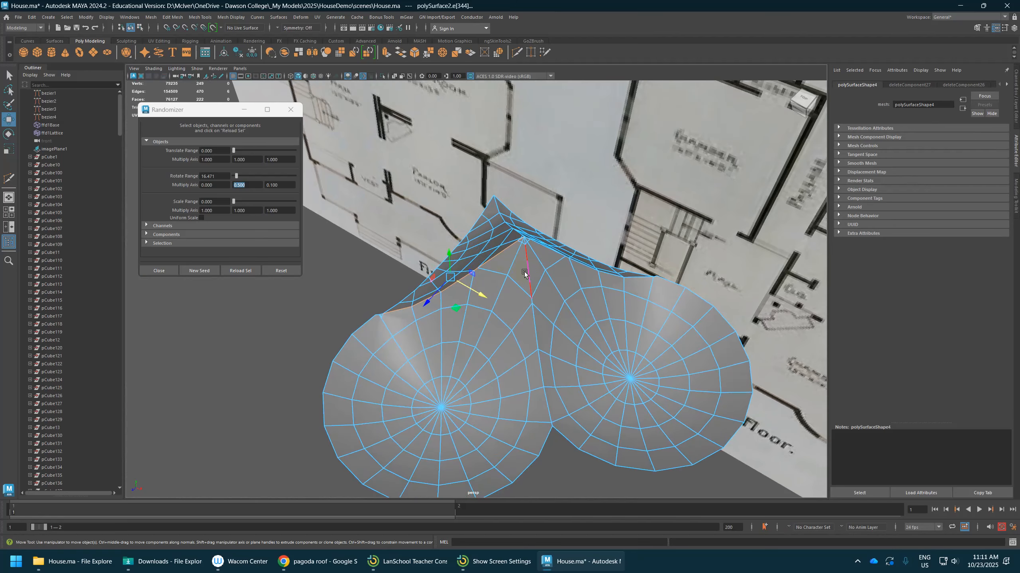
left_click(532, 301)
right_click_drag(531, 303, 529, 247, "shift")
right_click_drag(534, 322, 533, 266)
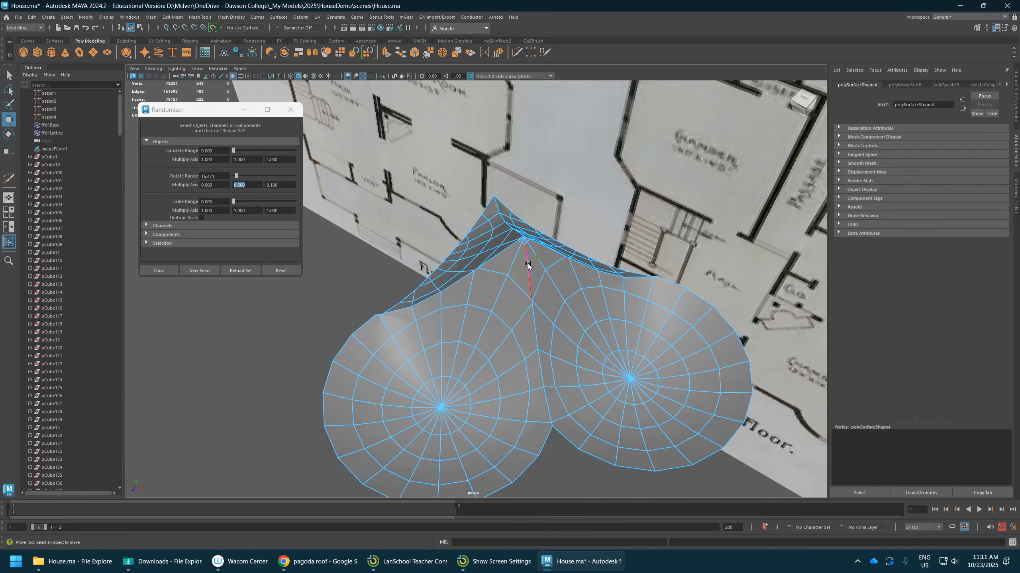
Select the edges down the seam between the roof's two lobes and convert them to a linear curve with Best guess form
left_click(527, 266)
left_click(536, 337, "shift")
left_click(540, 373, "shift")
left_click(543, 407, "shift")
left_click_drag(553, 395, 587, 361, "alt")
left_click(86, 16)
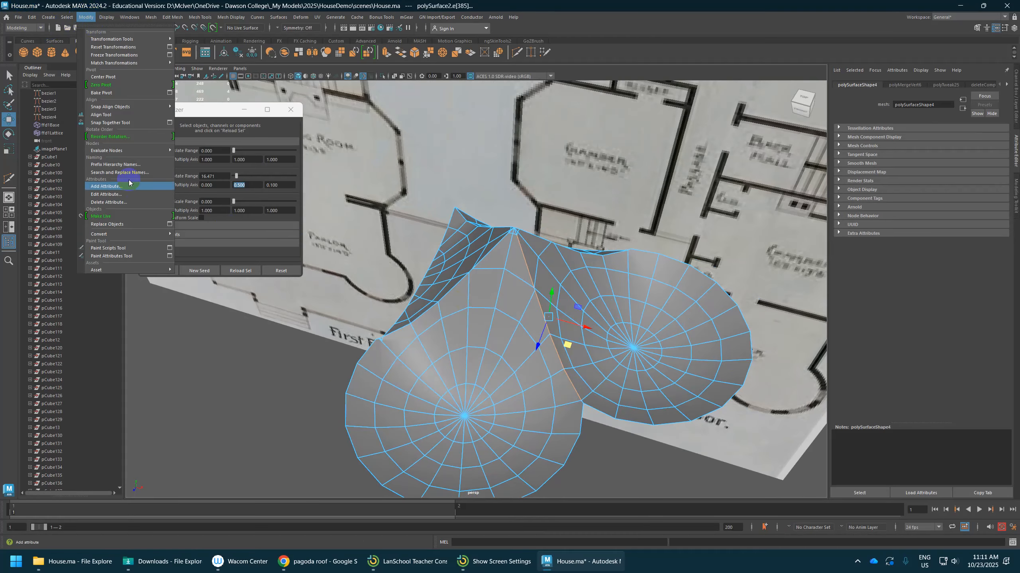
left_click(193, 228)
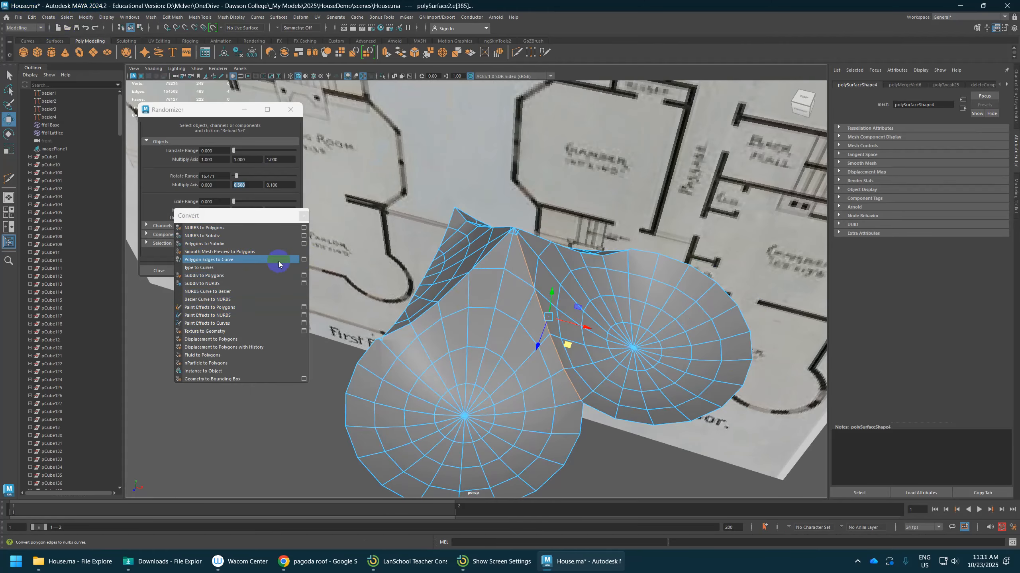
left_click(304, 260)
left_click(467, 160)
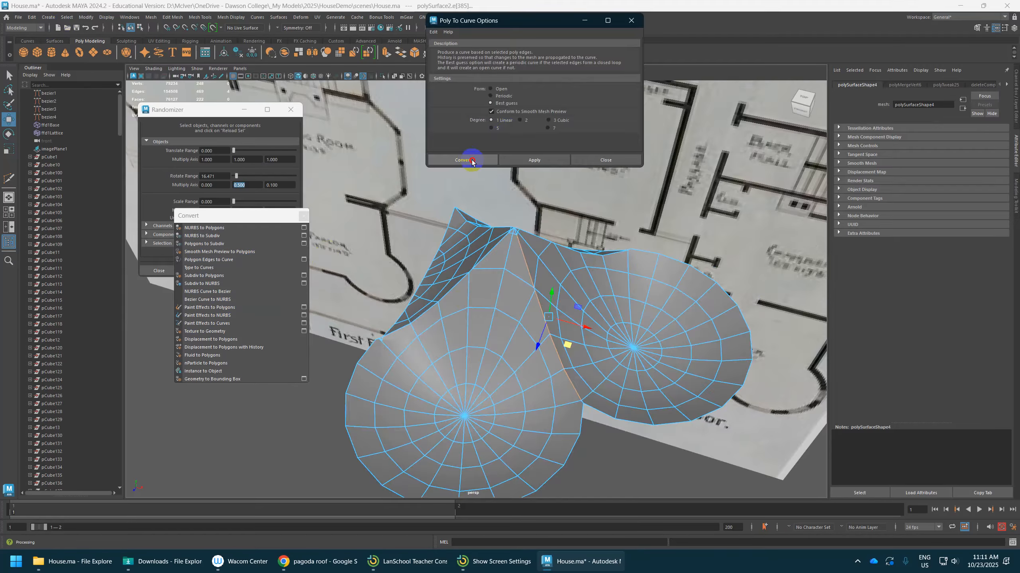
mouse_move(519, 268)
left_mouse_down("alt")
mouse_move(542, 296)
mouse_move(550, 289)
mouse_move(523, 269)
mouse_move(532, 270)
left_mouse_up("alt")
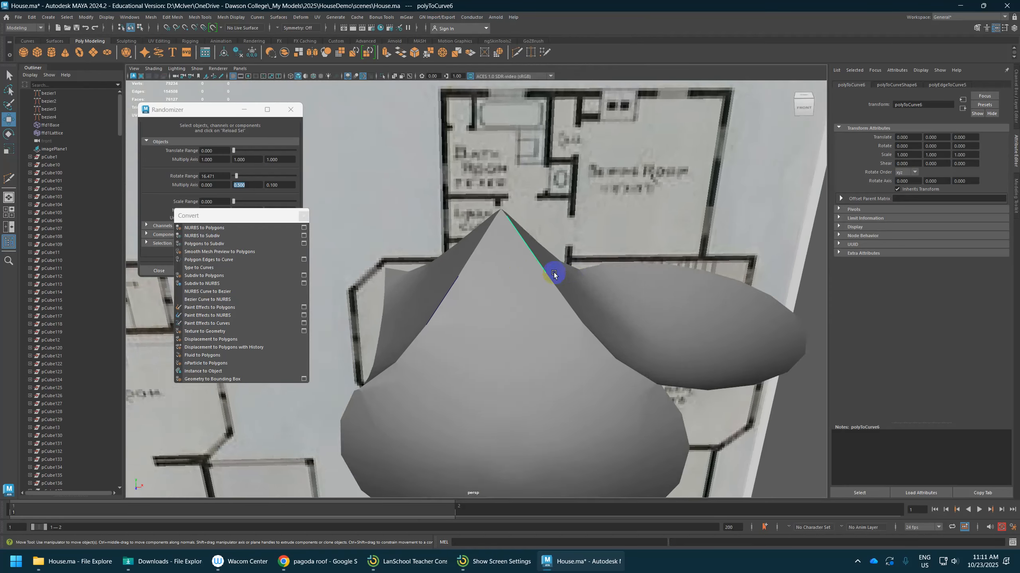
scroll(544, 285, "down", 10)
left_click(519, 304)
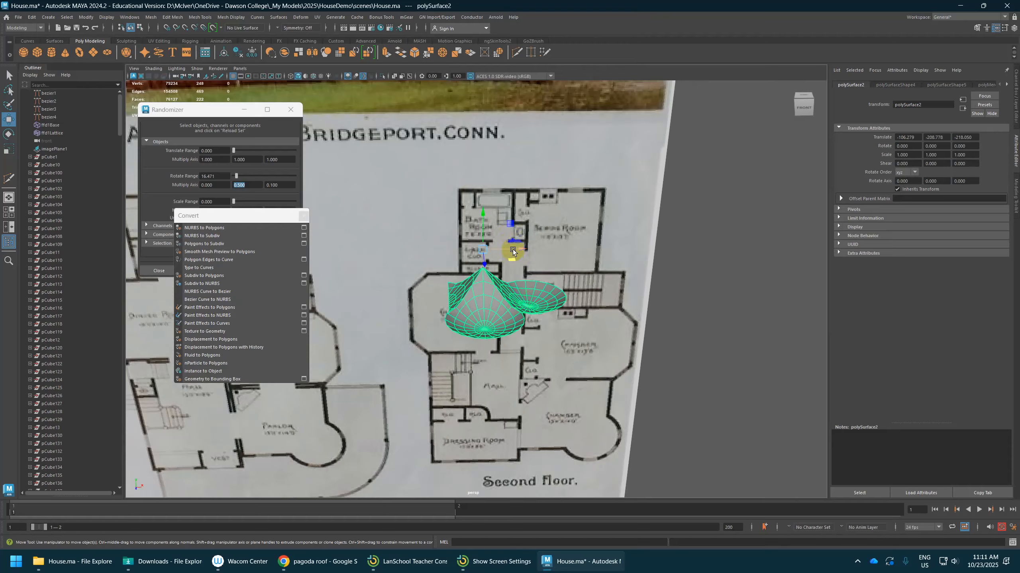
mouse_move(513, 250)
left_mouse_down()
mouse_move(486, 251)
mouse_move(495, 251)
left_mouse_up()
key("ctrl+z")
key("ctrl+z")
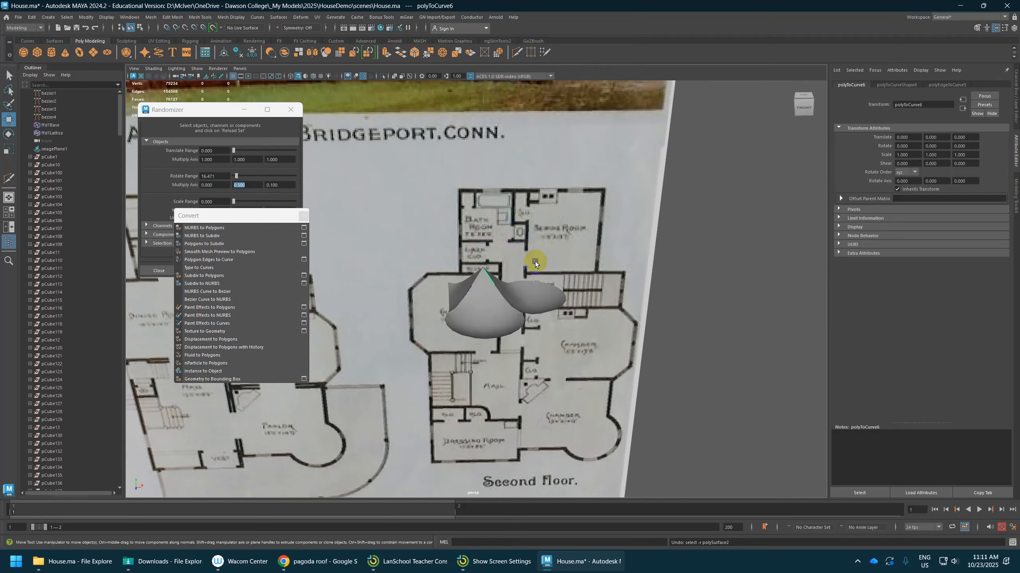
key("alt+shift")
Select the pagoda roof mesh and move it along the X axis to a Translate X of about 72
left_click(513, 304)
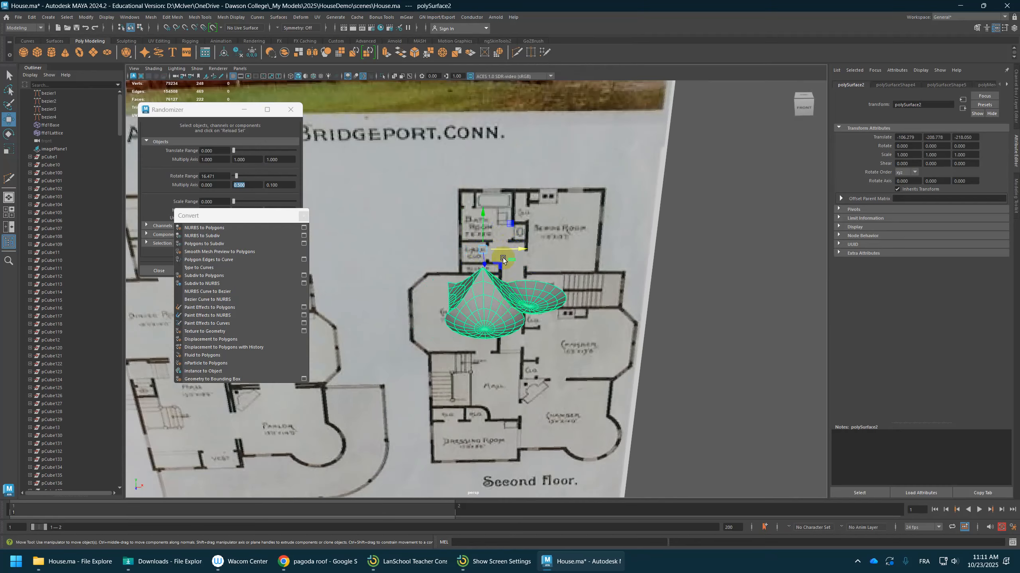
left_click_drag(521, 250, 596, 249)
middle_click_drag(595, 249, 462, 276, "alt")
left_click_drag(462, 276, 456, 286, "alt")
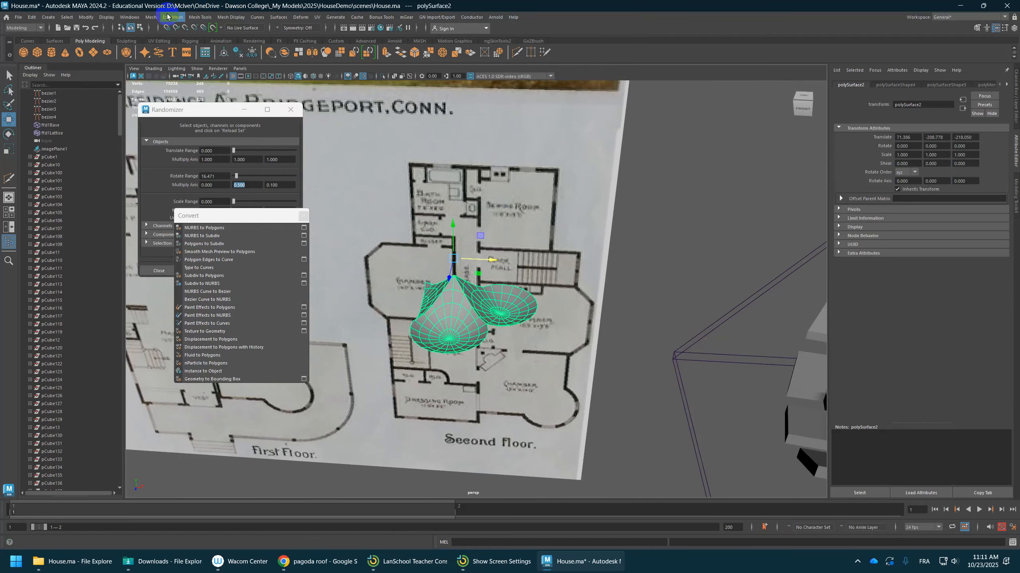
Clean up the roof mesh, removing lamina faces, nonmanifold geometry, zero-length edges, zero-area faces and invalid components
left_click(153, 19)
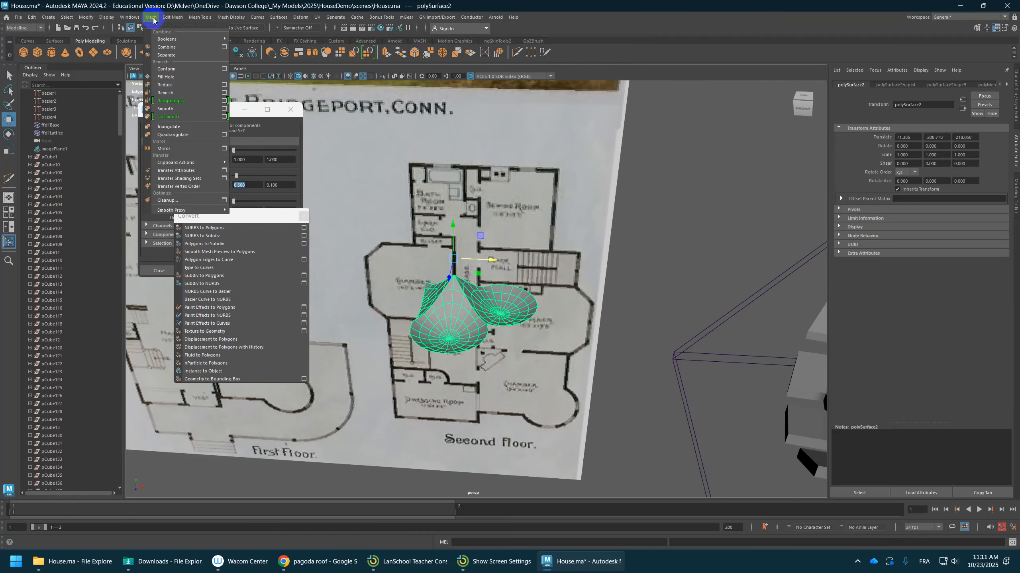
left_click(224, 200)
scroll(523, 113, "down", 3)
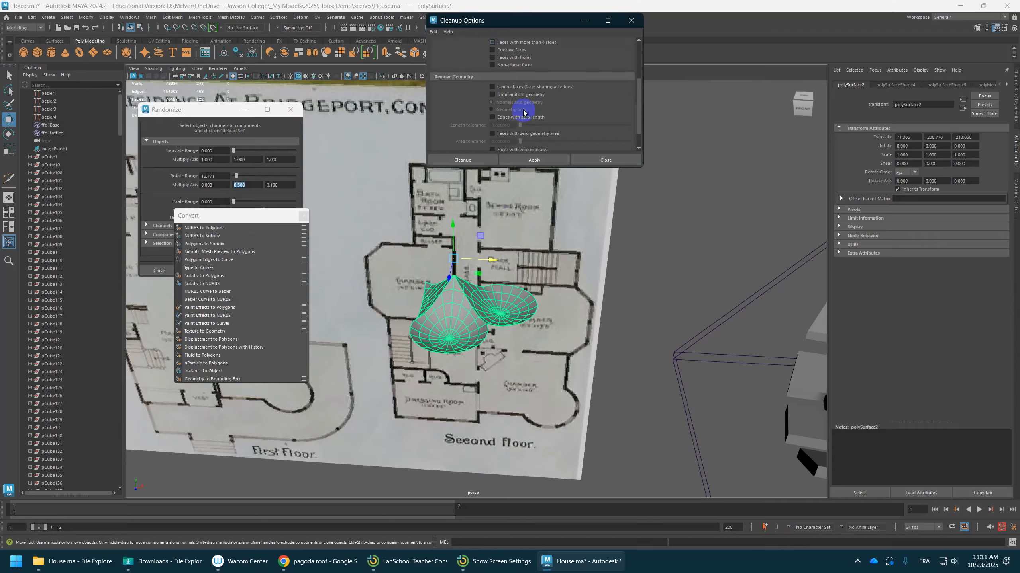
left_click(511, 119)
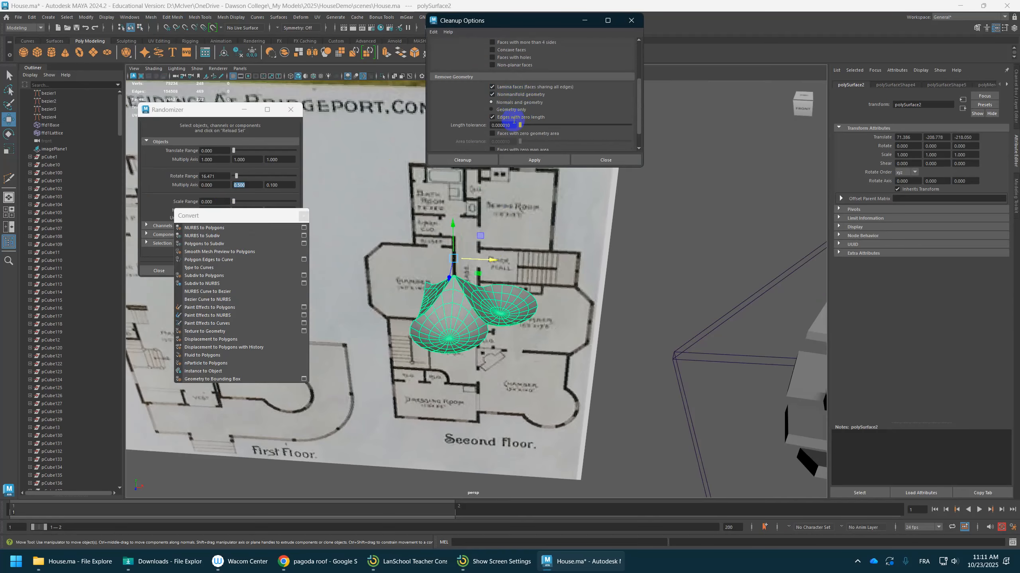
scroll(506, 117, "down", 1)
left_click(504, 112)
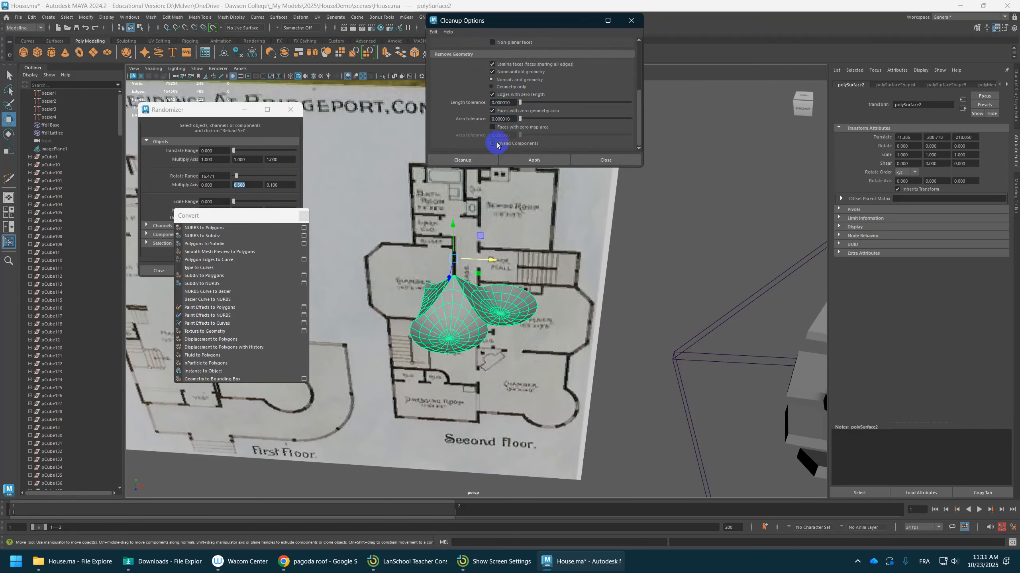
left_click(492, 143)
left_click(463, 162)
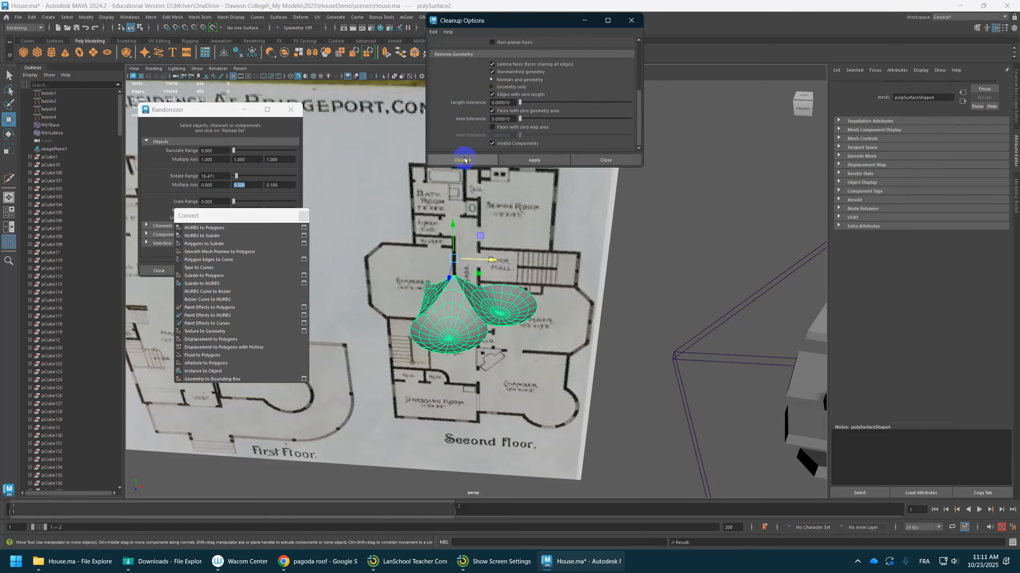
Select the curve extracted from the roof seam, center its pivot, and move it about 44 units in negative X off the roof
right_click_drag(471, 229, 488, 317, "alt")
left_click_drag(489, 316, 510, 323, "alt")
left_click(461, 338)
scroll(468, 337, "down", 9)
scroll(482, 319, "down", 3)
left_click(86, 17)
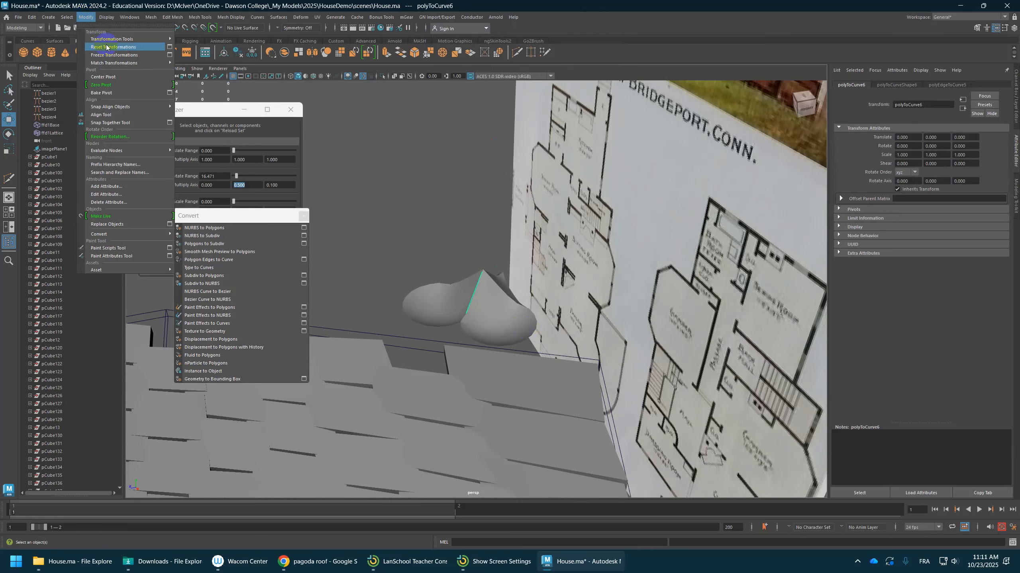
left_click(106, 78)
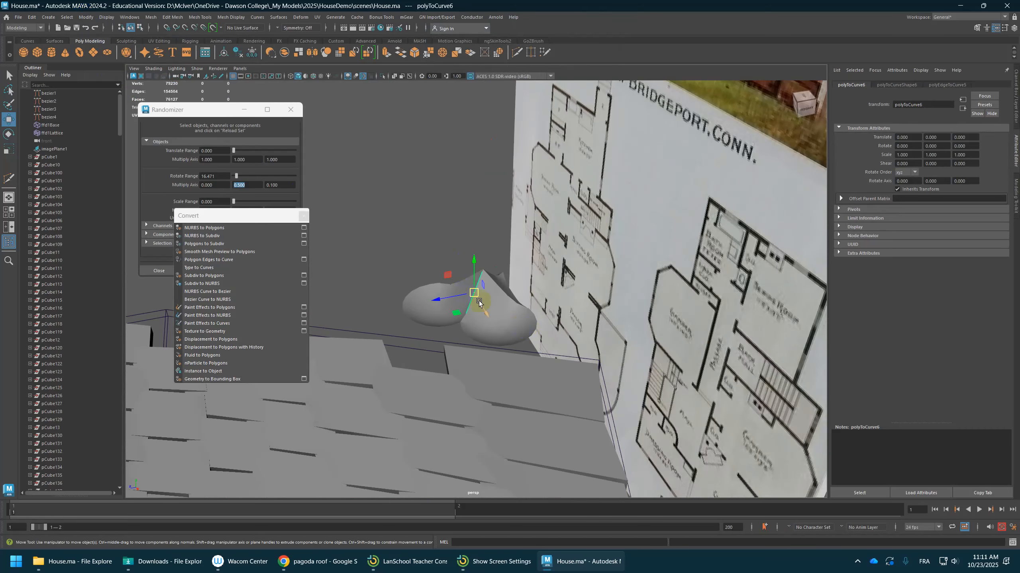
left_click_drag(479, 302, 481, 297)
scroll(484, 293, "up", 5)
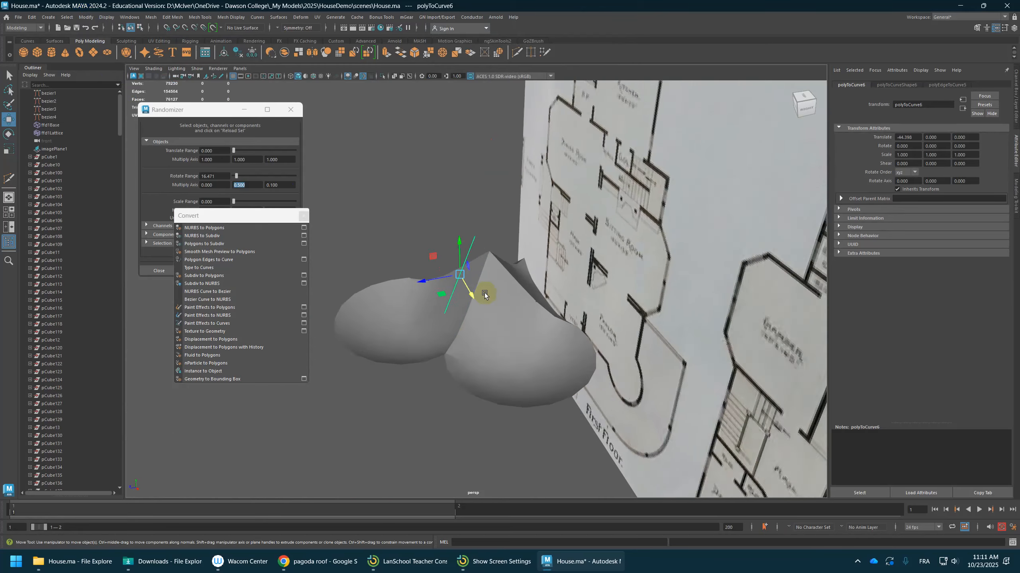
Select the edges running down one of the pagoda roof's ridges from its peak and convert them to a curve
scroll(484, 293, "up", 3)
left_click(505, 266)
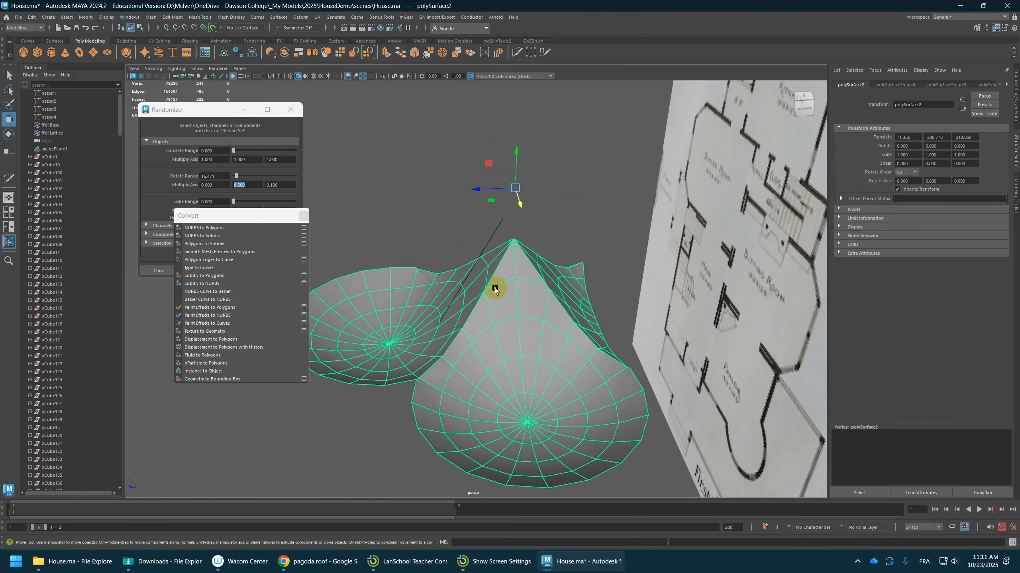
left_click_drag(495, 288, 519, 297, "alt")
right_click_drag(506, 283, 505, 272)
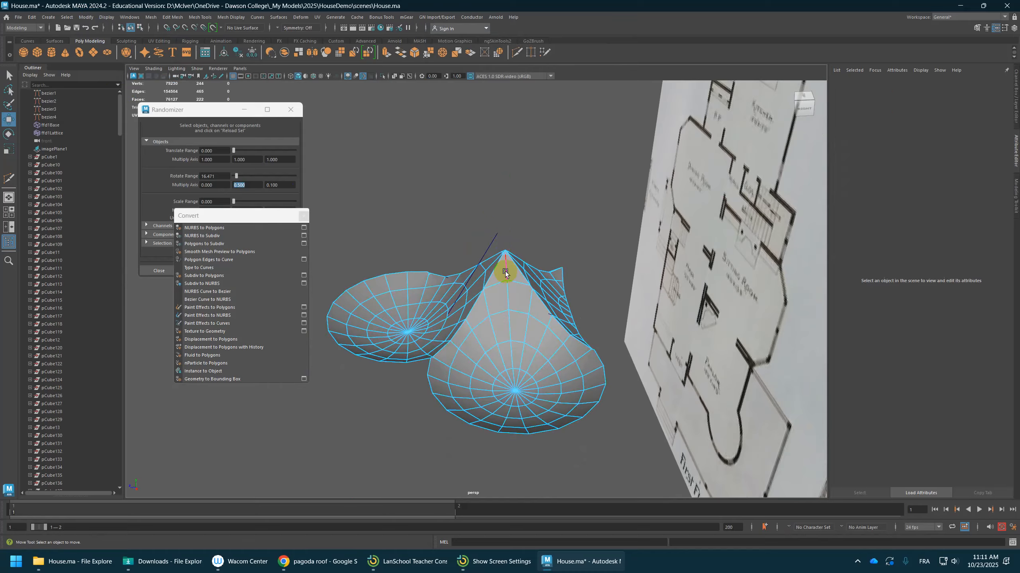
left_click(508, 272)
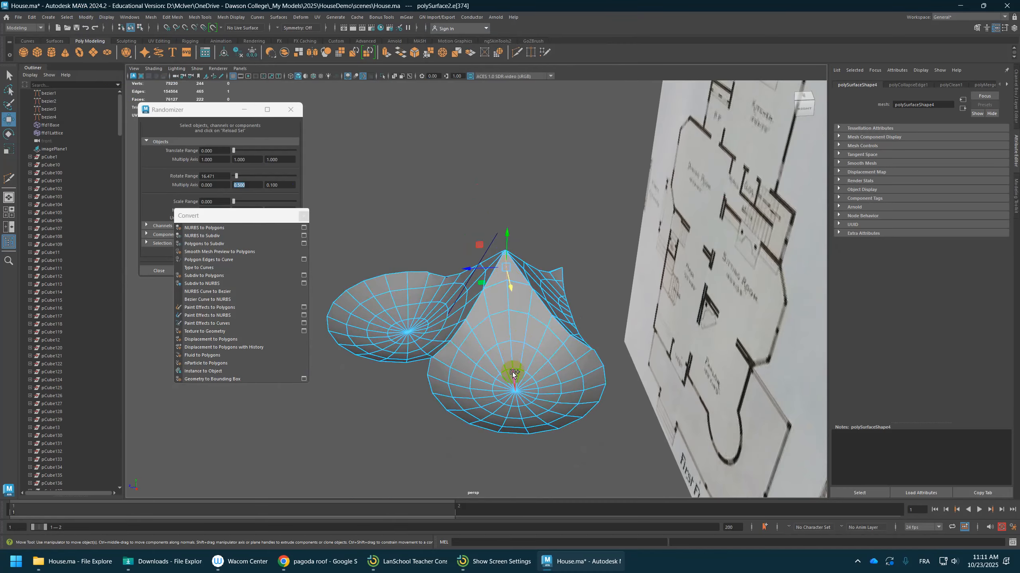
left_click_drag(510, 360, 573, 340, "alt")
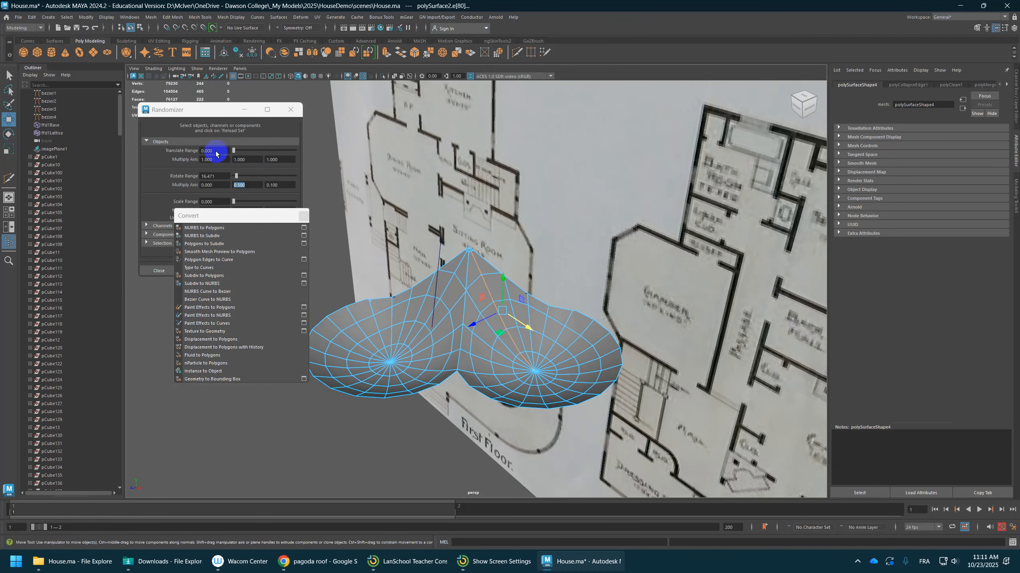
left_click(85, 17)
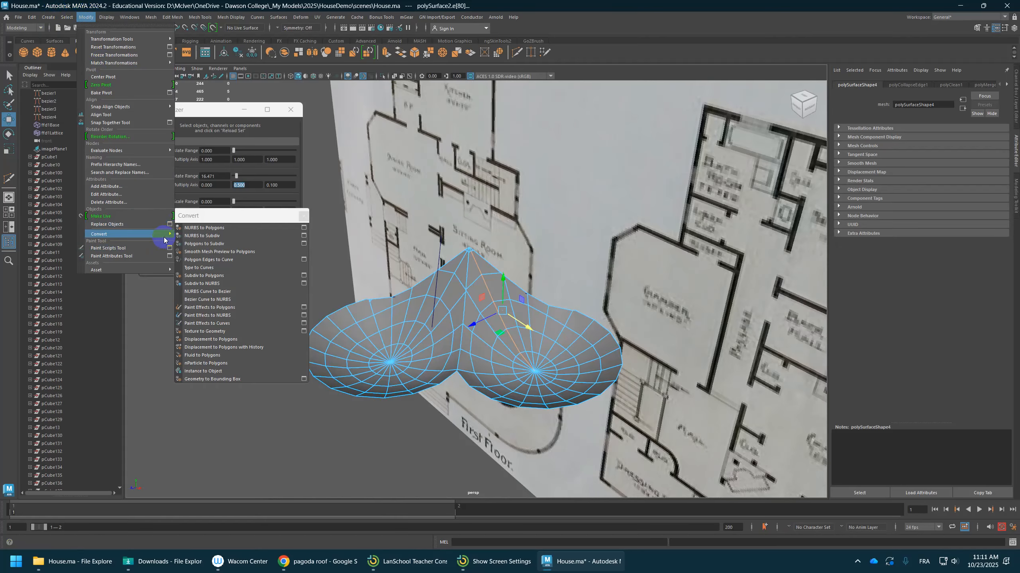
mouse_move(165, 237)
left_click(199, 234)
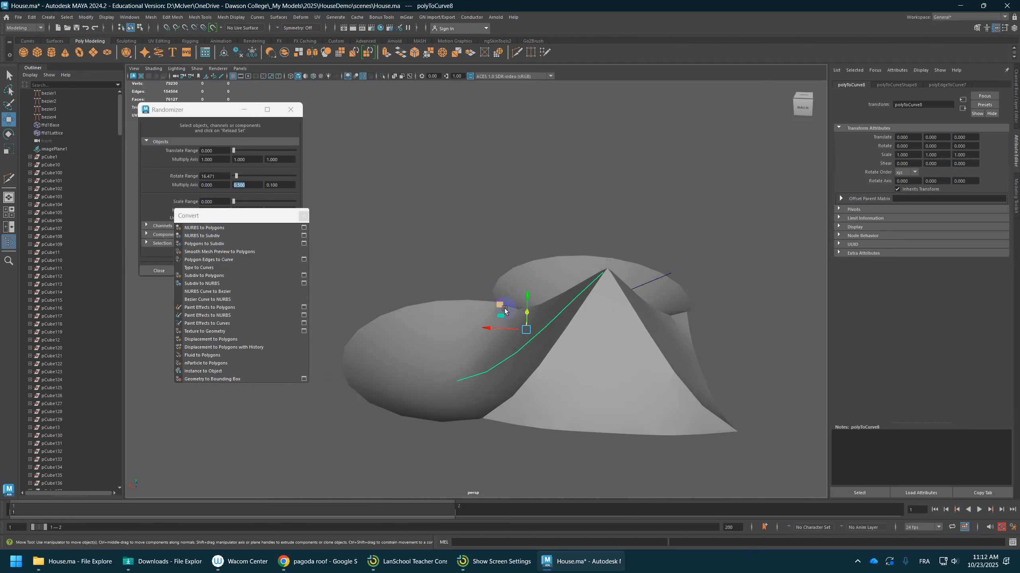
Create a sweep mesh along the new ridge curve with a Rectangle profile and enlarge its Scale Profile
left_click_drag(512, 298, 542, 318)
key("ctrl+z")
left_click(159, 51)
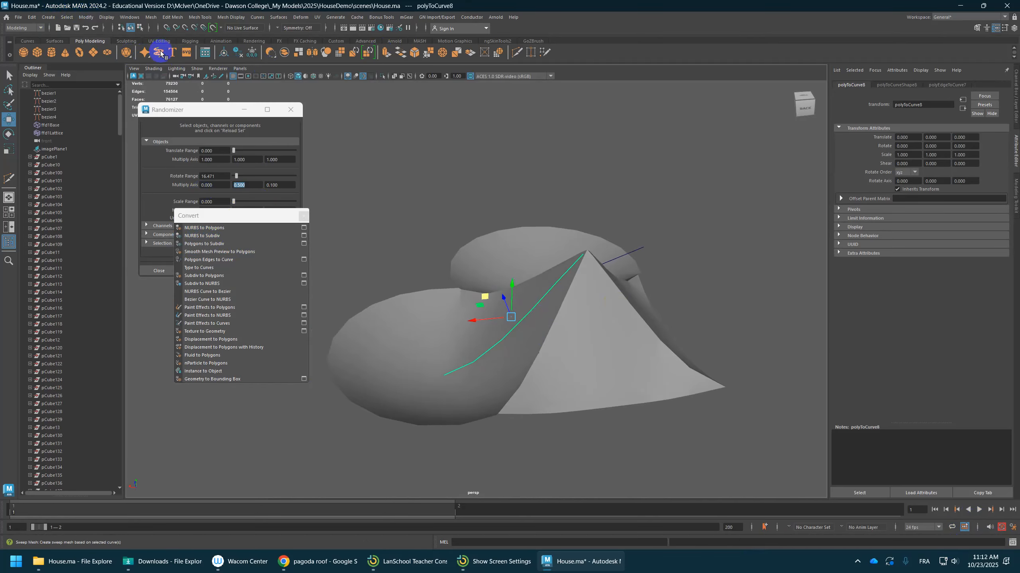
left_click(864, 147)
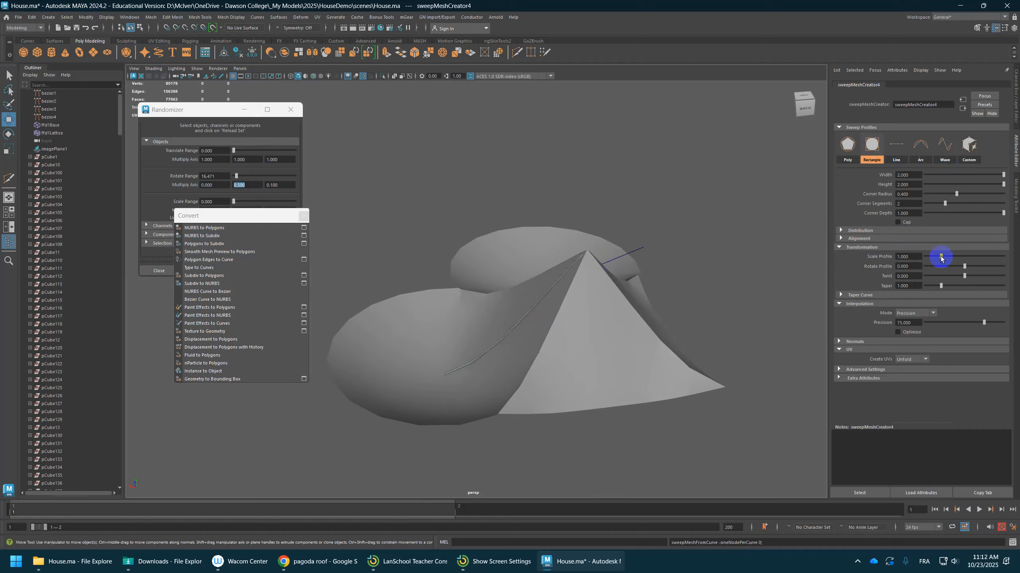
left_click_drag(944, 257, 1003, 259)
Select the pagoda roof mesh and relocate its pivot to the roof's peak
left_click_drag(593, 299, 492, 287, "alt")
key("e")
left_click(515, 245)
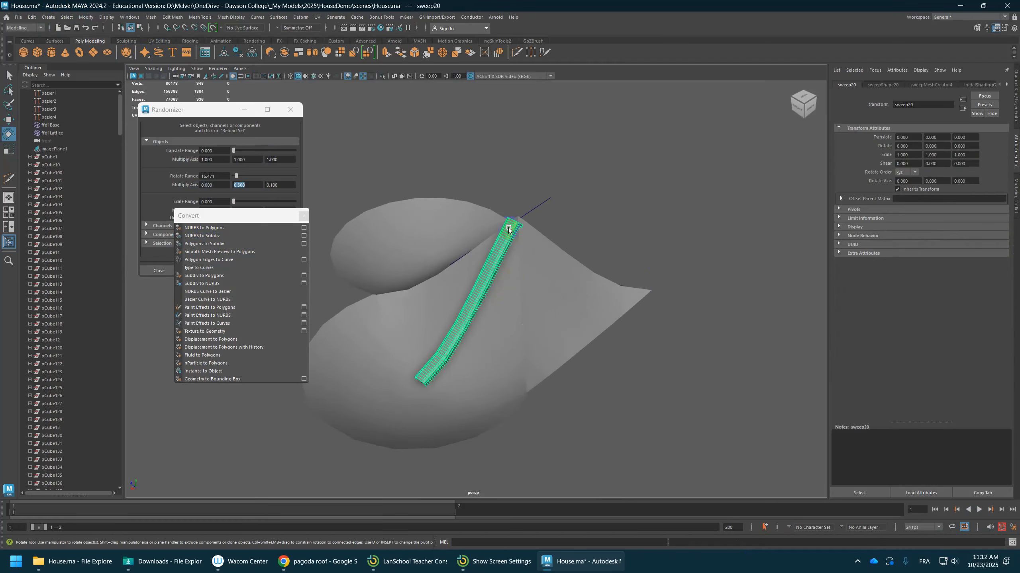
key("w")
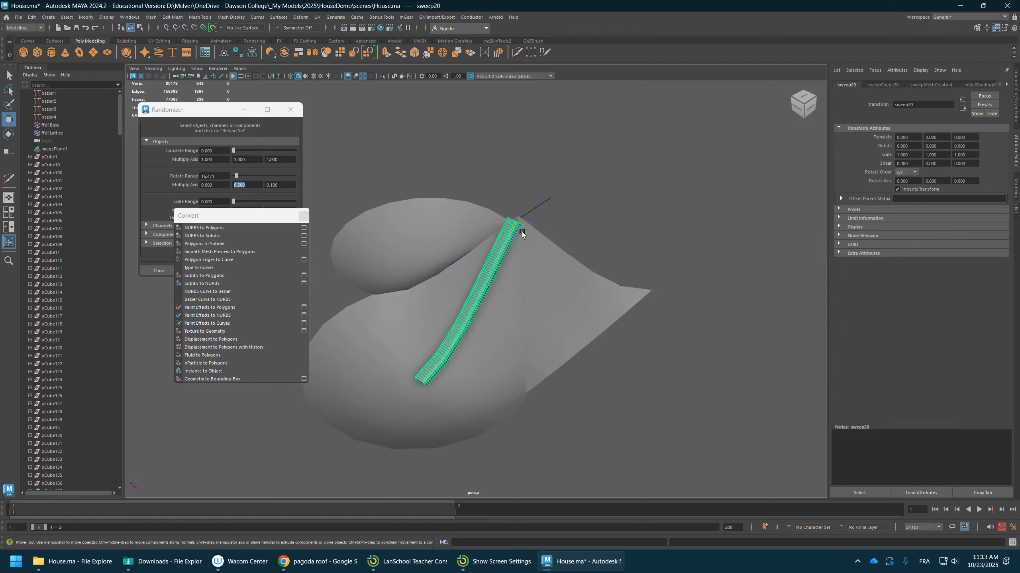
left_click(528, 275)
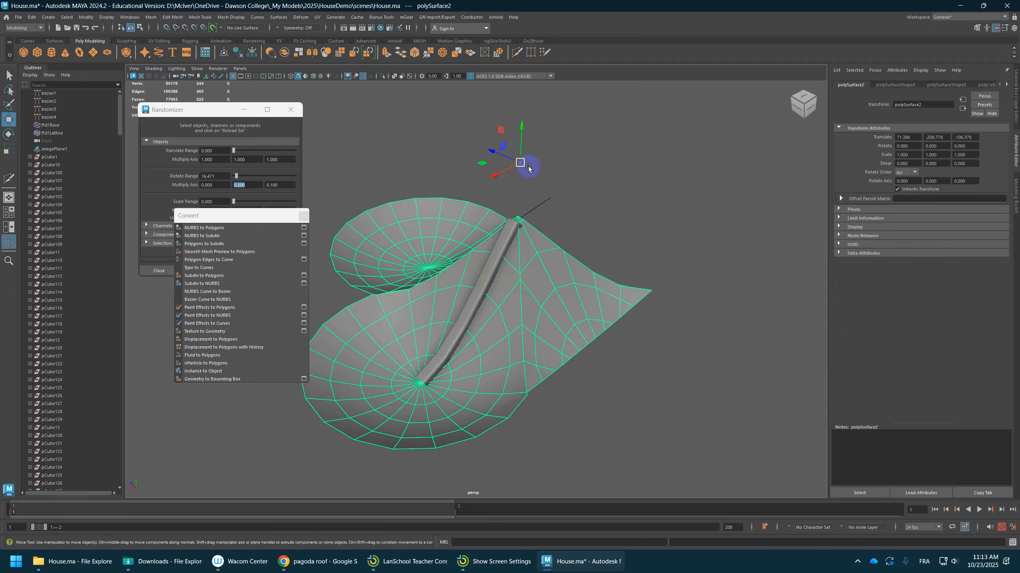
left_click_drag(517, 157, 522, 192)
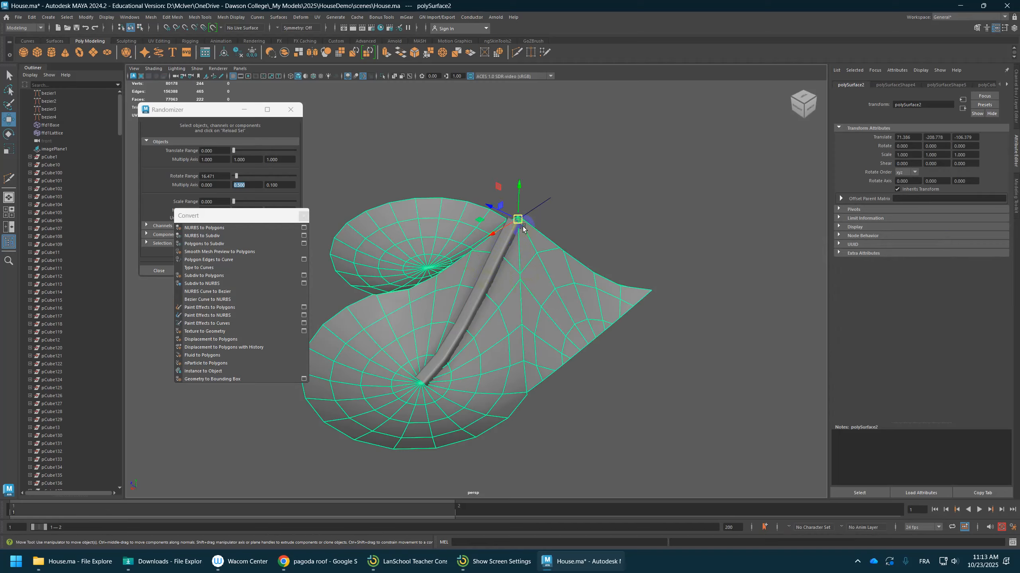
key("e")
left_click_drag(515, 238, 526, 243, "shift")
key("ctrl+z")
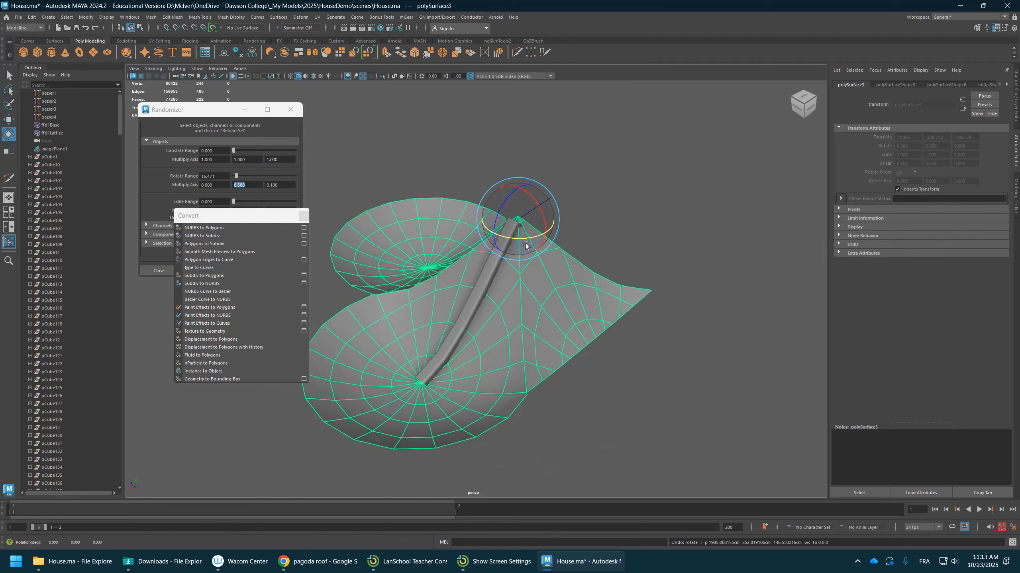
Center the pivot of the ridge sweep mesh and relocate it to the roof's peak
left_click(484, 276)
key("w")
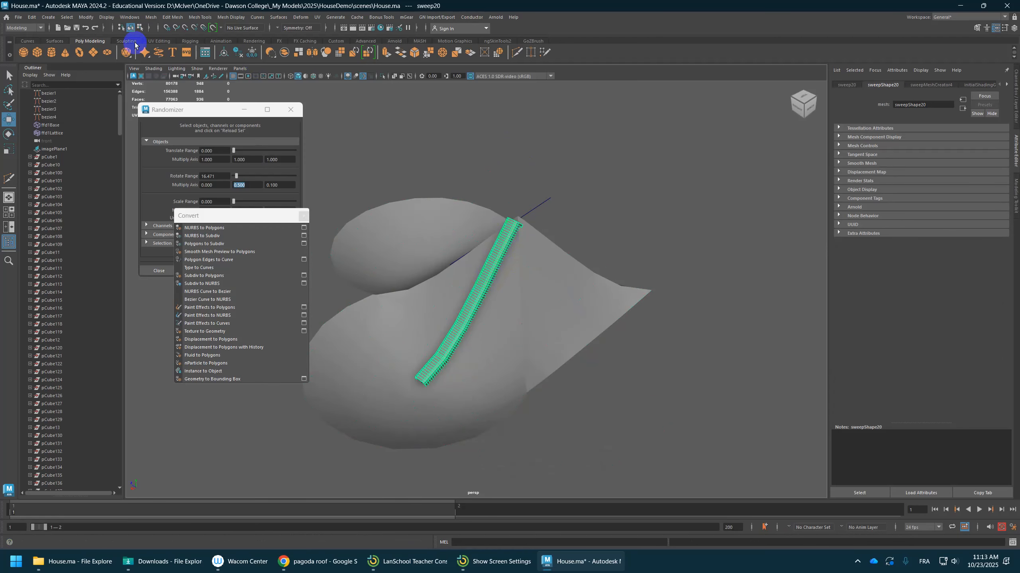
left_click(88, 18)
left_click(113, 77)
scroll(537, 245, "up", 3)
middle_click_drag(537, 246, 492, 278, "alt")
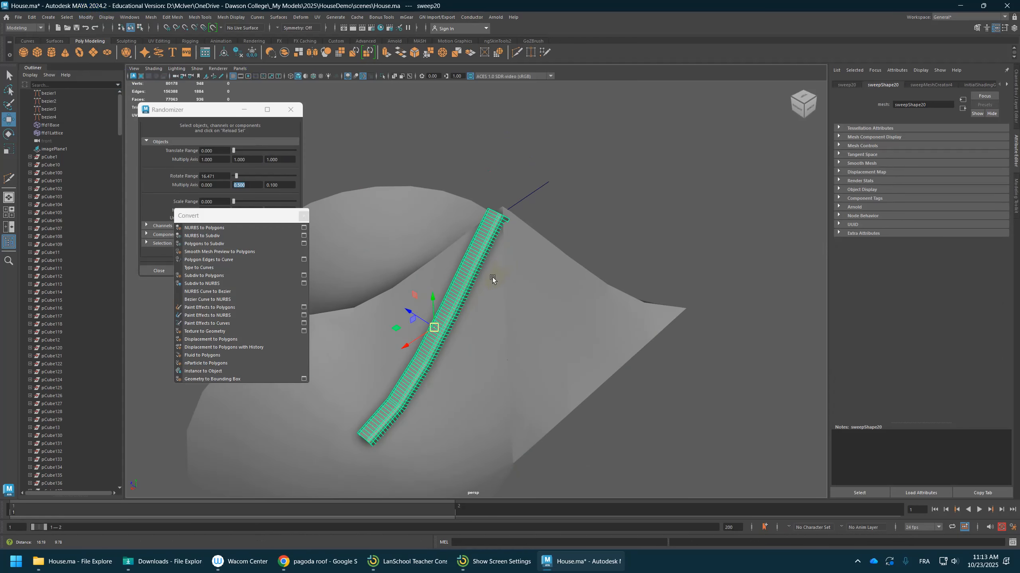
key("d")
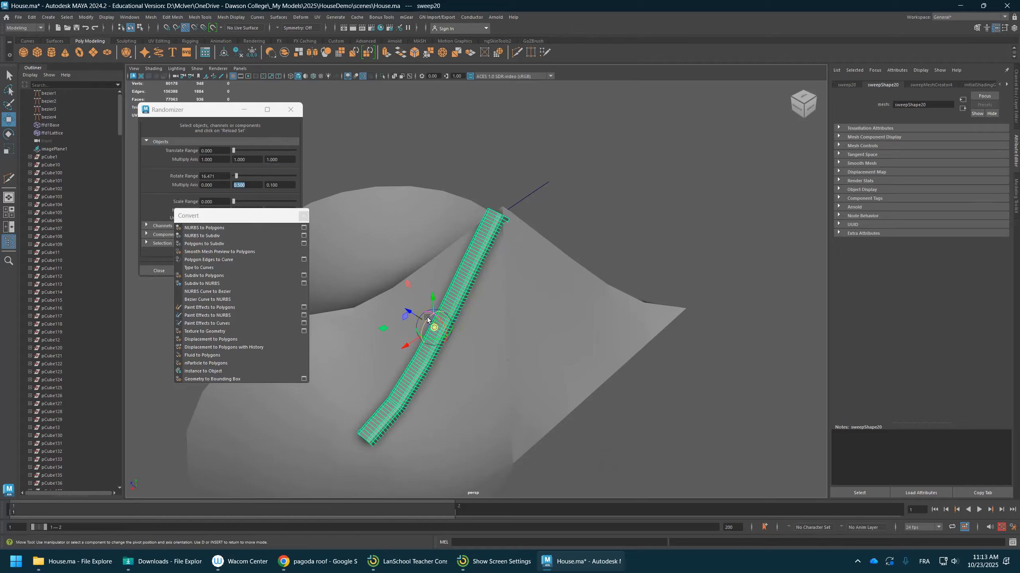
left_click_drag(427, 318, 500, 211)
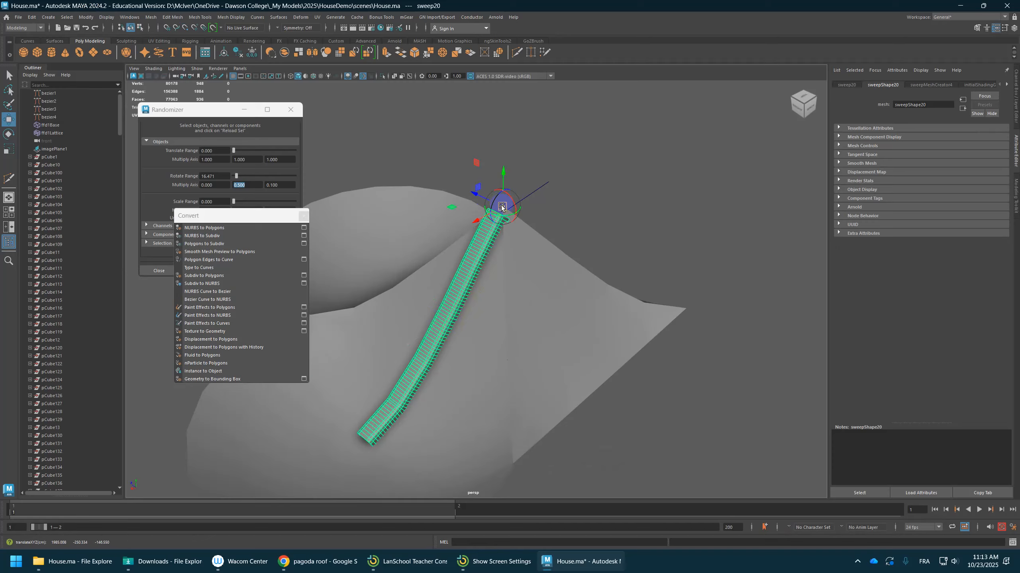
key("d")
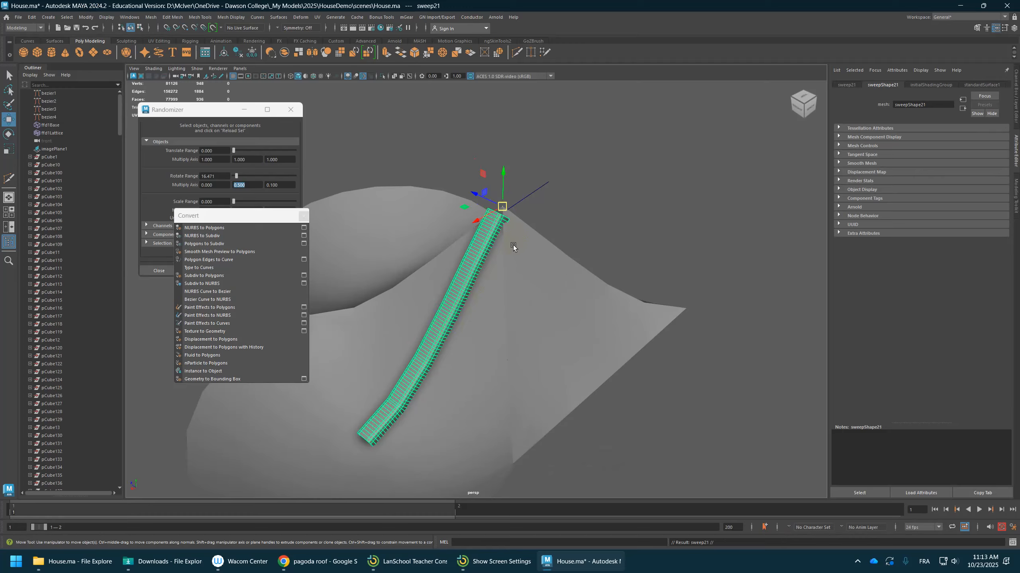
Duplicate the ridge sweep around the roof's peak to make four in total, then rotate all four together to line up with the ridges
key("e")
left_click_drag(513, 245, 617, 265, "shift")
left_click(474, 262)
left_click(585, 265, "shift")
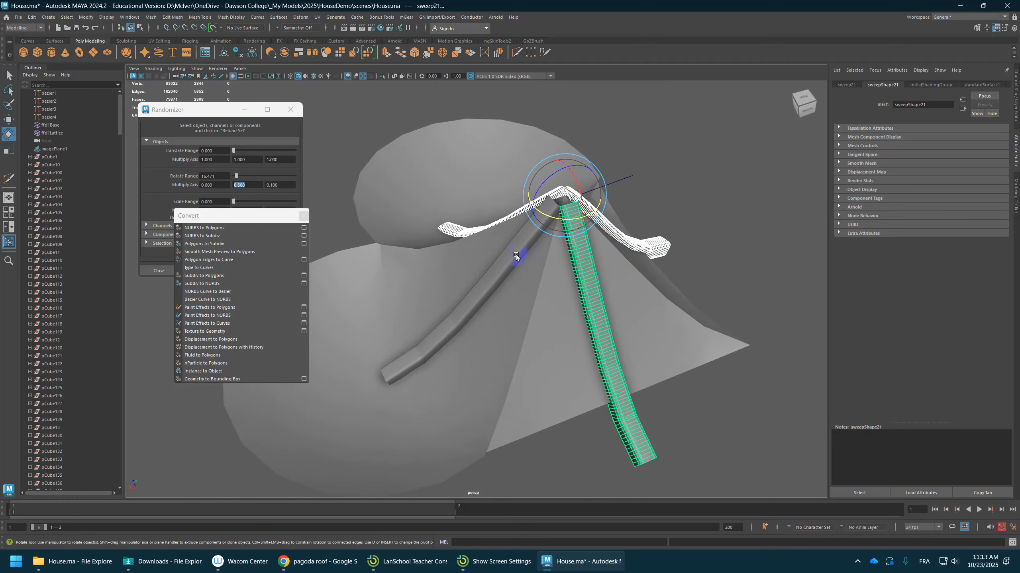
left_click(516, 255, "shift")
left_click_drag(554, 233, 569, 217)
Select the pagoda roof mesh beneath the ridge sweeps
left_click_drag(582, 310, 490, 304, "alt")
left_click(490, 304)
left_click_drag(533, 349, 553, 353, "alt")
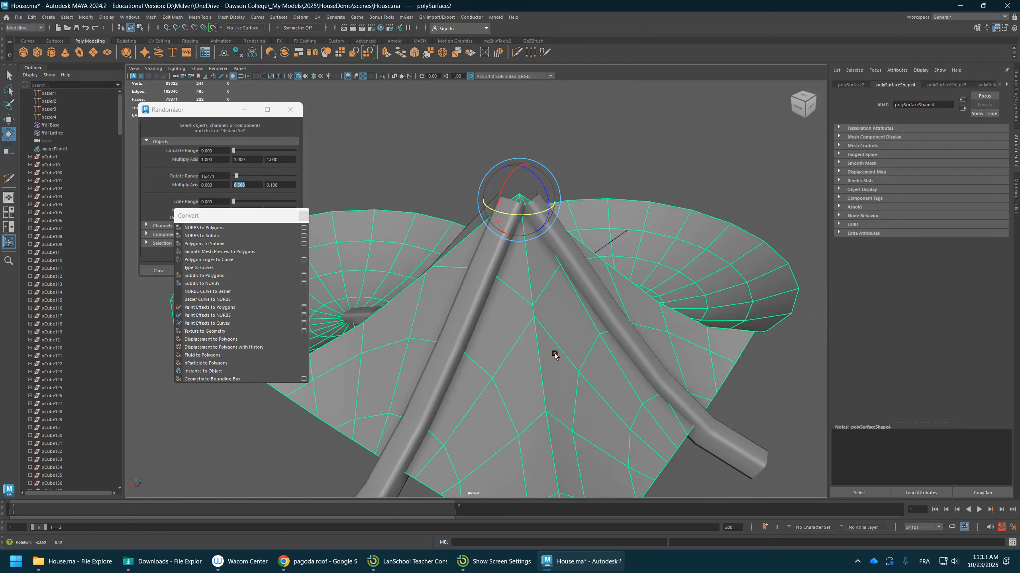